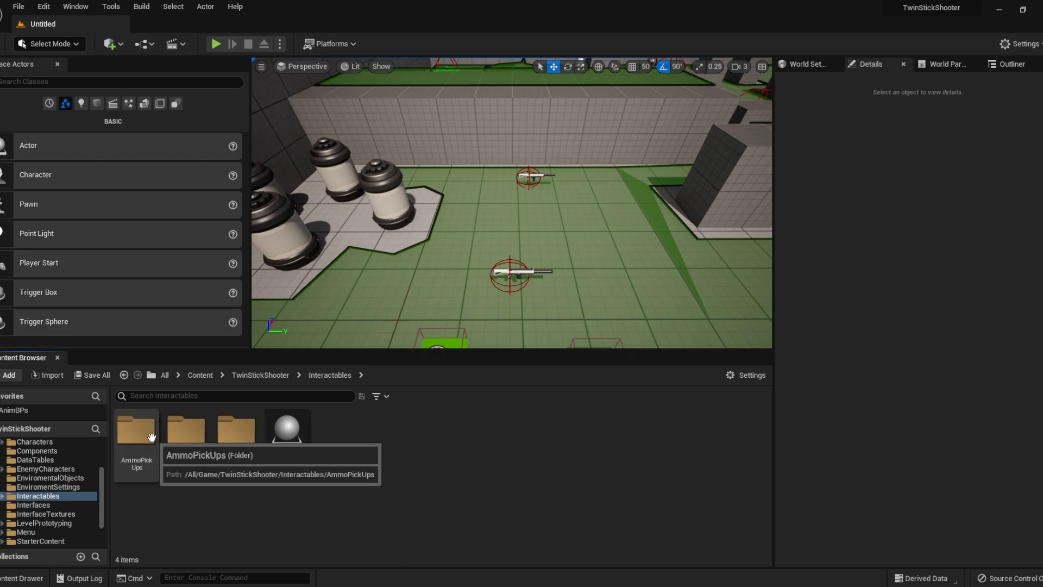
Open the BP_PistolAmmoBox blueprint from the AmmoPickUps folder
{"action": "right_click_drag", "start_coordinate": [462, 237], "coordinate": [500, 233]}
{"action": "double_click", "coordinate": [132, 429]}
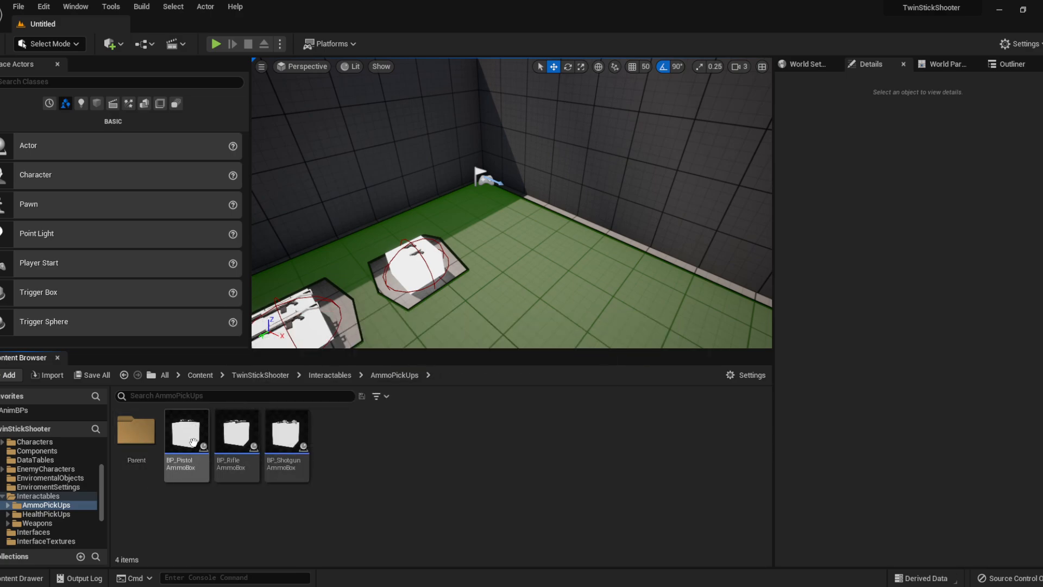
{"action": "right_click_drag", "start_coordinate": [512, 203], "coordinate": [340, 217]}
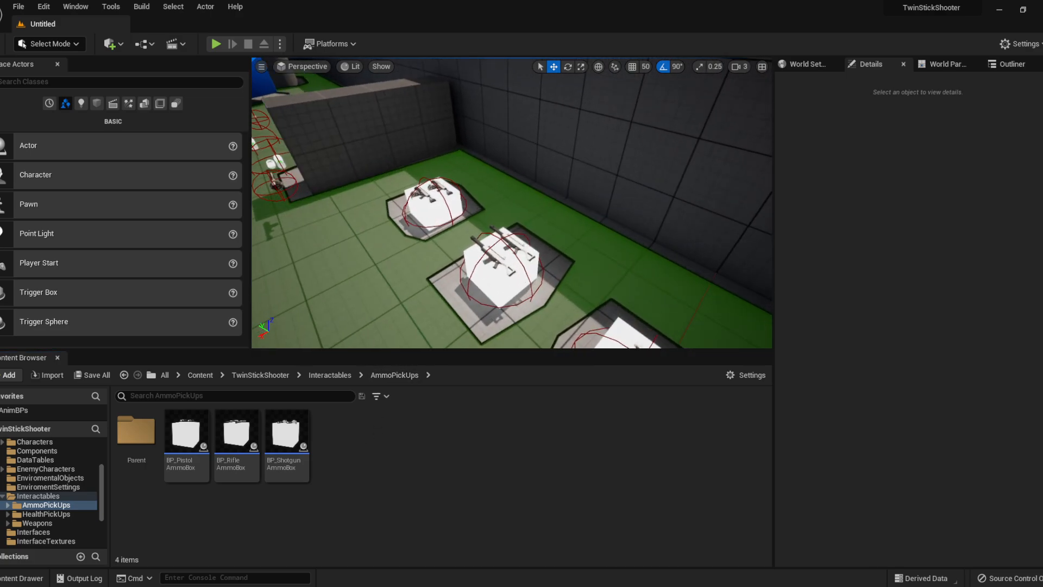
{"action": "double_click", "coordinate": [186, 435]}
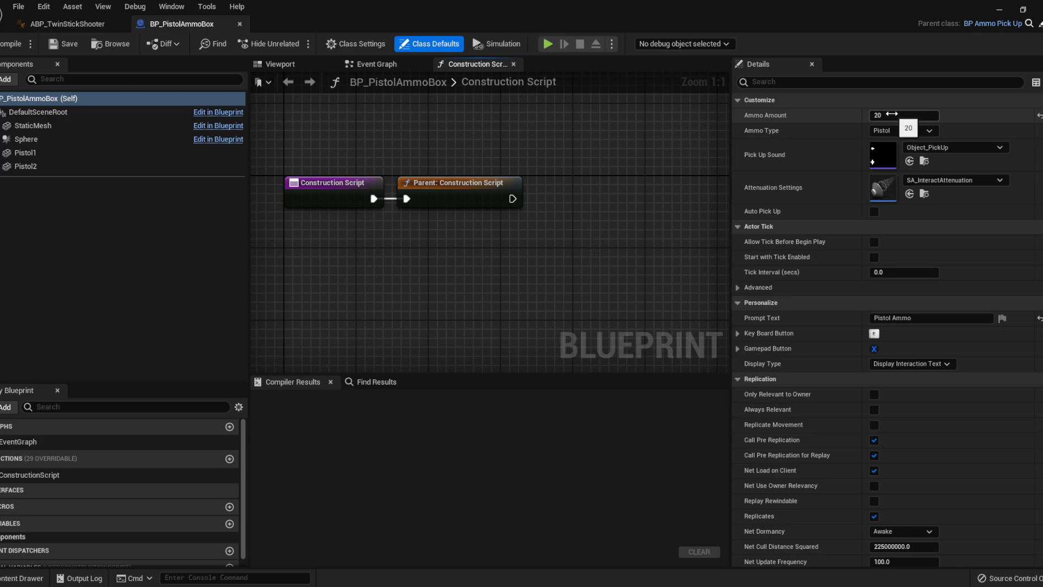
Review the Ammo Type options and pick-up settings of BP_PistolAmmoBox, and close the blueprint
{"action": "left_click", "coordinate": [894, 130]}
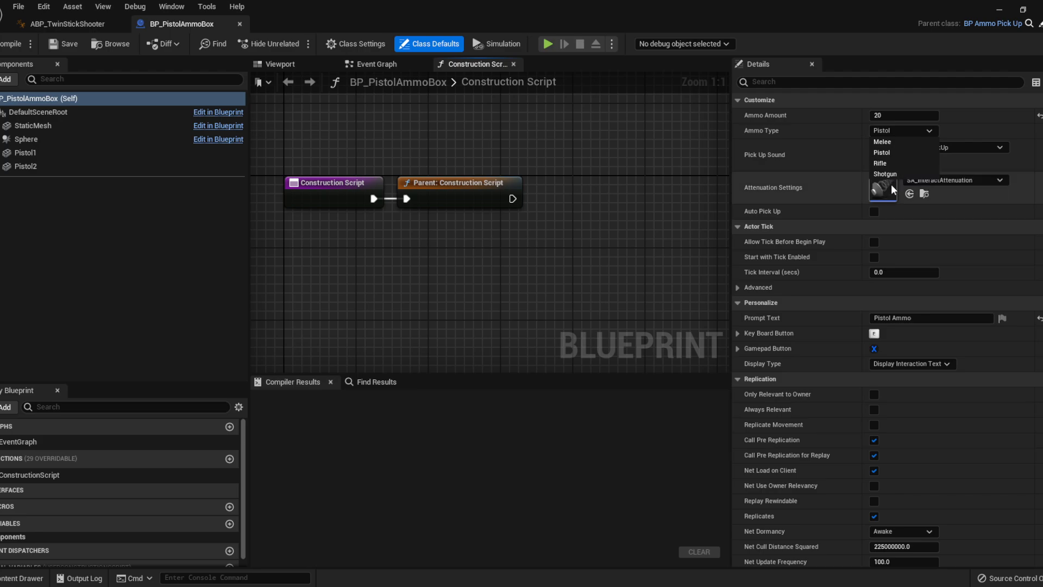
{"action": "left_click", "coordinate": [751, 151]}
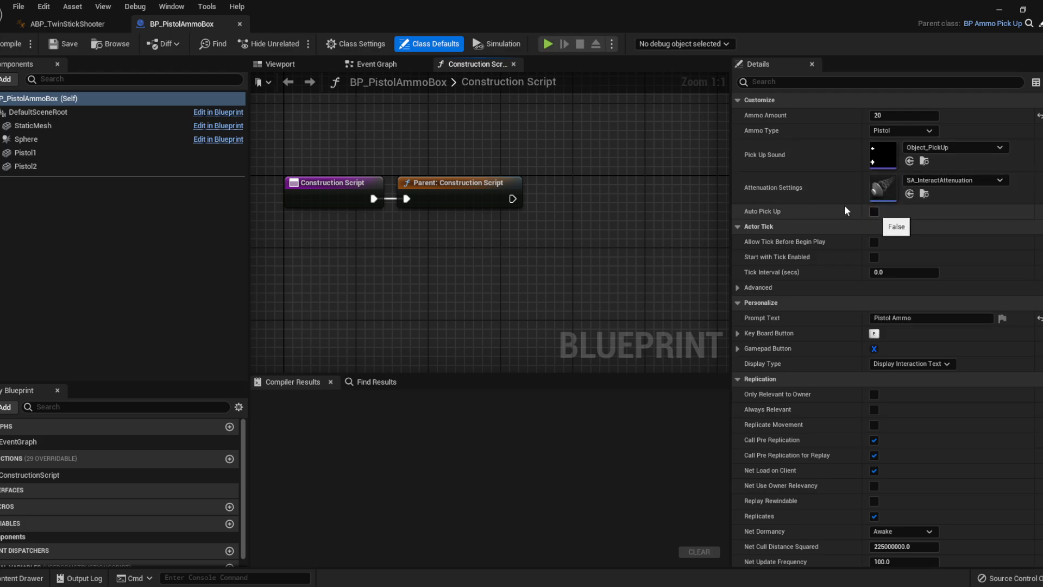
{"action": "left_click", "coordinate": [240, 24]}
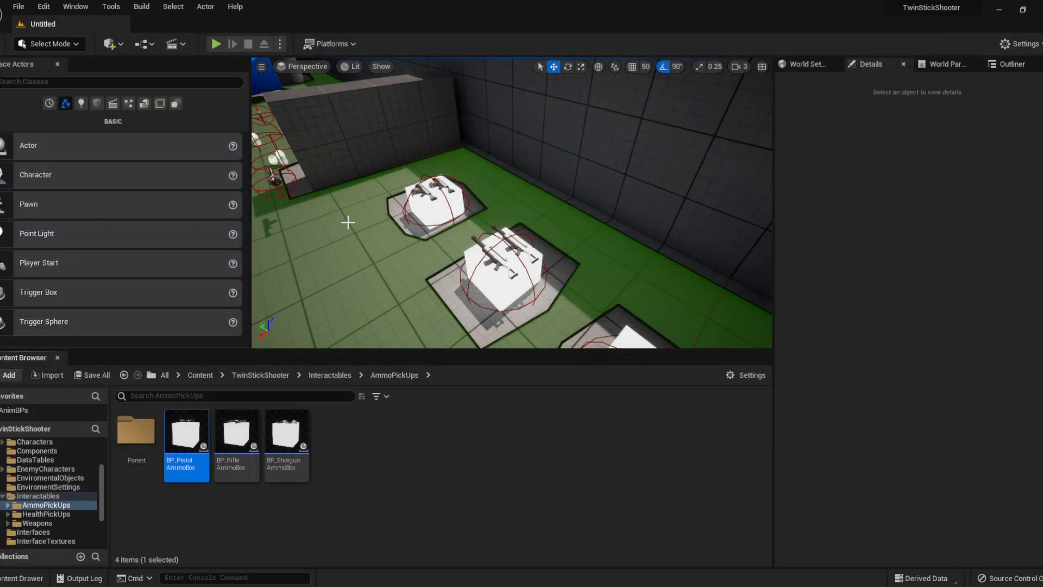
Select the shotgun ammo box in the level and play-test walking the character along the ammo boxes
{"action": "right_click_drag", "start_coordinate": [449, 230], "coordinate": [545, 187]}
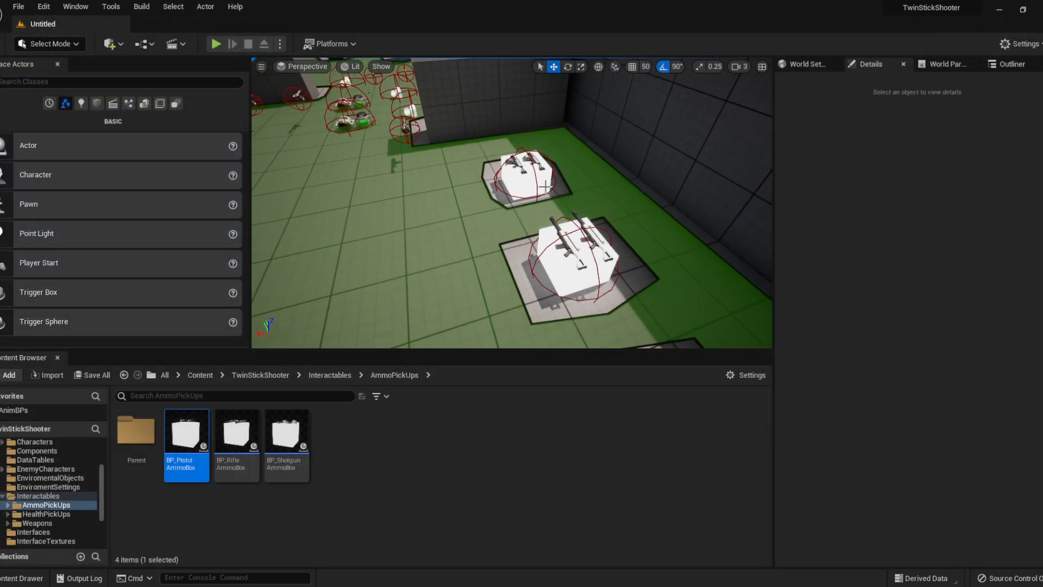
{"action": "left_click", "coordinate": [531, 170]}
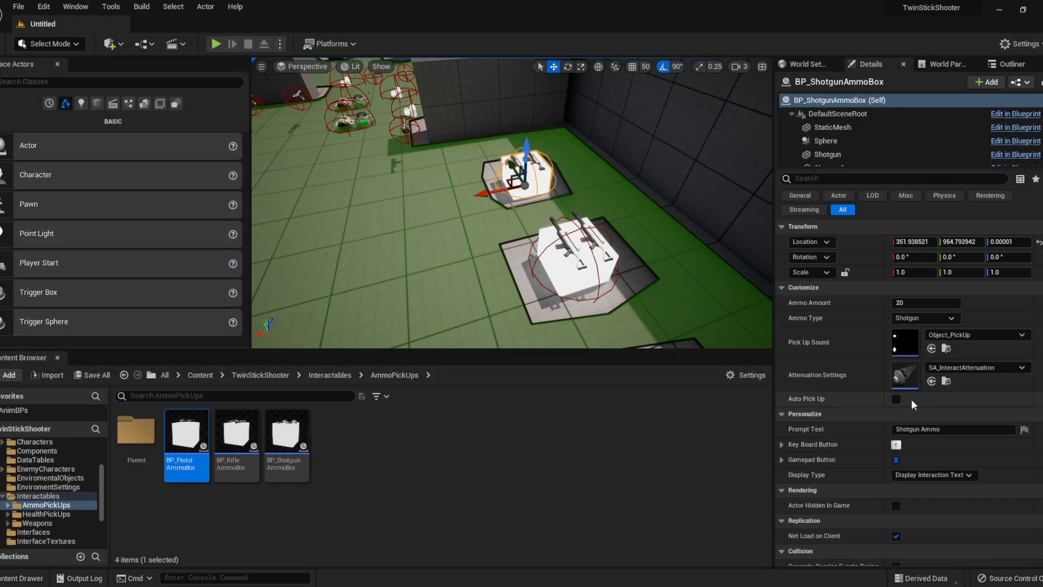
{"action": "left_click", "coordinate": [219, 45]}
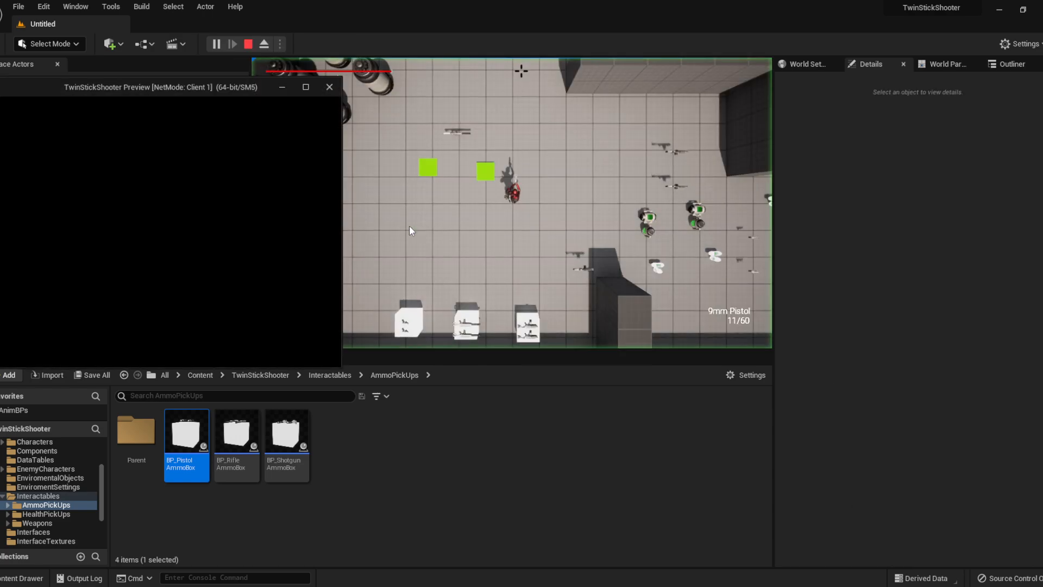
{"action": "left_click", "coordinate": [496, 229]}
{"action": "key", "text": "s"}
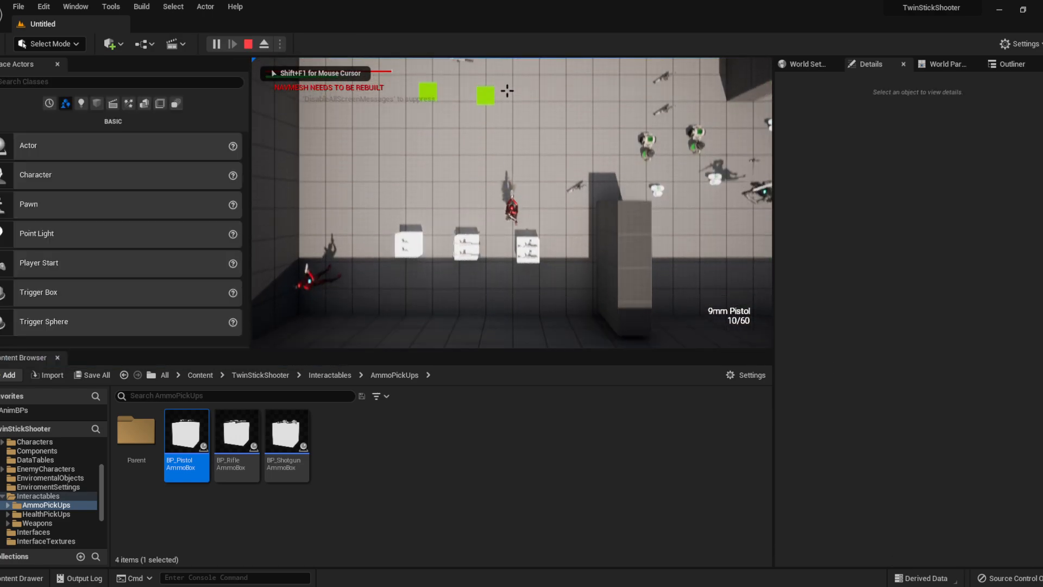
{"action": "key", "text": "a"}
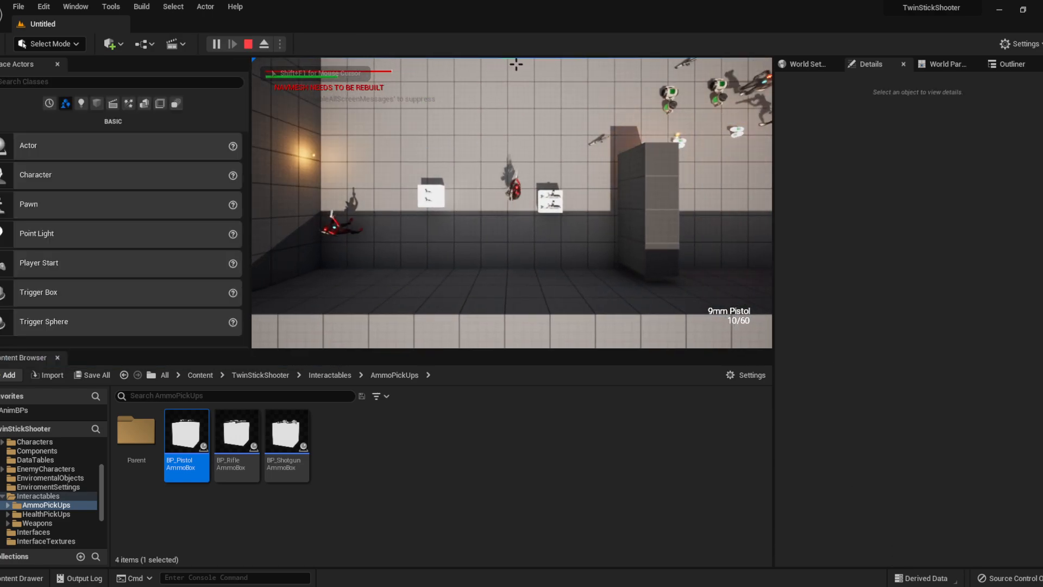
{"action": "key", "text": "d"}
{"action": "key", "text": "Escape"}
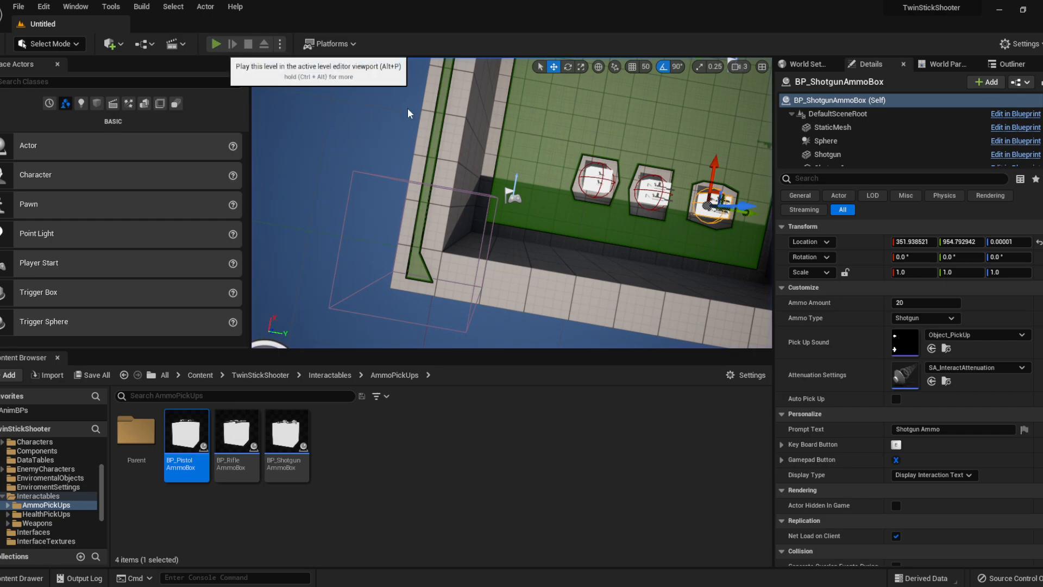
{"action": "left_click", "coordinate": [217, 45]}
{"action": "key", "text": "Escape"}
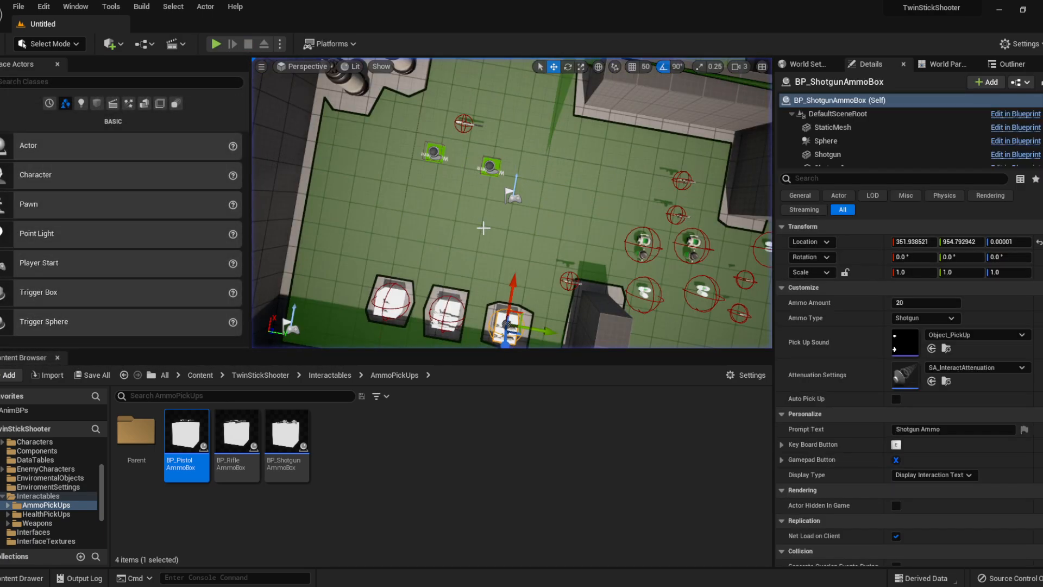
Enable Auto Pick Up on the shotgun ammo box and play-test collecting the ammo boxes
{"action": "key", "text": "f"}
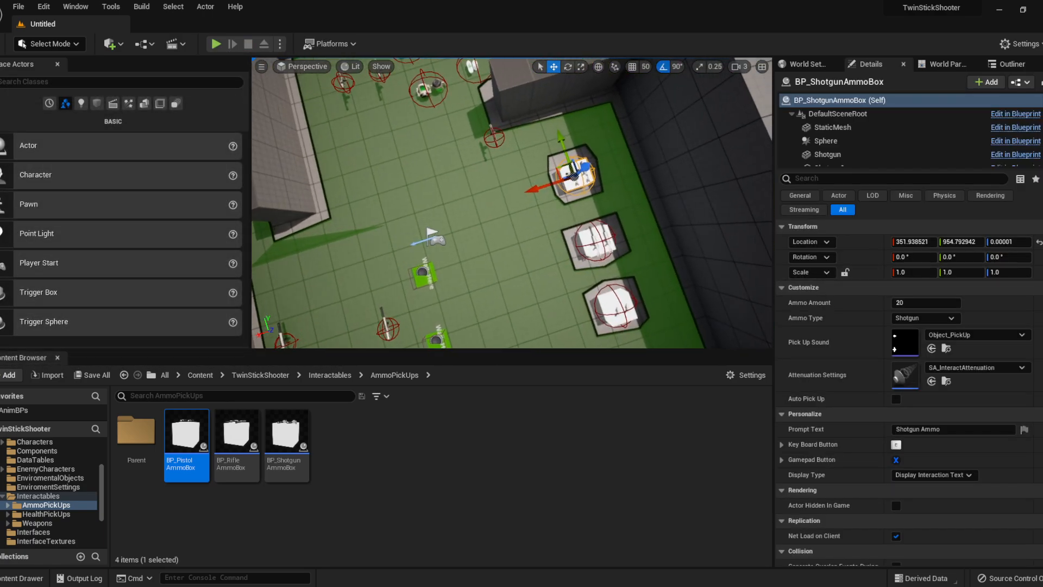
{"action": "left_click", "coordinate": [898, 399]}
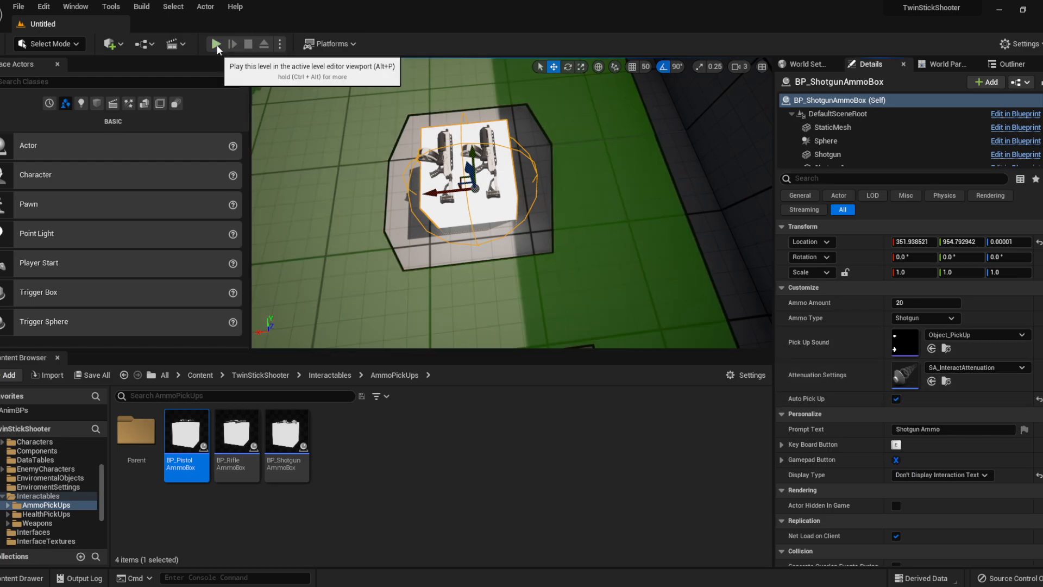
{"action": "key", "text": "alt+p"}
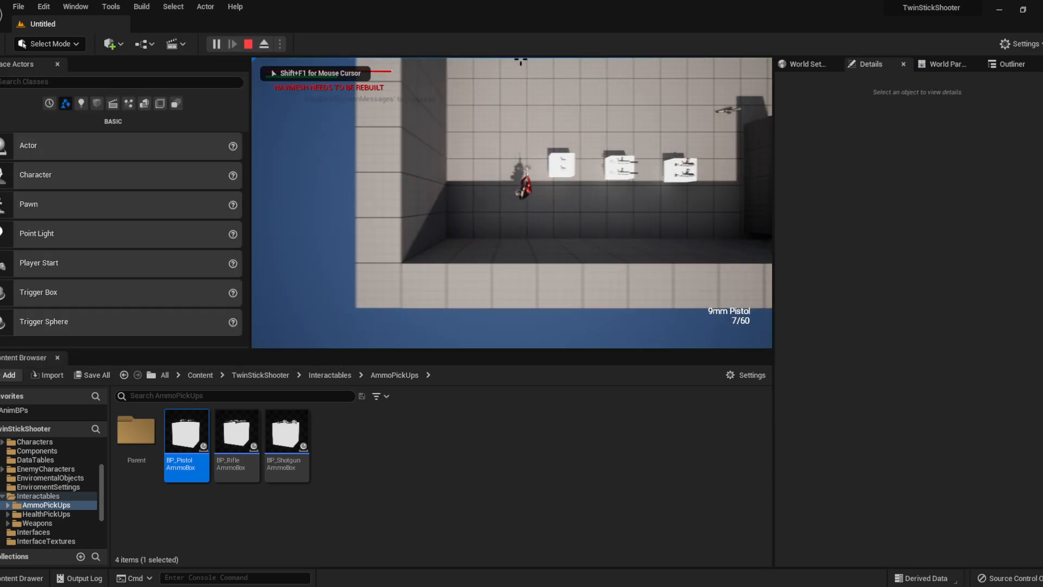
{"action": "key", "text": "e"}
{"action": "key", "text": "d"}
{"action": "key", "text": "e"}
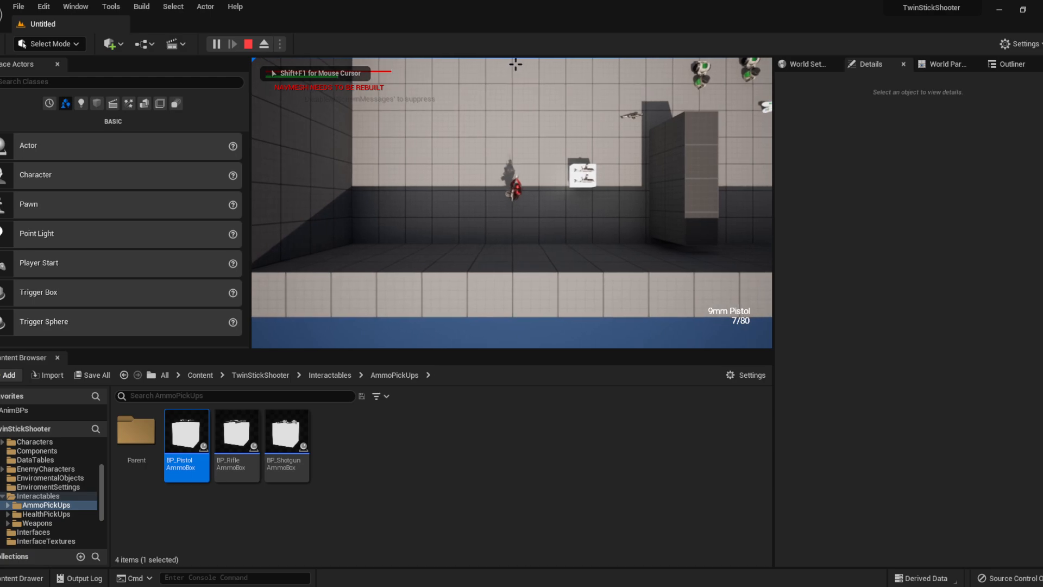
{"action": "key", "text": "d"}
{"action": "key", "text": "w"}
{"action": "key", "text": "d"}
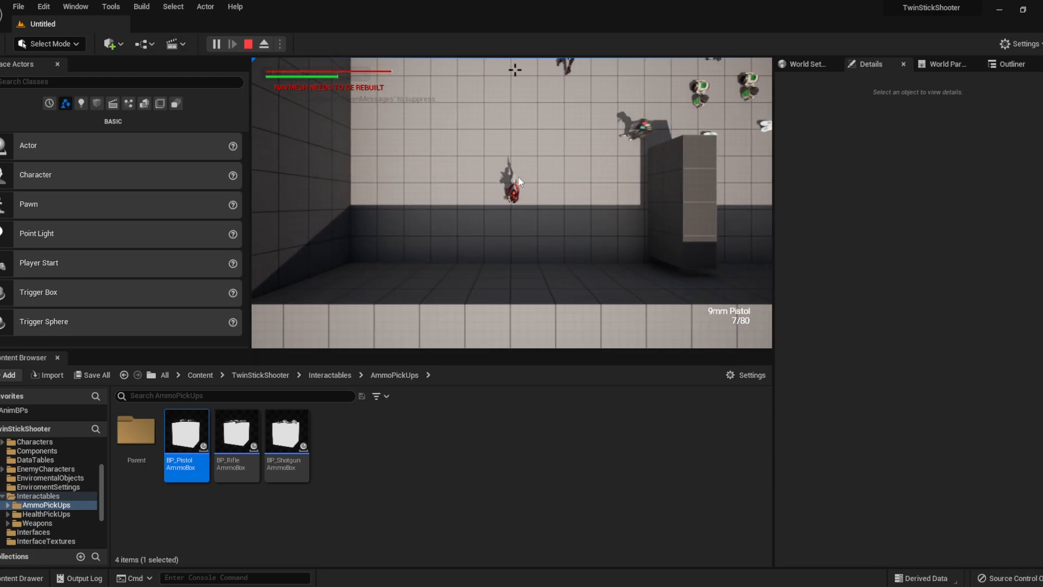
{"action": "key", "text": "Escape"}
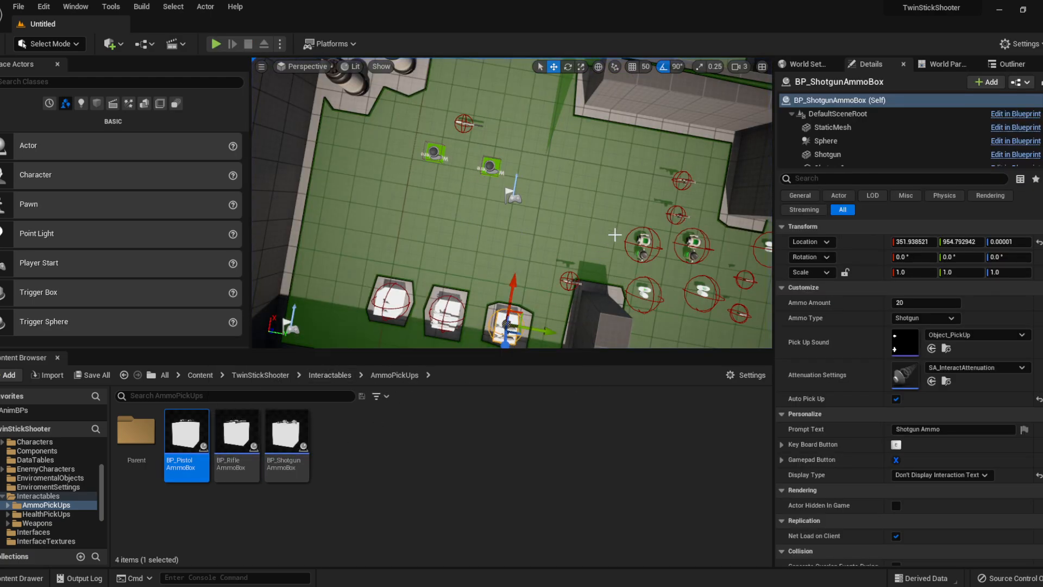
Turn off Auto Pick Up on the shotgun ammo box
{"action": "left_click", "coordinate": [897, 401]}
{"action": "right_click_drag", "start_coordinate": [543, 217], "coordinate": [337, 190]}
{"action": "key", "text": "w"}
{"action": "right_click_drag", "start_coordinate": [512, 203], "coordinate": [443, 174]}
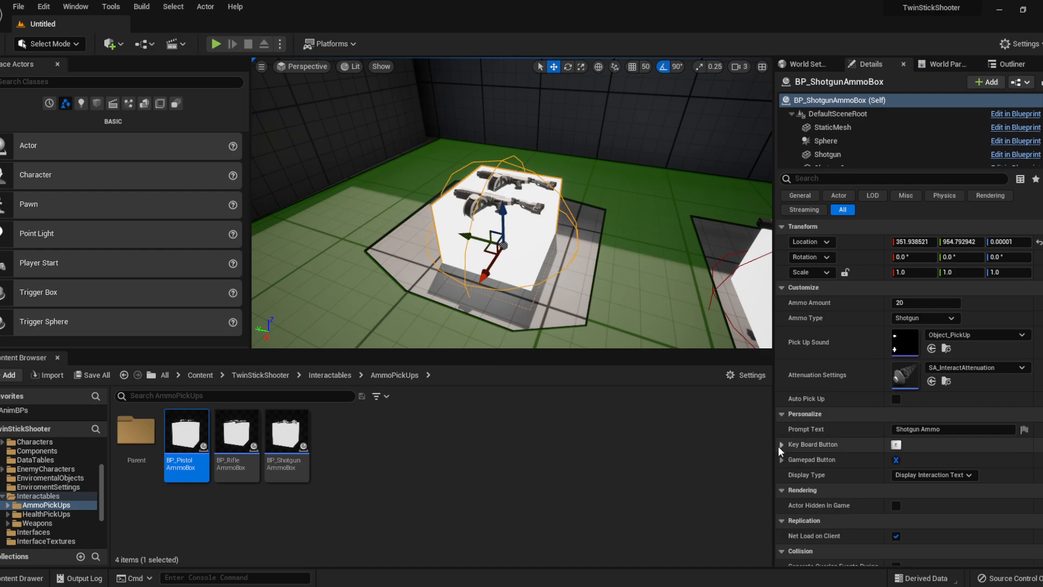
Compare the Prompt Text settings of the shotgun ammo box and the pistol ammo box in the level
{"action": "left_click", "coordinate": [954, 429]}
{"action": "right_click_drag", "start_coordinate": [684, 306], "coordinate": [731, 305]}
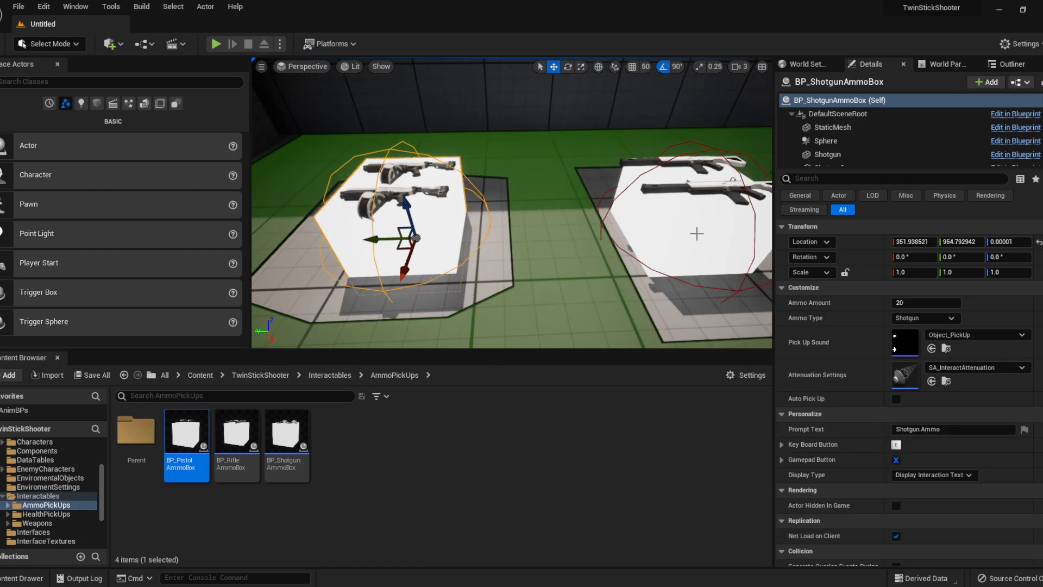
{"action": "left_click", "coordinate": [684, 228]}
{"action": "right_click_drag", "start_coordinate": [619, 214], "coordinate": [686, 208]}
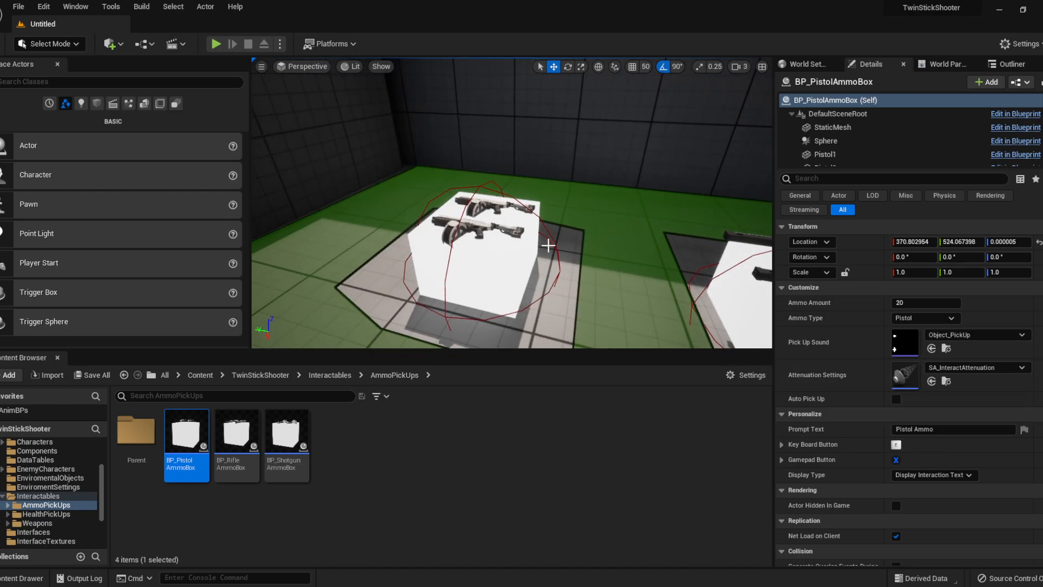
{"action": "left_click", "coordinate": [501, 257]}
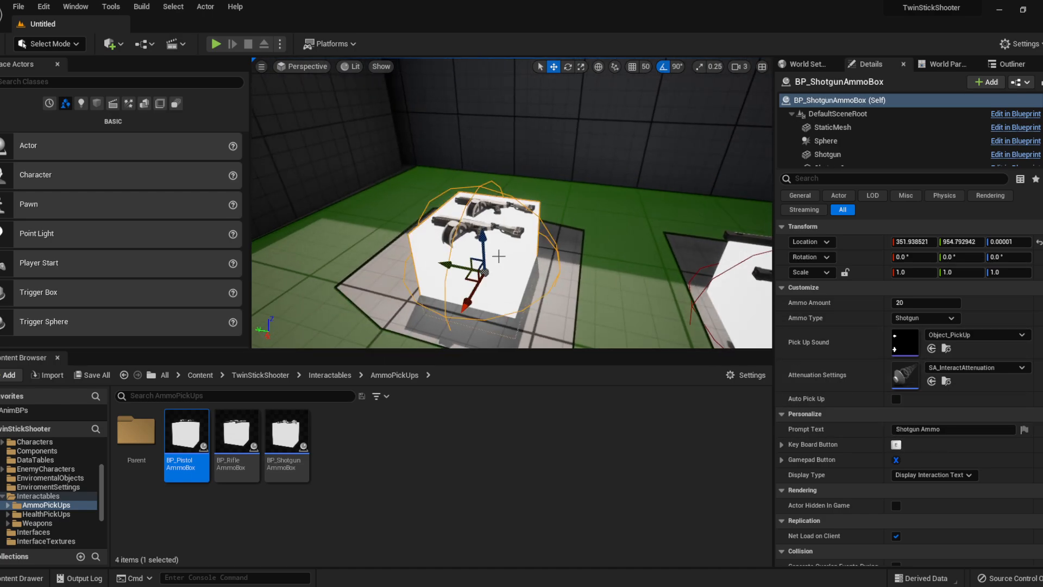
Review the Key Board Button, Gamepad Button and Display Type settings of the shotgun ammo box
{"action": "left_click", "coordinate": [781, 444]}
{"action": "left_click", "coordinate": [782, 445]}
{"action": "left_click", "coordinate": [782, 460]}
{"action": "left_click", "coordinate": [780, 460]}
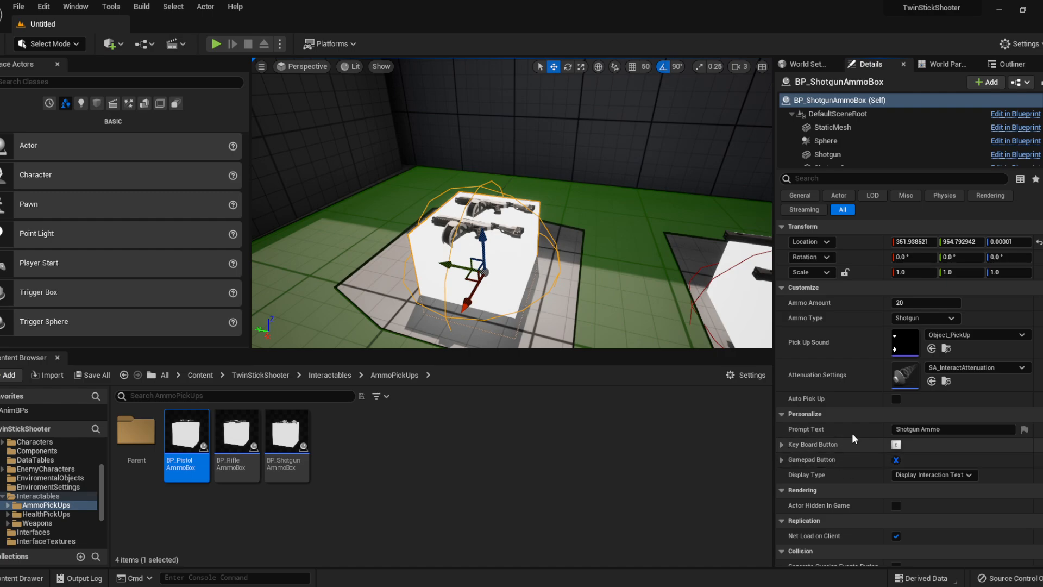
{"action": "left_click", "coordinate": [948, 477]}
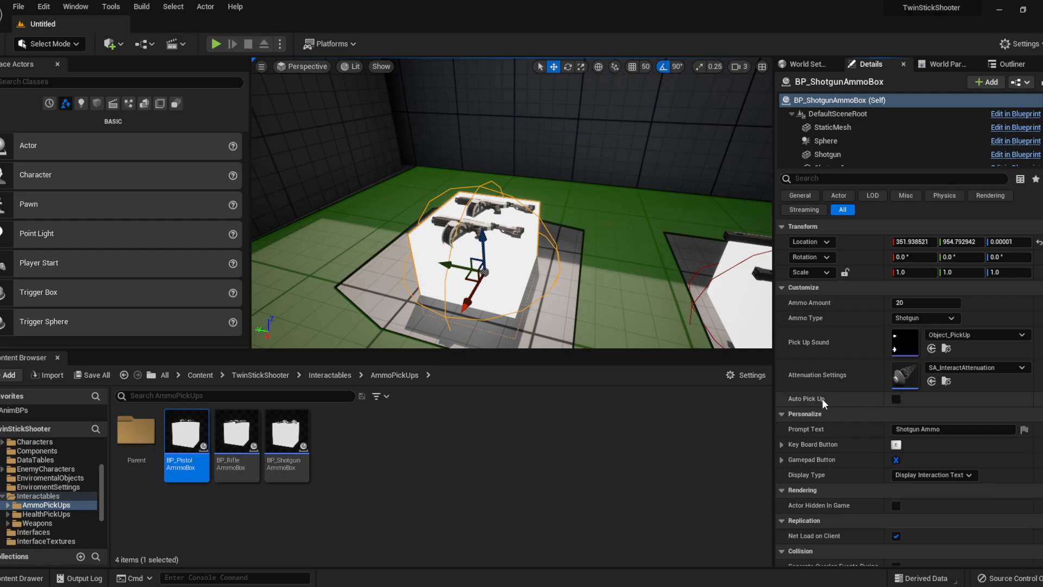
Toggle Auto Pick Up repeatedly on the shotgun ammo box to check its effect on Display Type, leaving it off
{"action": "left_click", "coordinate": [896, 400]}
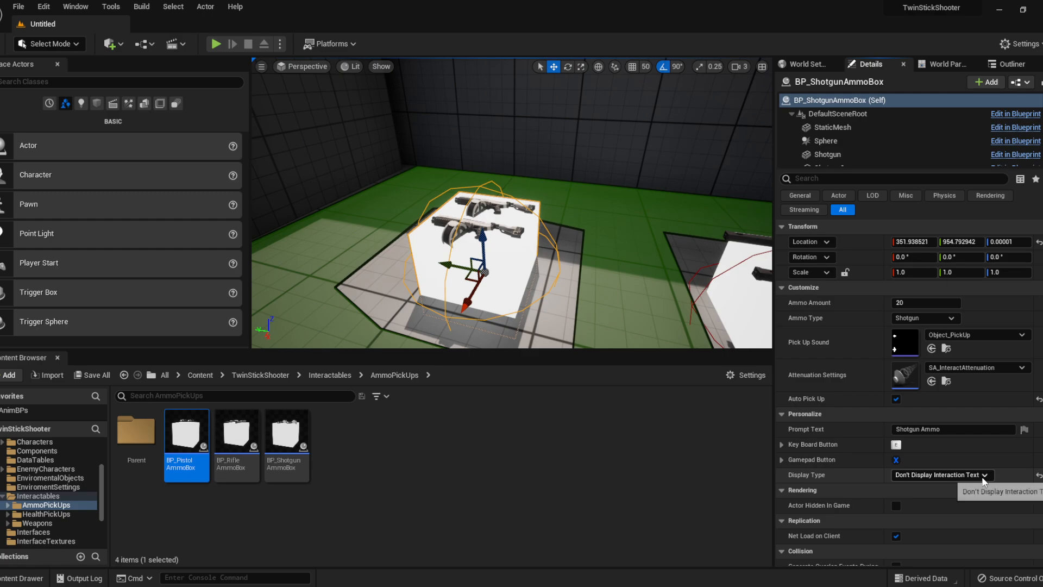
{"action": "left_click", "coordinate": [895, 400]}
{"action": "left_click", "coordinate": [895, 399]}
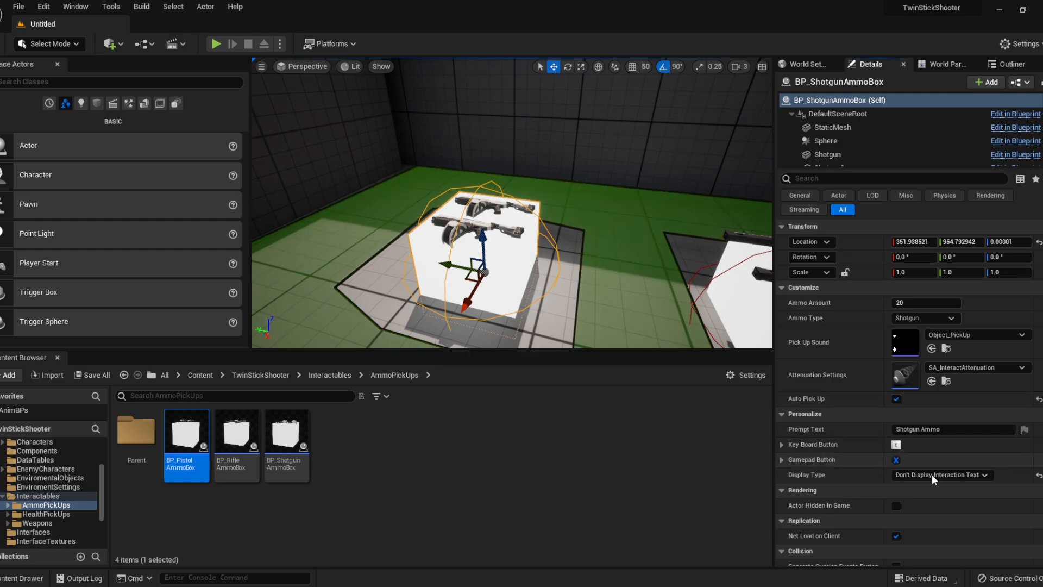
{"action": "left_click", "coordinate": [897, 400]}
{"action": "left_click", "coordinate": [897, 399]}
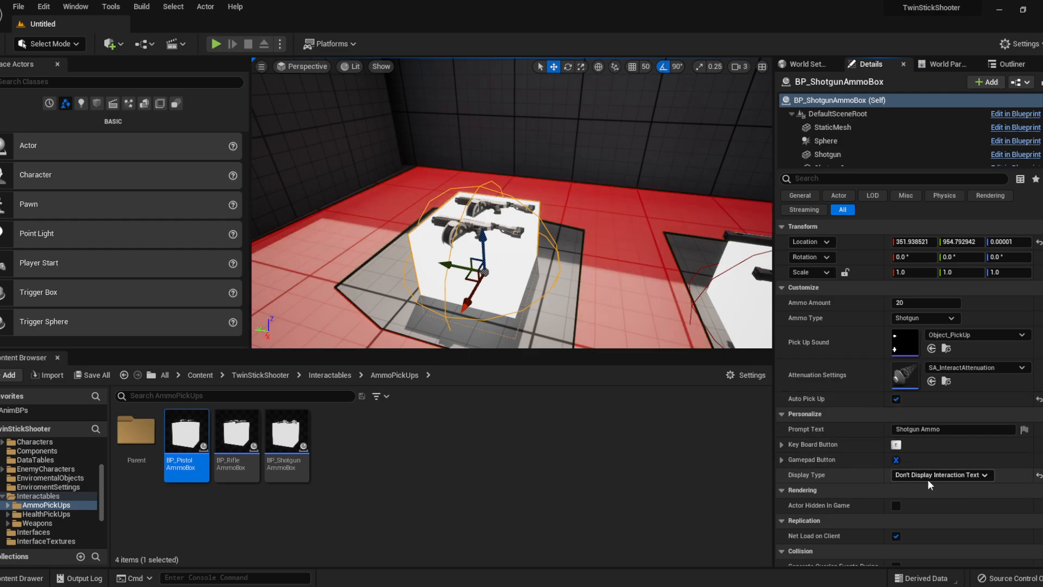
{"action": "left_click", "coordinate": [896, 399]}
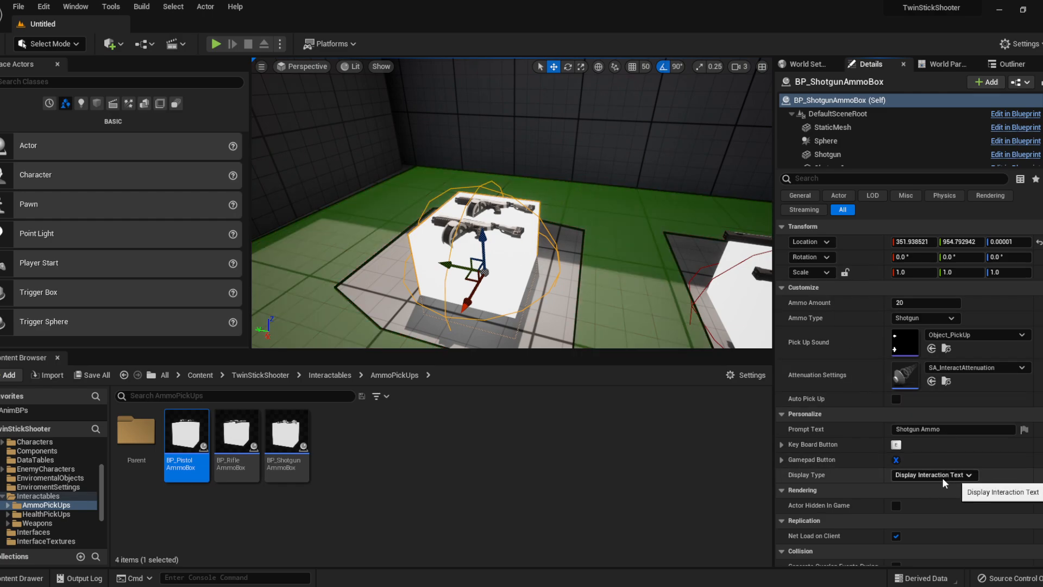
Open BP_LargeHealthPickUp from the HealthPickUps folder, examine its default settings, and return to the level
{"action": "right_click_drag", "start_coordinate": [627, 242], "coordinate": [520, 252]}
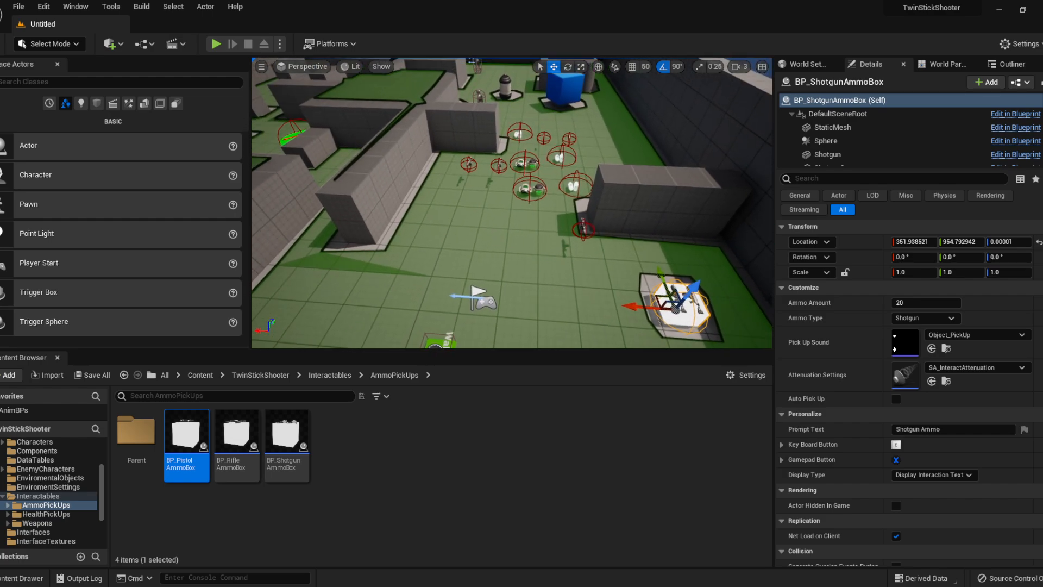
{"action": "left_click", "coordinate": [330, 375]}
{"action": "double_click", "coordinate": [236, 432]}
{"action": "mouse_move", "coordinate": [591, 210]}
{"action": "right_mouse_down"}
{"action": "mouse_move", "coordinate": [735, 188]}
{"action": "mouse_move", "coordinate": [576, 210]}
{"action": "right_mouse_up"}
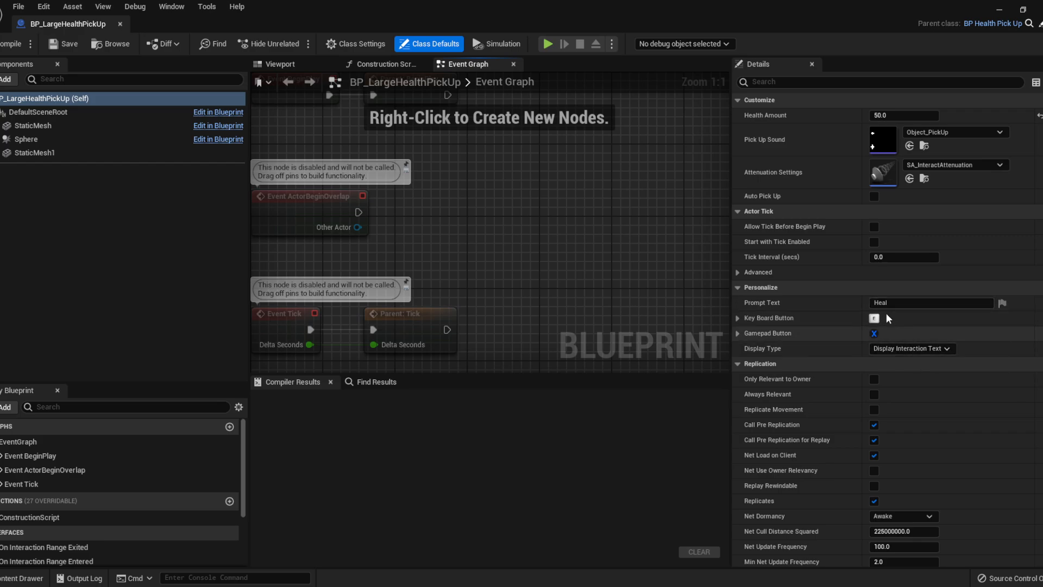
{"action": "left_click", "coordinate": [999, 11]}
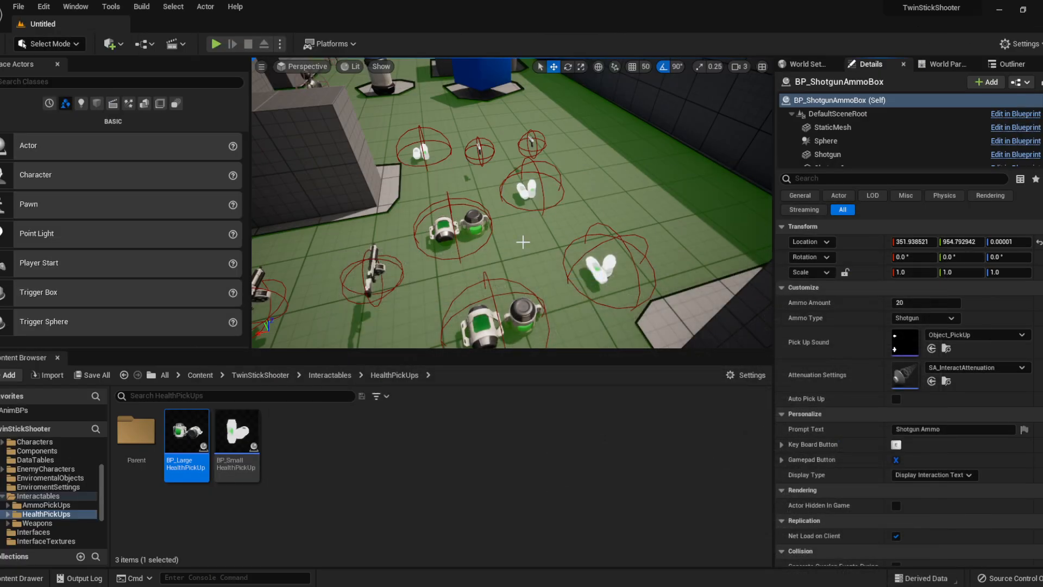
Open BP_SmallHealthPickUp, compare its Health Amount and Auto Pick Up settings with the large pick-up, and return to the level
{"action": "double_click", "coordinate": [247, 429]}
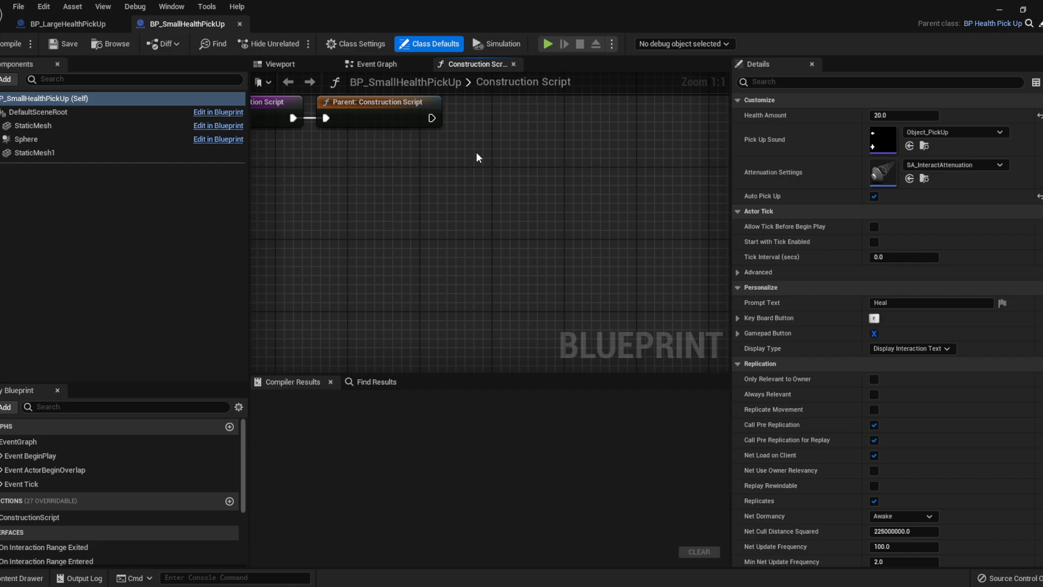
{"action": "left_click", "coordinate": [99, 27]}
{"action": "left_click", "coordinate": [181, 29]}
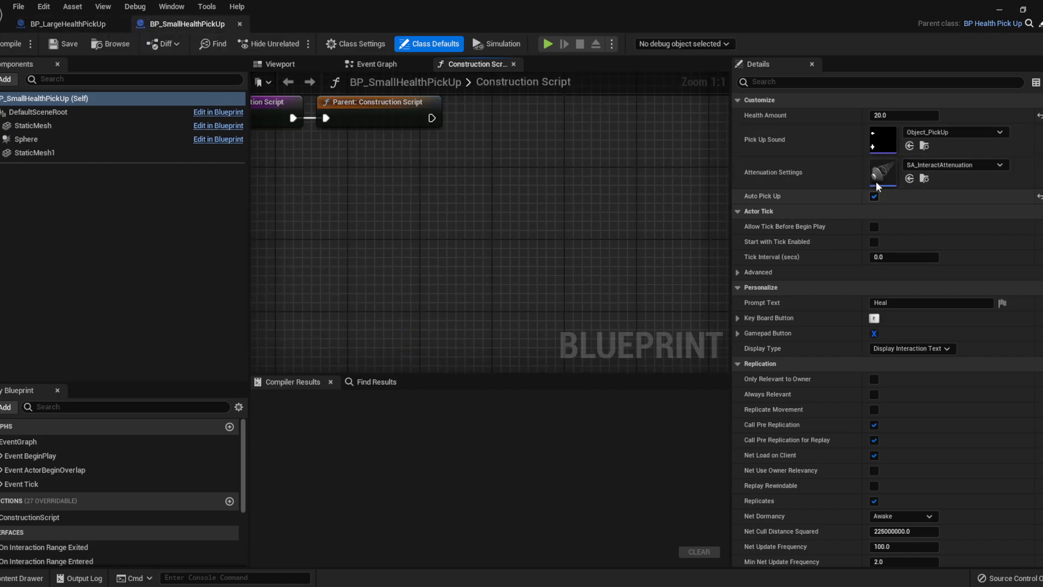
{"action": "left_click", "coordinate": [1000, 11]}
{"action": "left_click", "coordinate": [298, 452]}
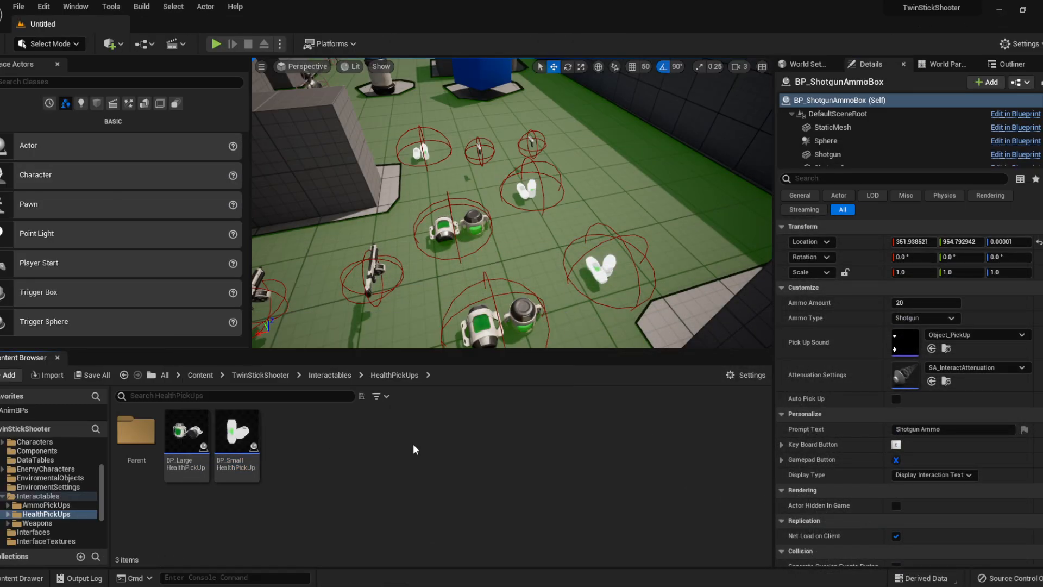
Browse to the Children folder under Interactables/Weapons and bring the weapons placed in the level into view
{"action": "left_click", "coordinate": [329, 374]}
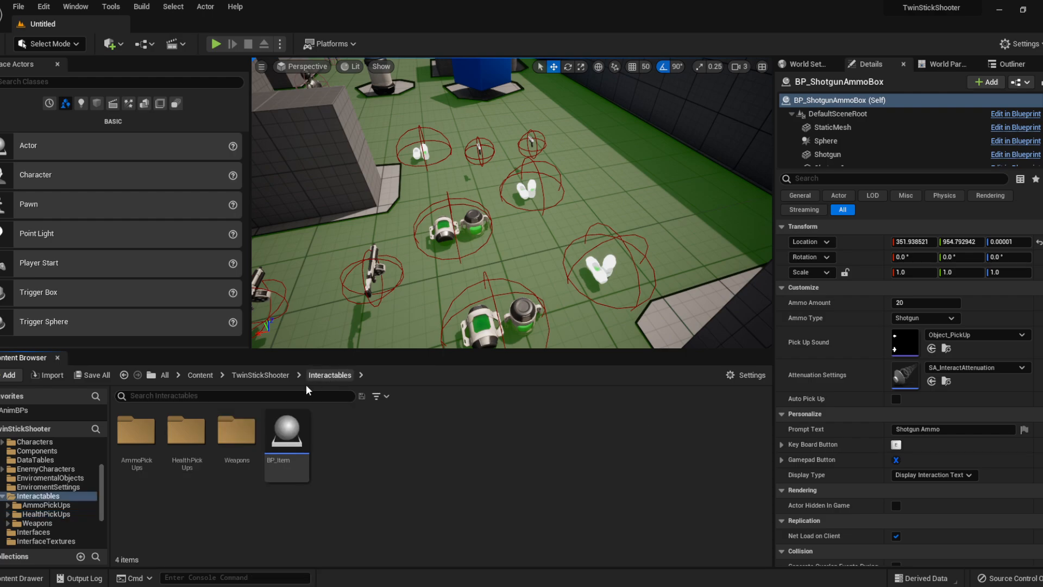
{"action": "double_click", "coordinate": [233, 429]}
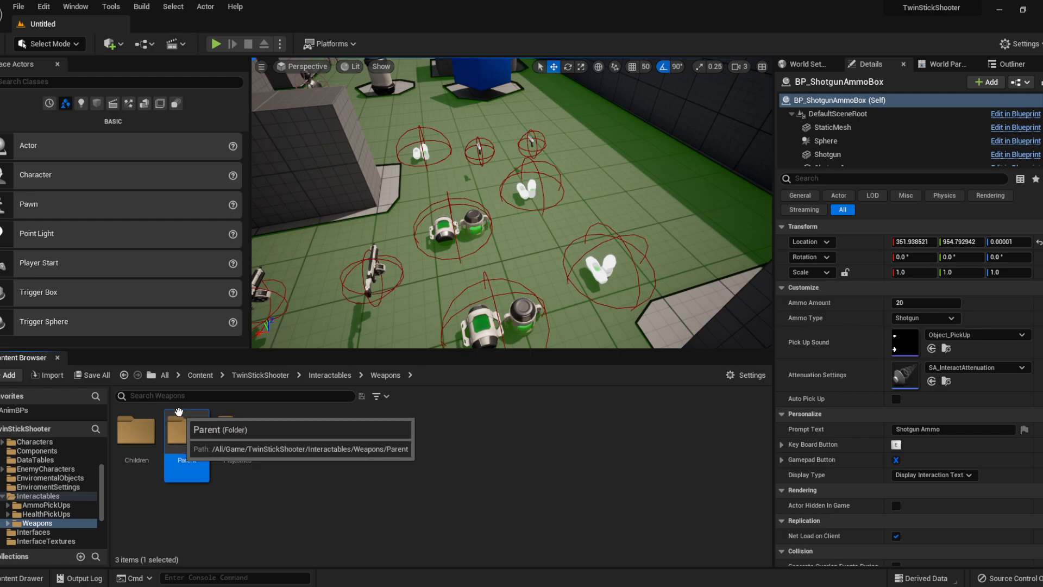
{"action": "double_click", "coordinate": [181, 435]}
{"action": "left_click", "coordinate": [342, 376]}
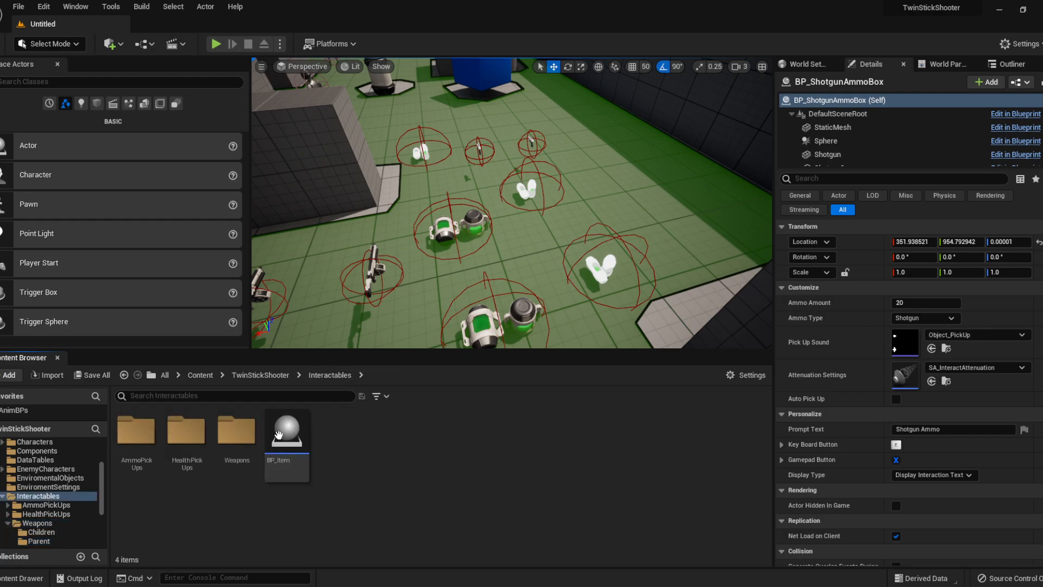
{"action": "double_click", "coordinate": [233, 432]}
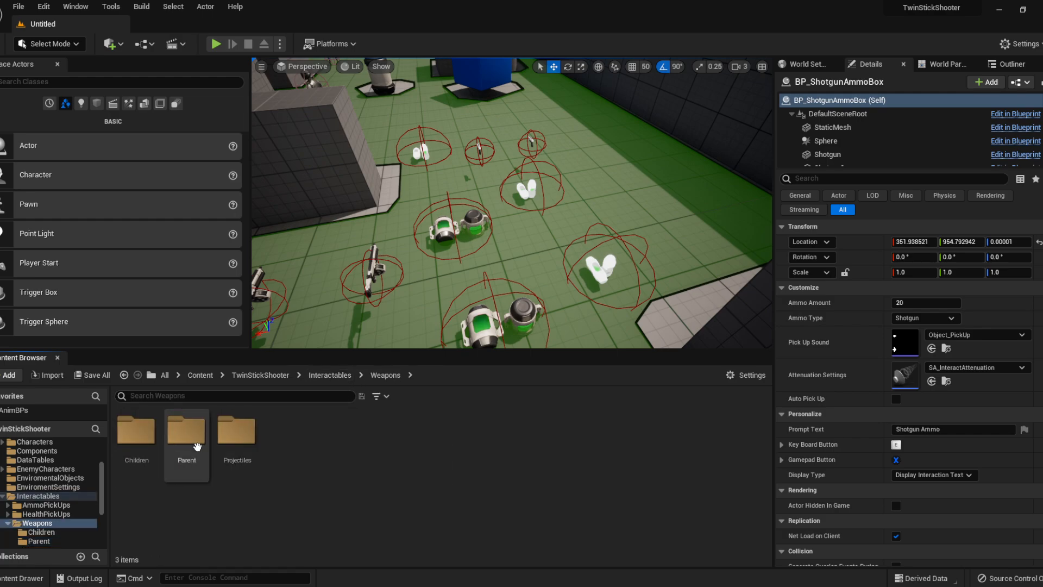
{"action": "double_click", "coordinate": [136, 434]}
{"action": "right_click_drag", "start_coordinate": [535, 193], "coordinate": [375, 147]}
{"action": "right_click_drag", "start_coordinate": [484, 218], "coordinate": [483, 285]}
Examine the asset actions available for Rifle and for the parent BP_Weapon, and return to the Children folder
{"action": "left_click", "coordinate": [187, 435]}
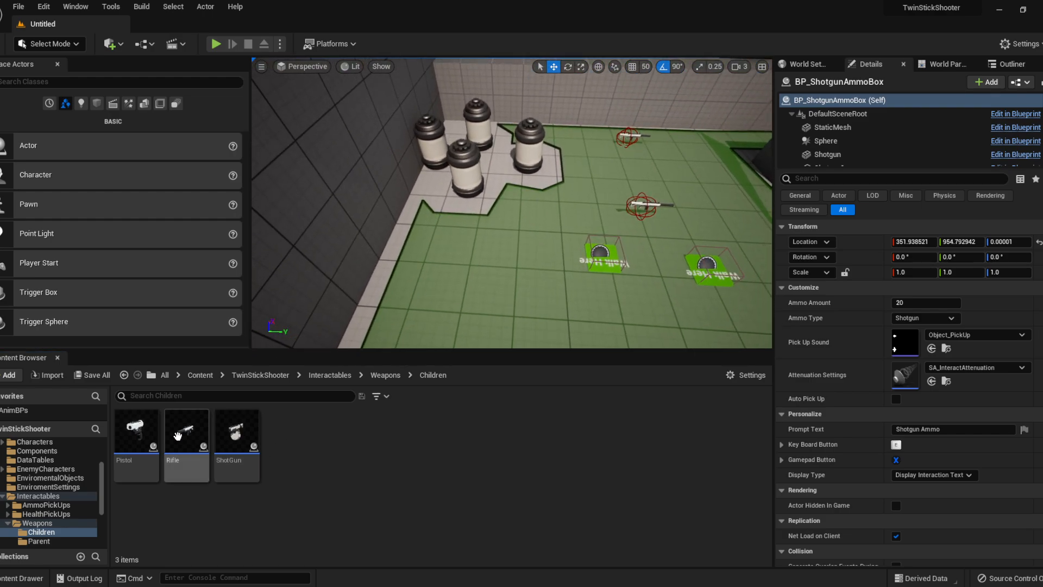
{"action": "right_click", "coordinate": [187, 435]}
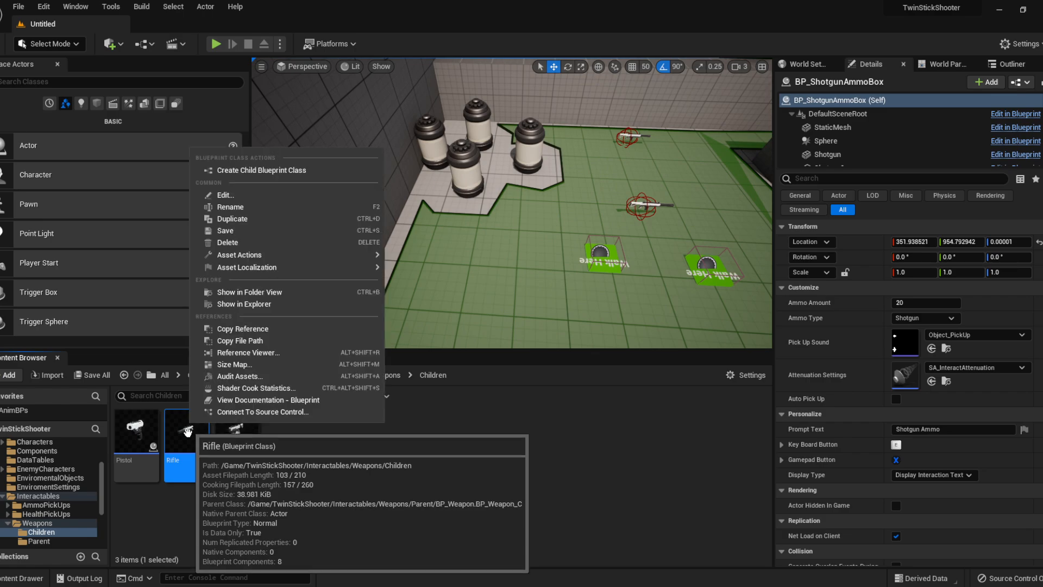
{"action": "left_click", "coordinate": [366, 495]}
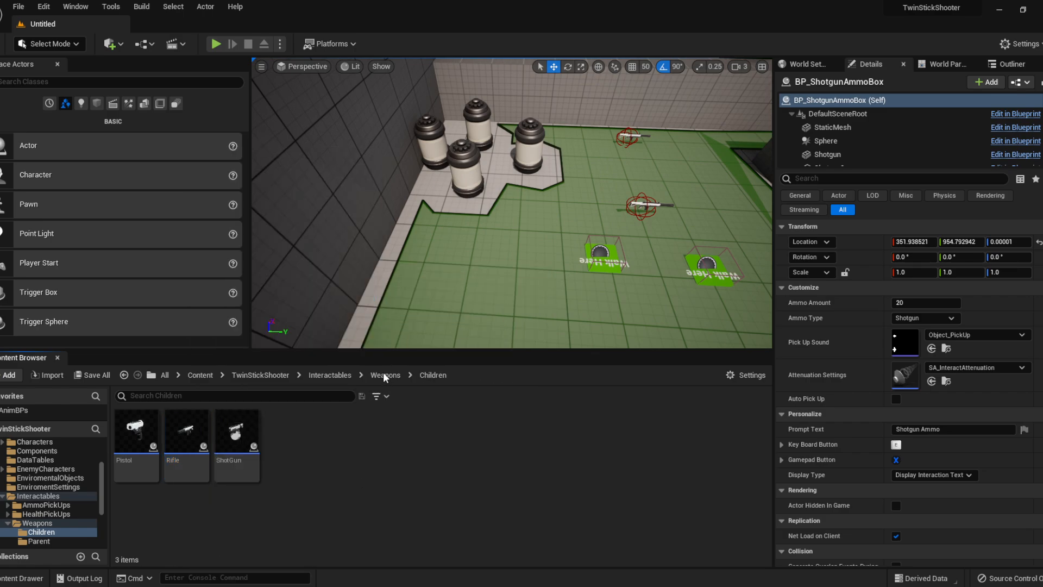
{"action": "left_click", "coordinate": [386, 375]}
{"action": "double_click", "coordinate": [187, 435]}
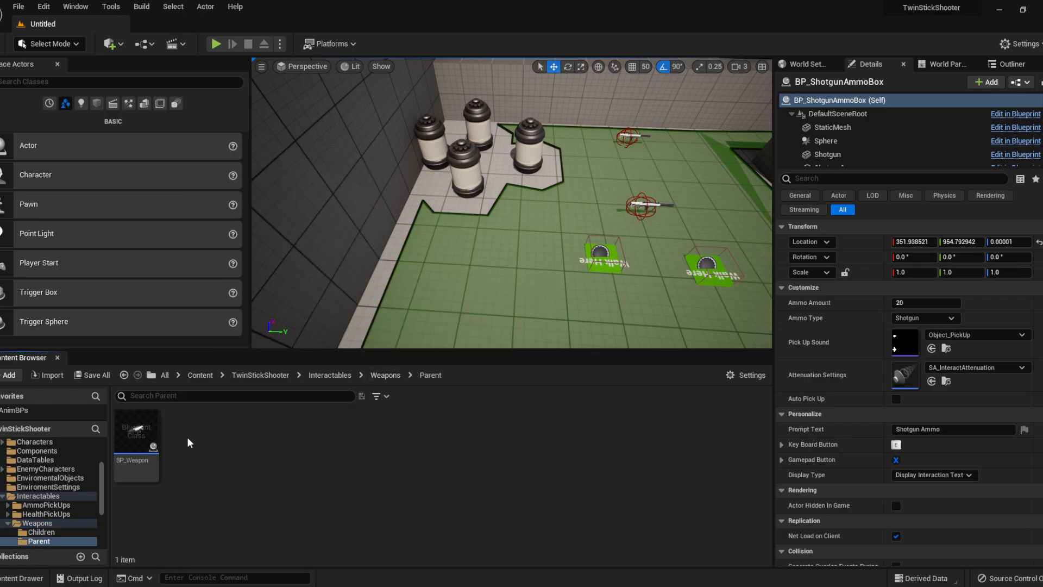
{"action": "right_click", "coordinate": [137, 435]}
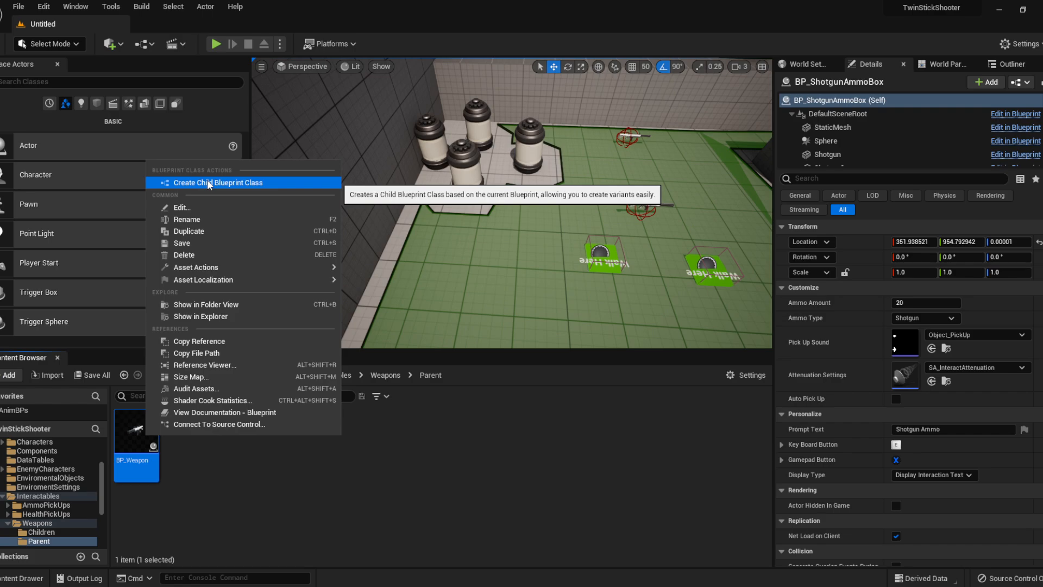
{"action": "left_click", "coordinate": [404, 435]}
{"action": "left_click", "coordinate": [385, 375]}
{"action": "double_click", "coordinate": [136, 429]}
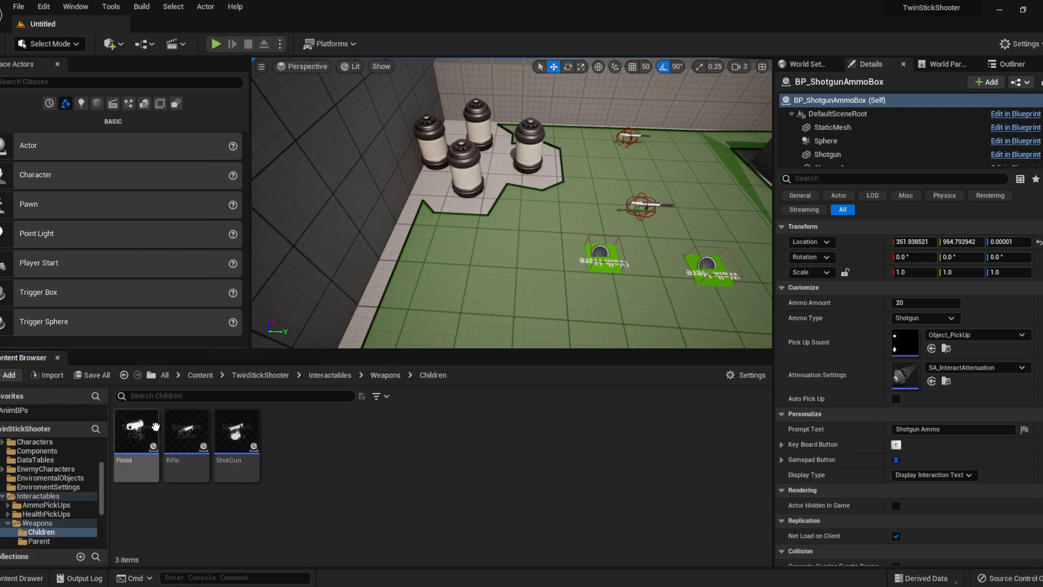
Duplicate the Rifle blueprint in the Children folder and name the copy Sniper
{"action": "right_click", "coordinate": [187, 430]}
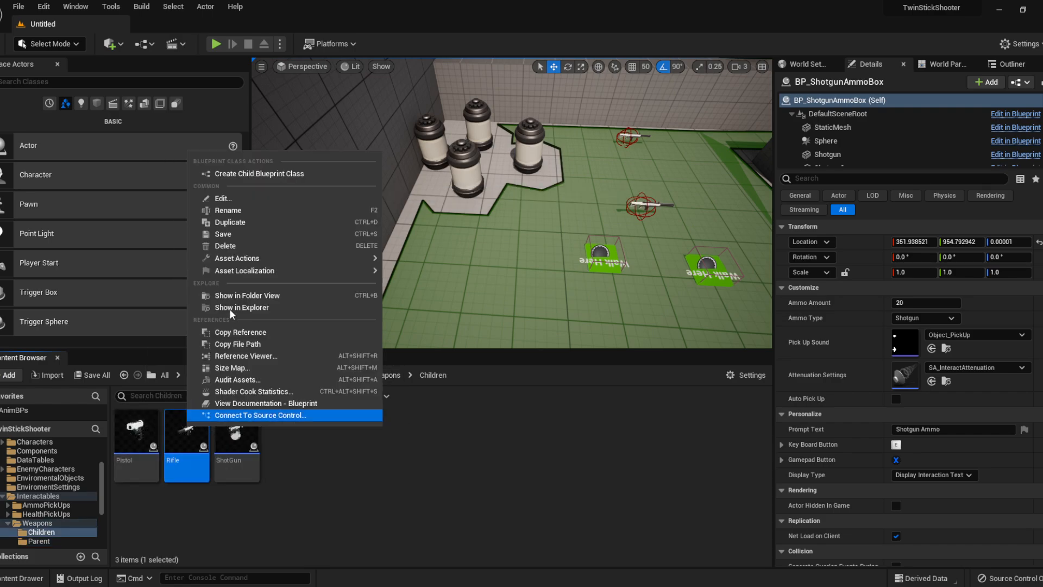
{"action": "left_click", "coordinate": [244, 221]}
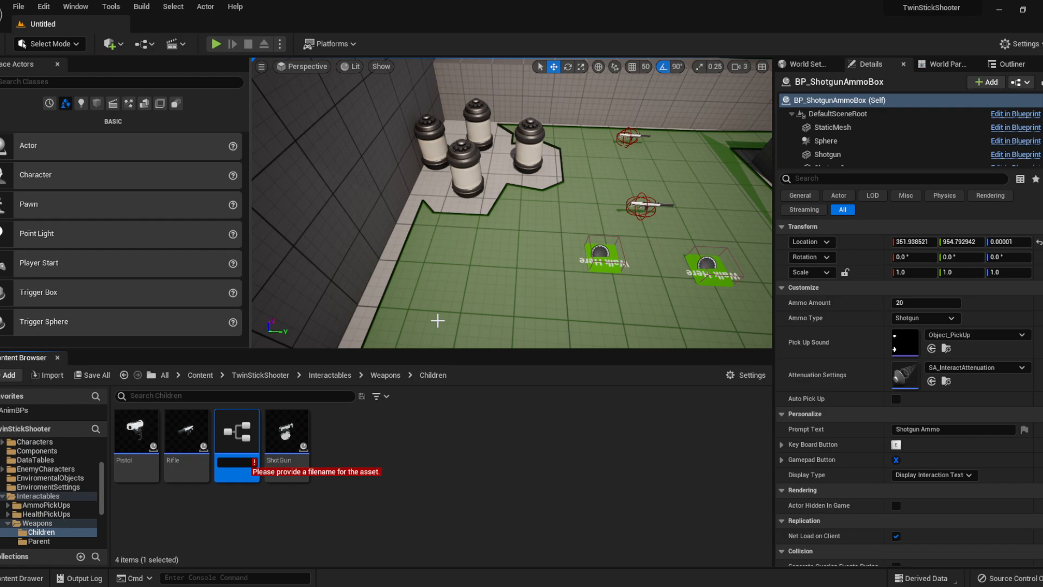
{"action": "type", "text": "R"}
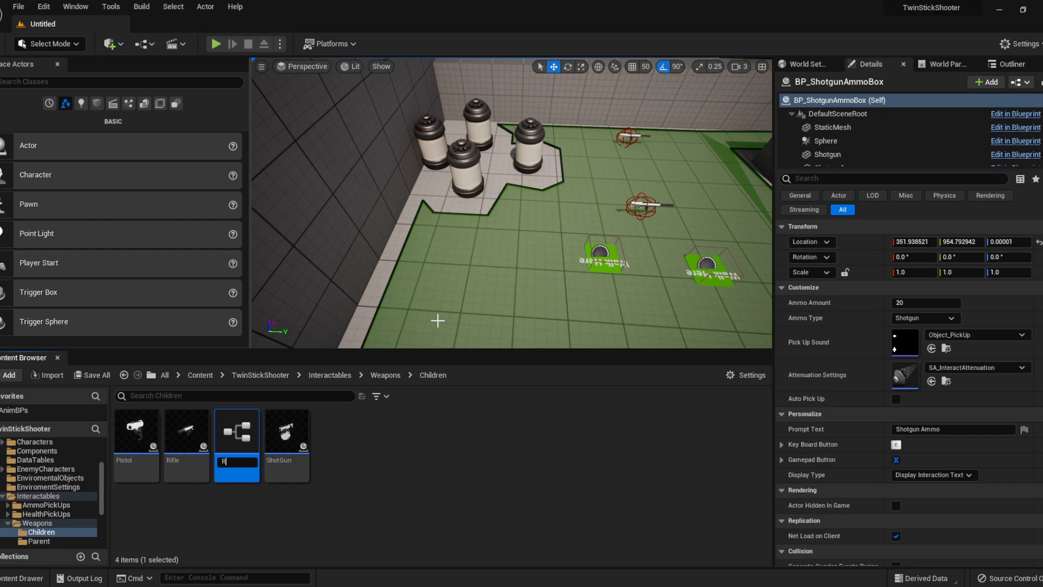
{"action": "type", "text": "ock"}
{"action": "key", "text": "BackSpace"}
{"action": "key", "text": "BackSpace"}
{"action": "key", "text": "BackSpace"}
{"action": "key", "text": "BackSpace"}
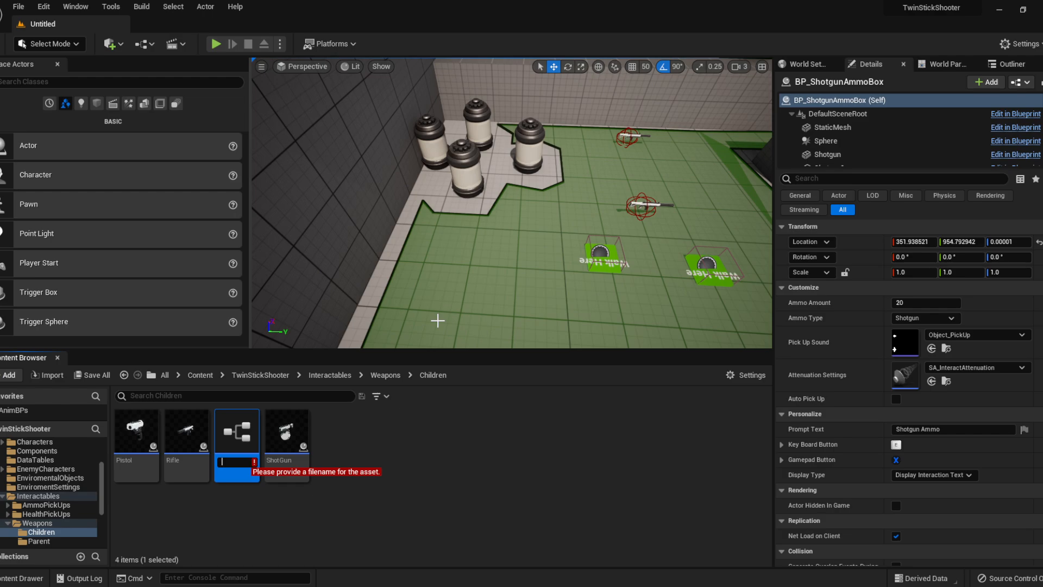
{"action": "type", "text": "Sniper"}
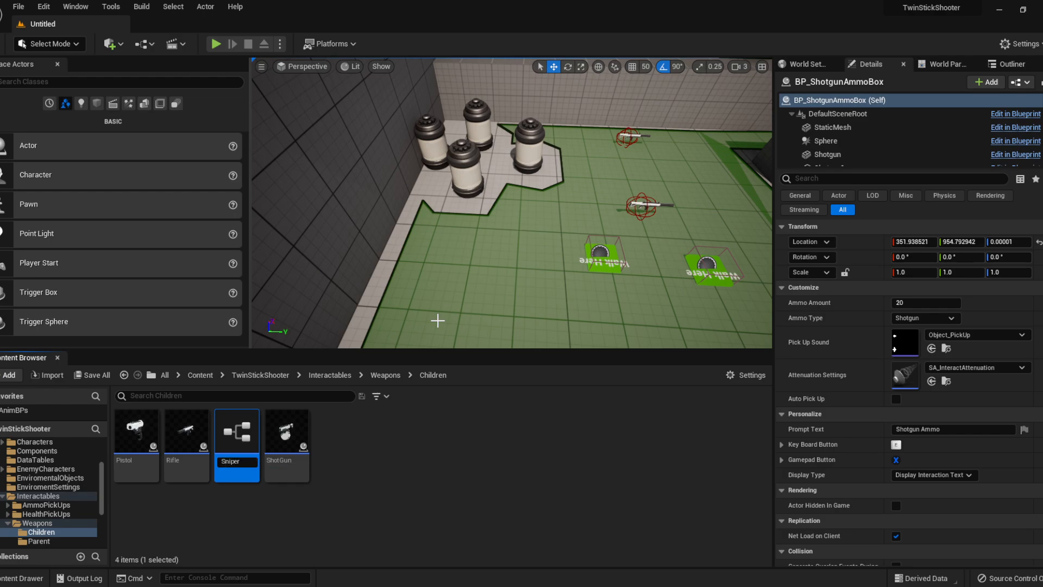
{"action": "key", "text": "Return"}
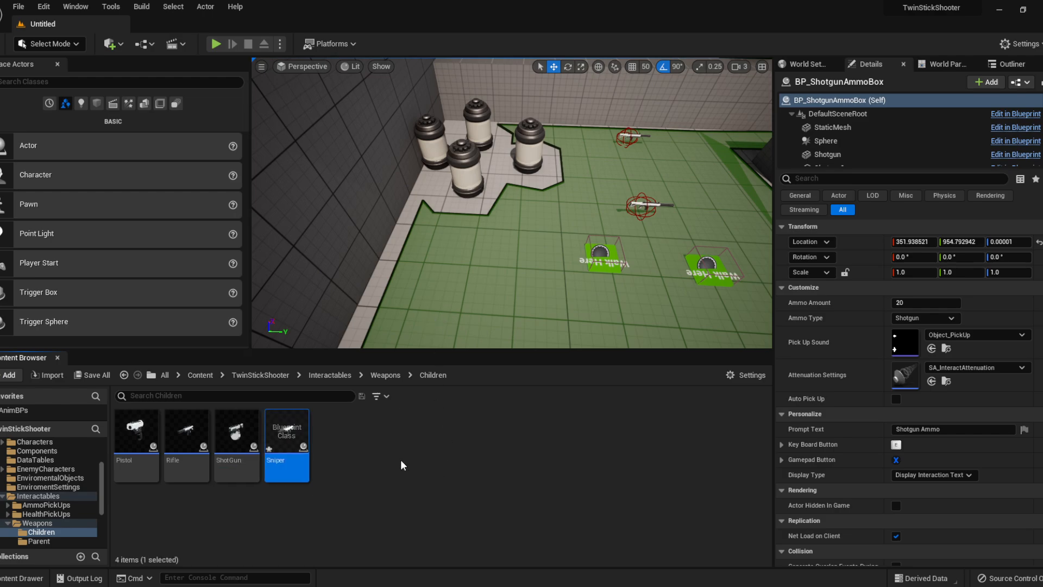
Open the Sniper blueprint and review the options for its Weapon Ammo Type
{"action": "double_click", "coordinate": [283, 432]}
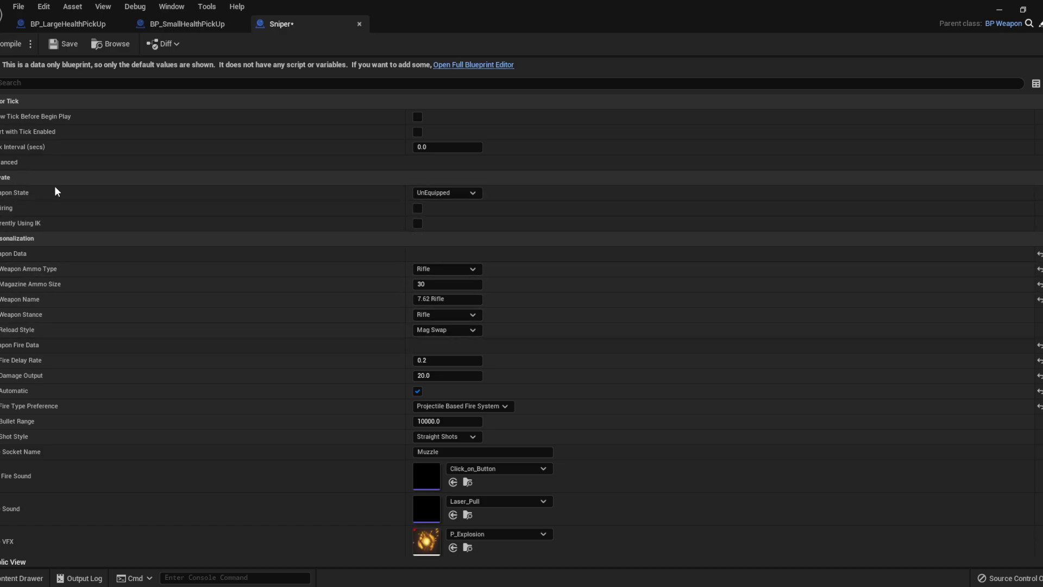
{"action": "scroll", "coordinate": [55, 256], "scroll_direction": "down", "scroll_amount": 4}
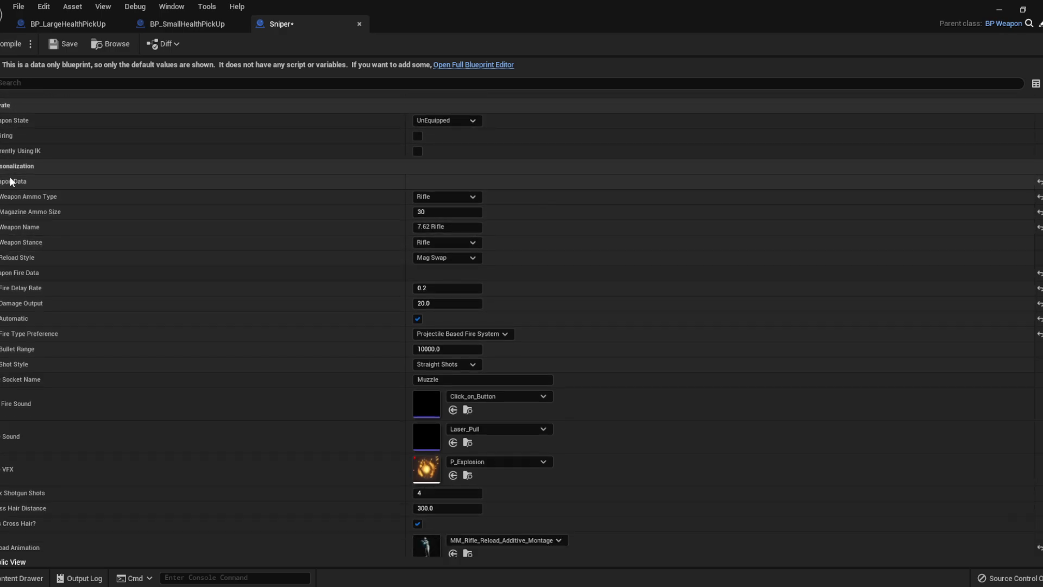
{"action": "left_click", "coordinate": [445, 196]}
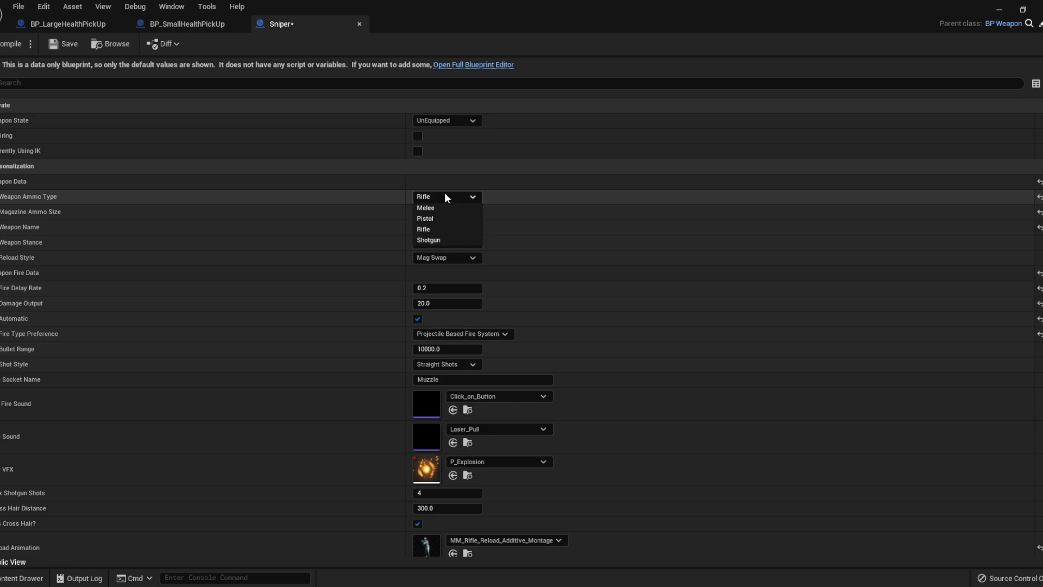
{"action": "left_click", "coordinate": [445, 197]}
{"action": "scroll", "coordinate": [445, 192], "scroll_direction": "down", "scroll_amount": 1}
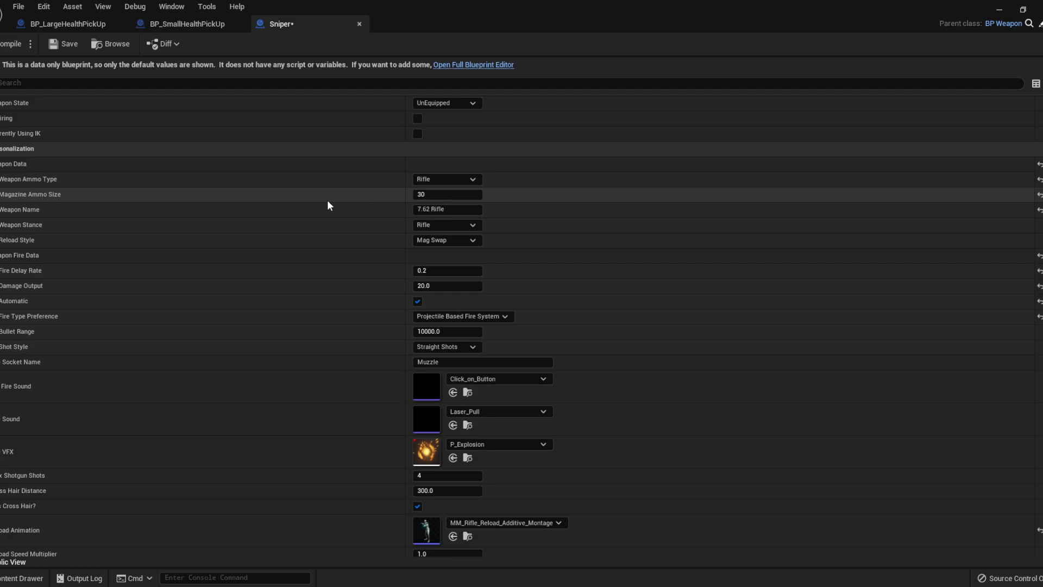
Set the Sniper's Magazine Ammo Size to 5 and its Weapon Name to SNIPER
{"action": "left_click", "coordinate": [432, 194]}
{"action": "type", "text": "5"}
{"action": "left_click", "coordinate": [451, 210]}
{"action": "type", "text": "SNIPER"}
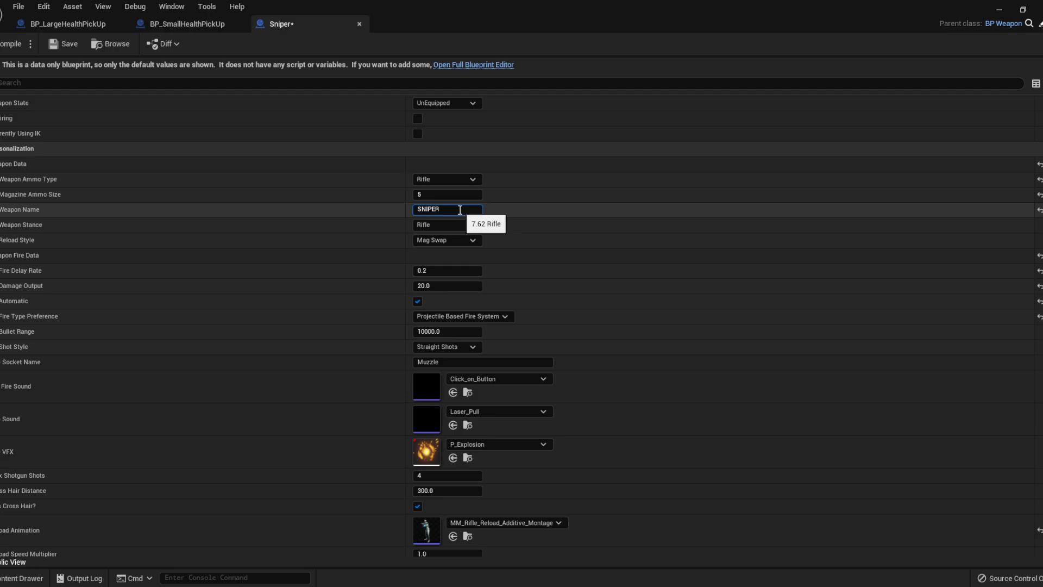
{"action": "key", "text": "Return"}
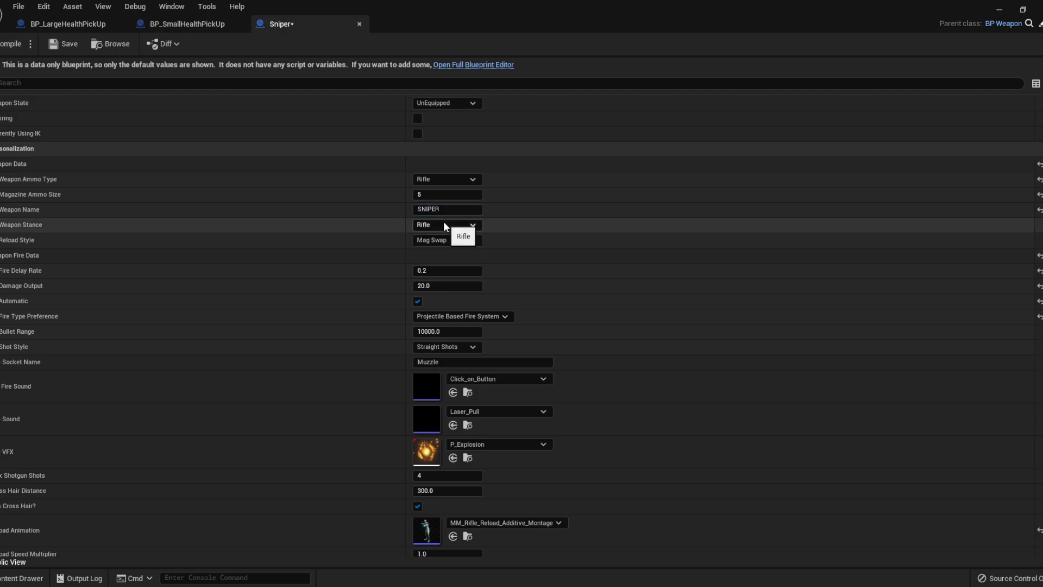
Review the available Weapon Stance and Reload Style options for the Sniper
{"action": "left_click", "coordinate": [443, 225]}
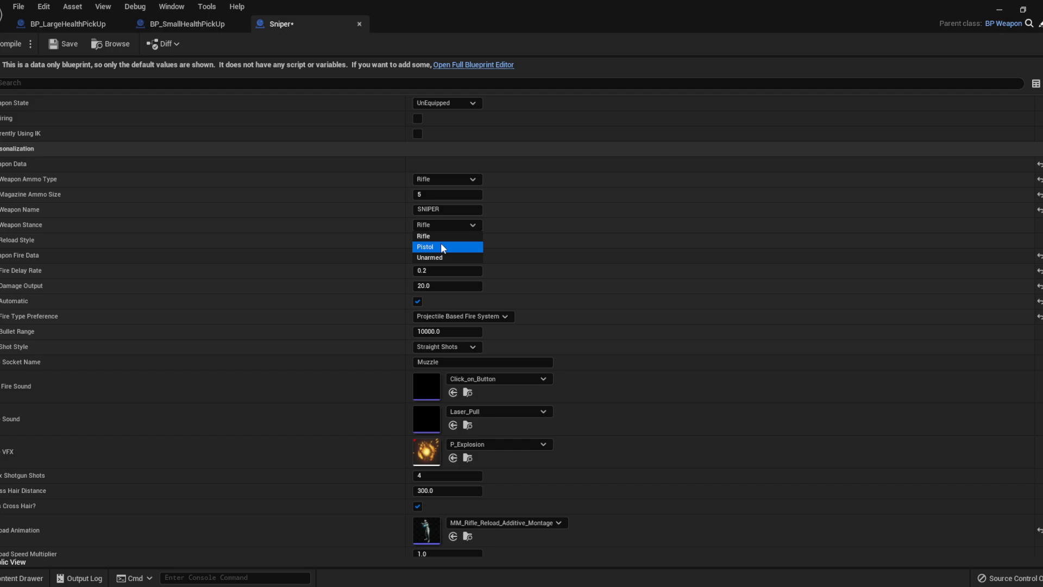
{"action": "left_click", "coordinate": [445, 227]}
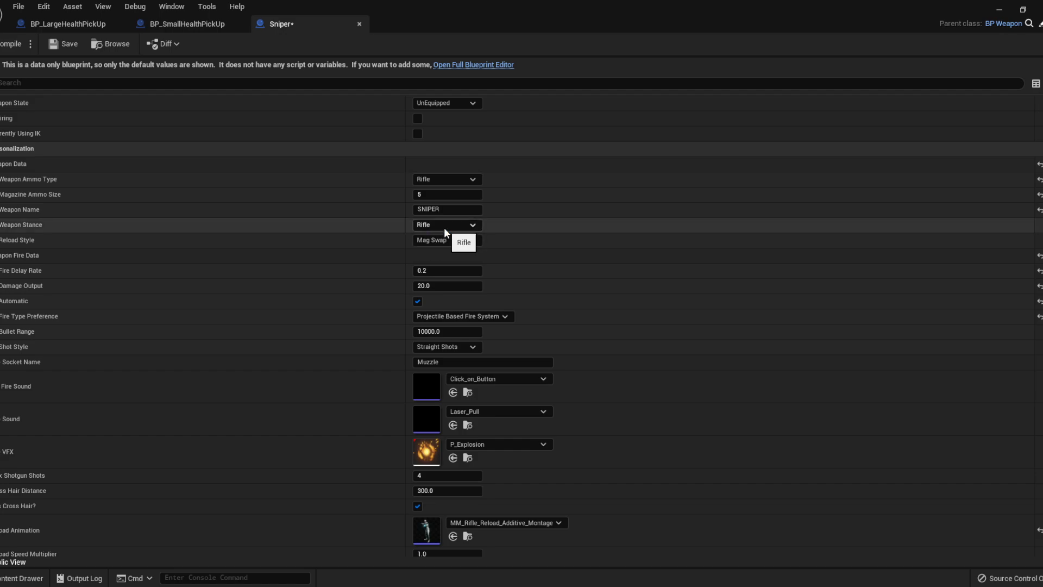
{"action": "left_click", "coordinate": [436, 242]}
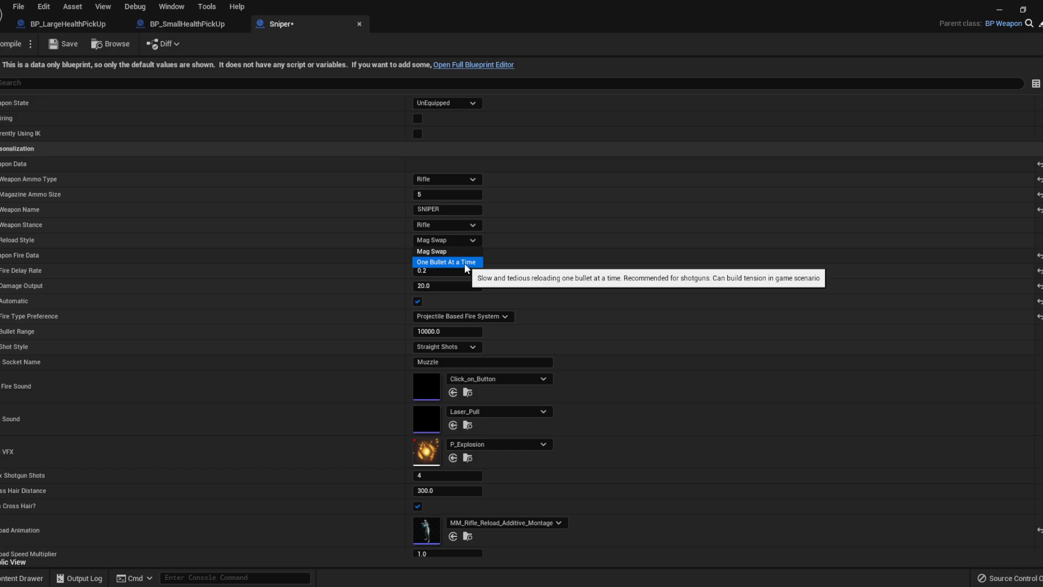
{"action": "left_click", "coordinate": [396, 251]}
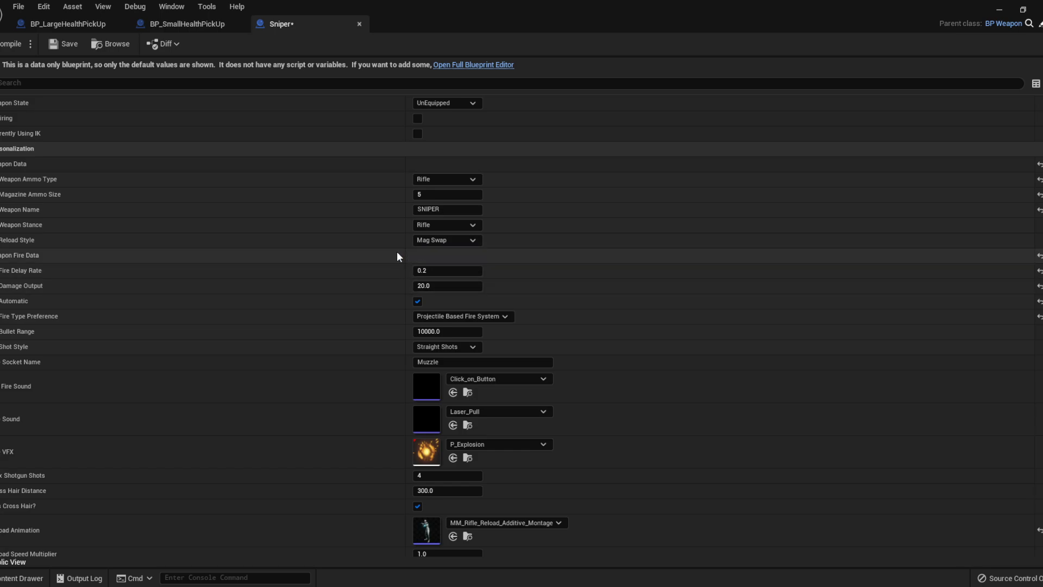
Set the Sniper's Fire Delay Rate to 0.496
{"action": "left_click", "coordinate": [433, 269]}
{"action": "left_click", "coordinate": [438, 269]}
{"action": "left_click", "coordinate": [435, 257]}
{"action": "mouse_move", "coordinate": [429, 269]}
{"action": "left_mouse_down"}
{"action": "mouse_move", "coordinate": [440, 269]}
{"action": "mouse_move", "coordinate": [419, 266]}
{"action": "left_mouse_up"}
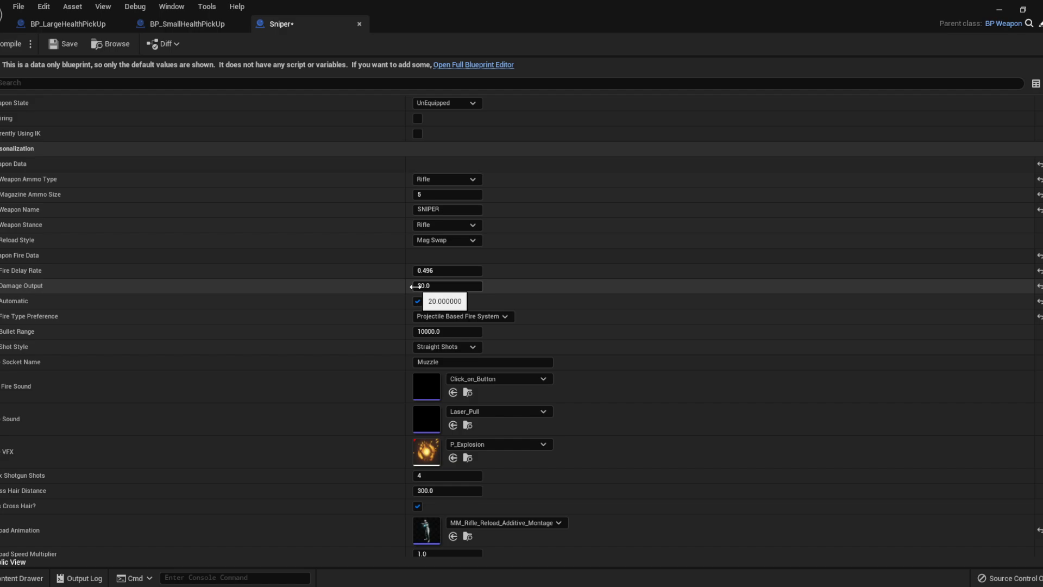
Set the Sniper's Damage Output to 100 and turn off Automatic
{"action": "left_click", "coordinate": [429, 285]}
{"action": "type", "text": "100"}
{"action": "key", "text": "Return"}
{"action": "left_click", "coordinate": [415, 261]}
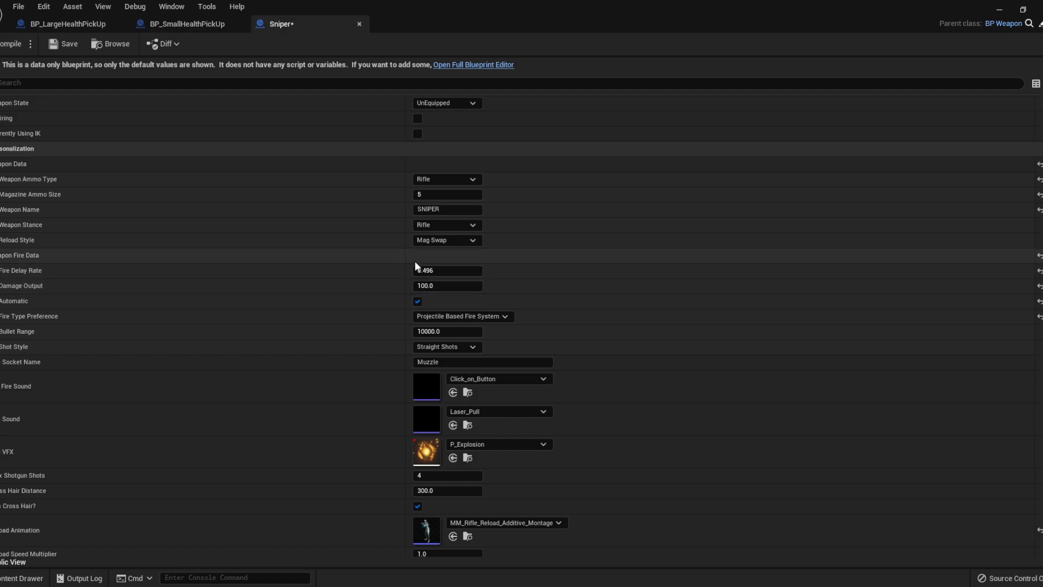
{"action": "left_click", "coordinate": [417, 302]}
Review the Sniper's Fire Type Preference and Shot Style options and its muzzle socket name
{"action": "left_click", "coordinate": [457, 318]}
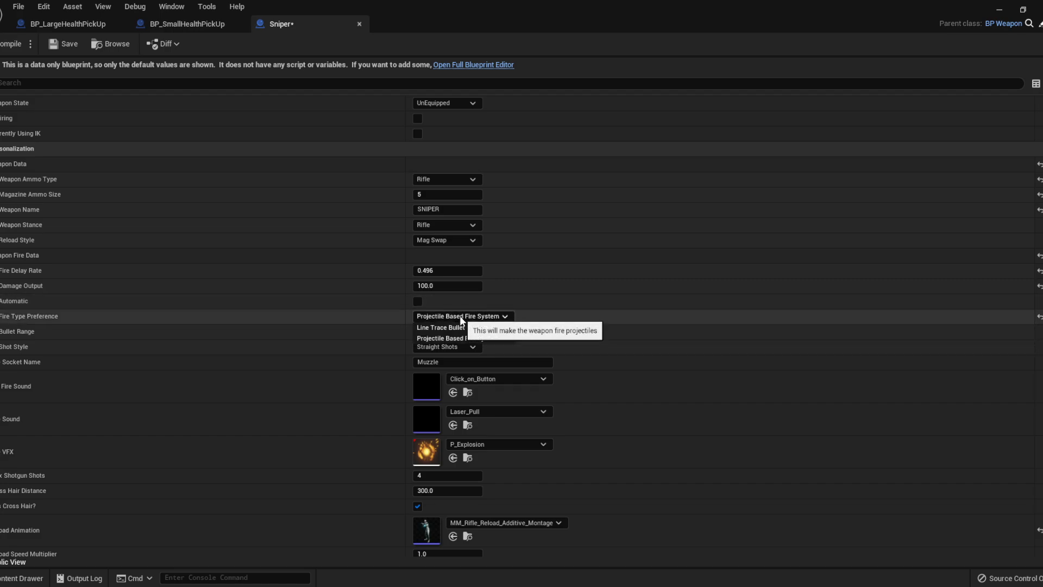
{"action": "left_click", "coordinate": [459, 319]}
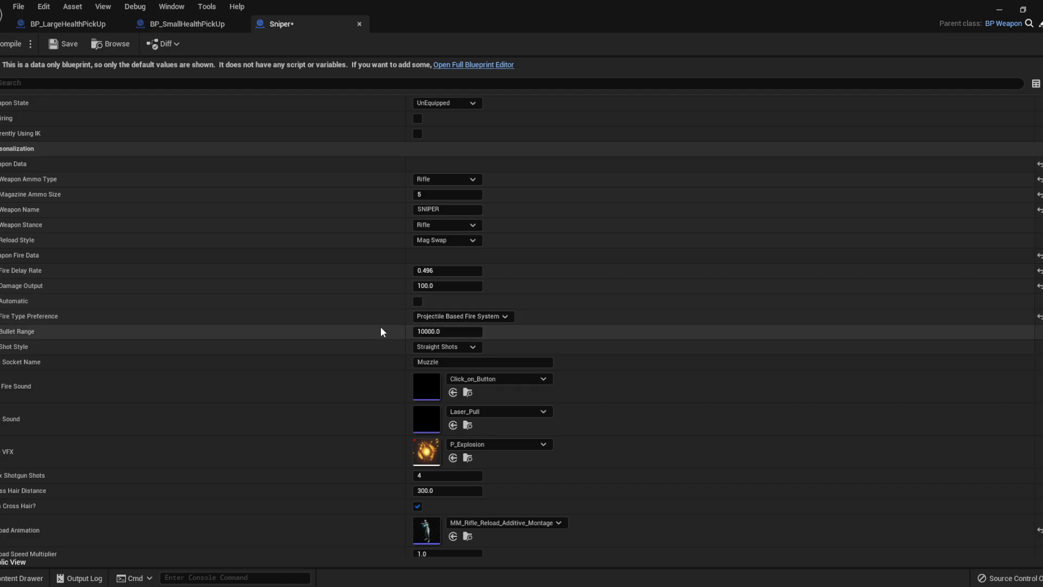
{"action": "left_click", "coordinate": [442, 345]}
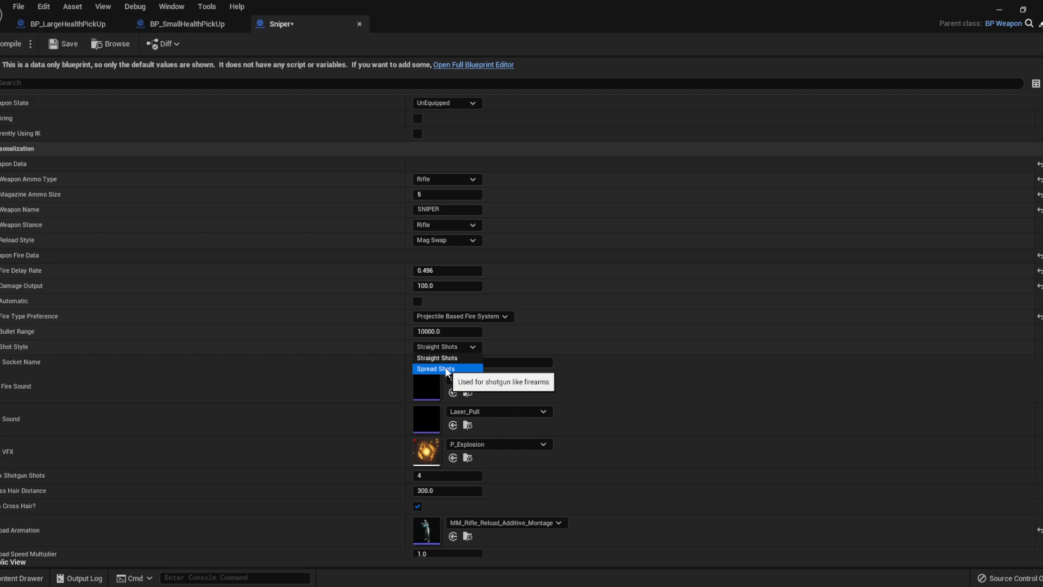
{"action": "left_click", "coordinate": [410, 346]}
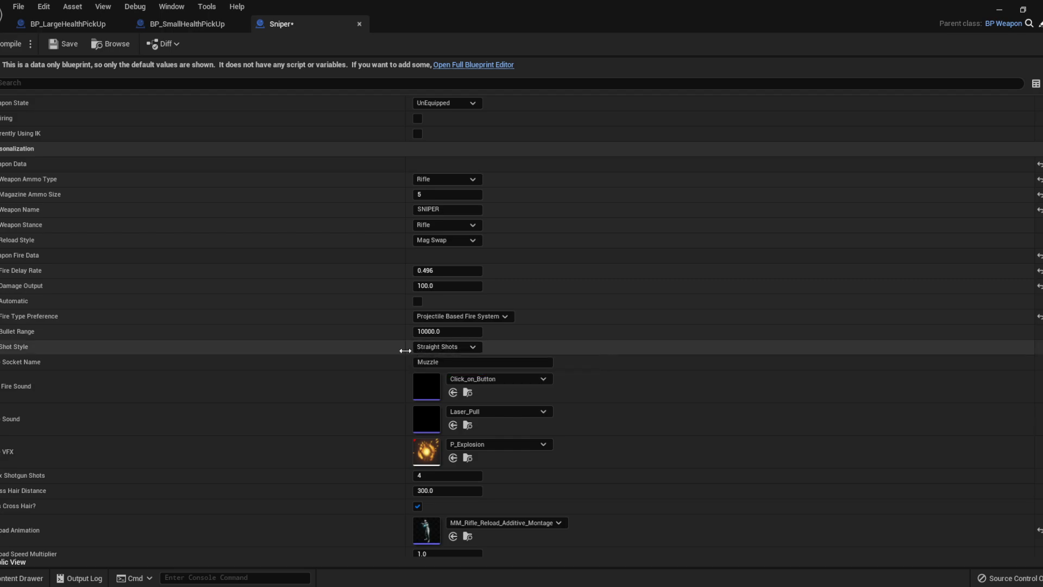
{"action": "left_click", "coordinate": [452, 364]}
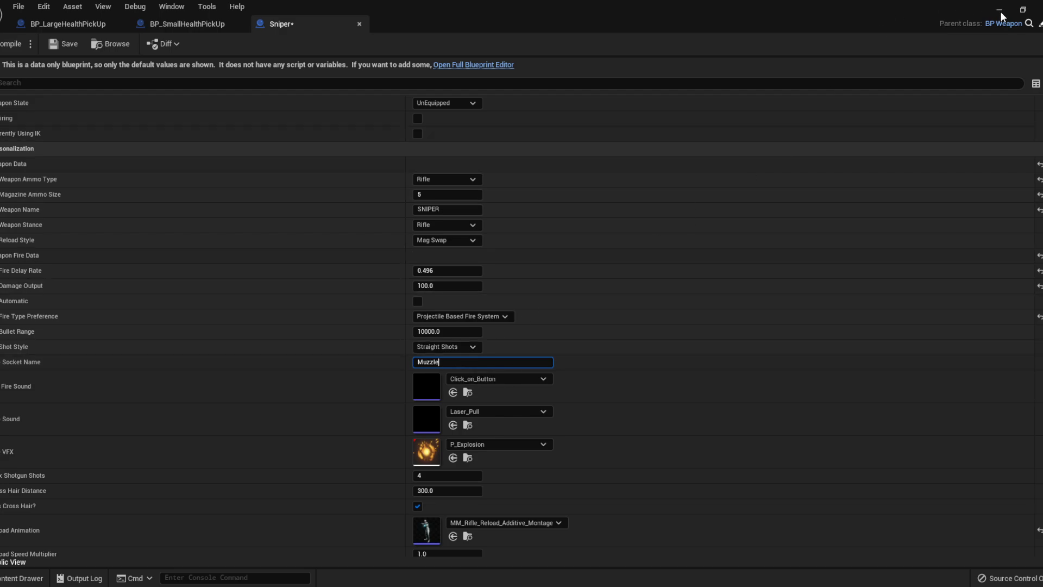
{"action": "scroll", "coordinate": [417, 209], "scroll_direction": "up", "scroll_amount": 3}
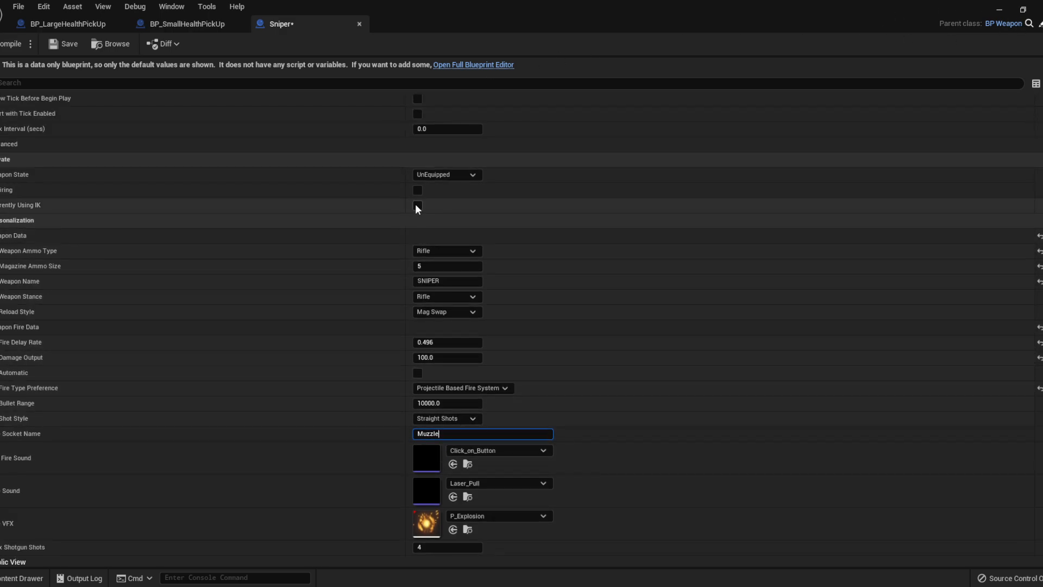
{"action": "scroll", "coordinate": [416, 216], "scroll_direction": "down", "scroll_amount": 4}
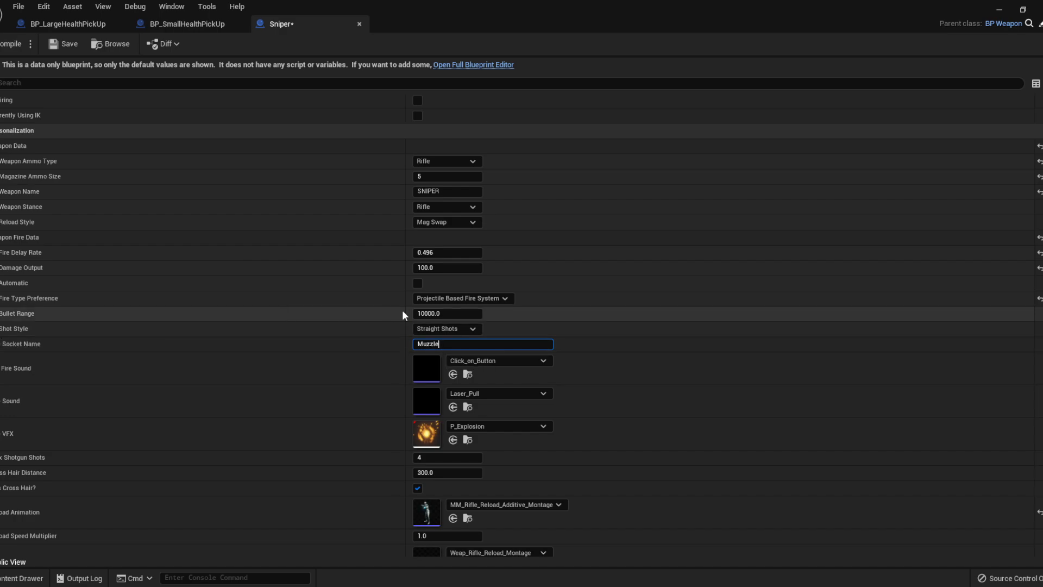
Reopen the Sniper blueprint and switch it to the full Blueprint Editor
{"action": "left_click", "coordinate": [1000, 10]}
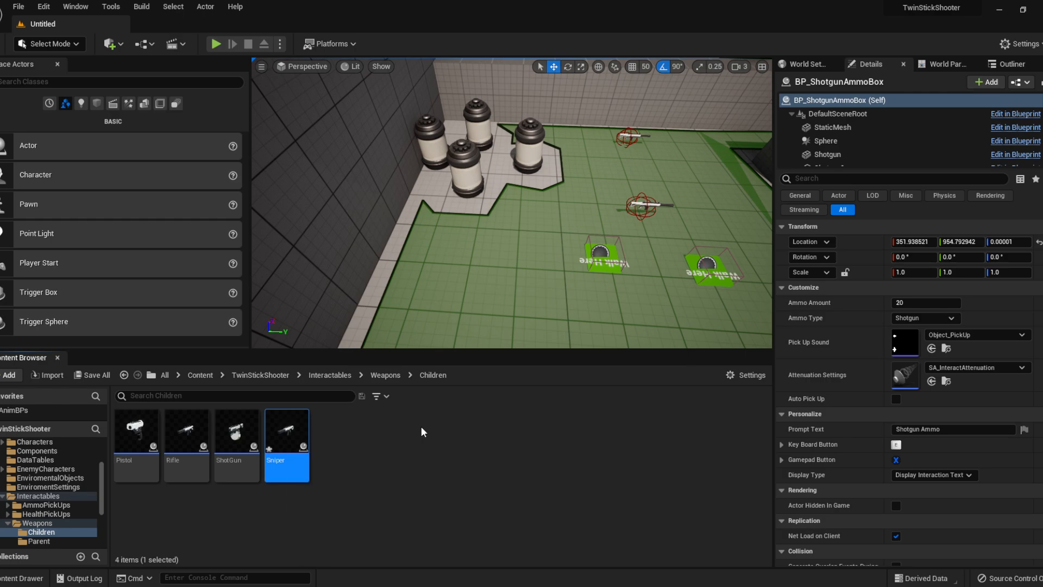
{"action": "double_click", "coordinate": [279, 443]}
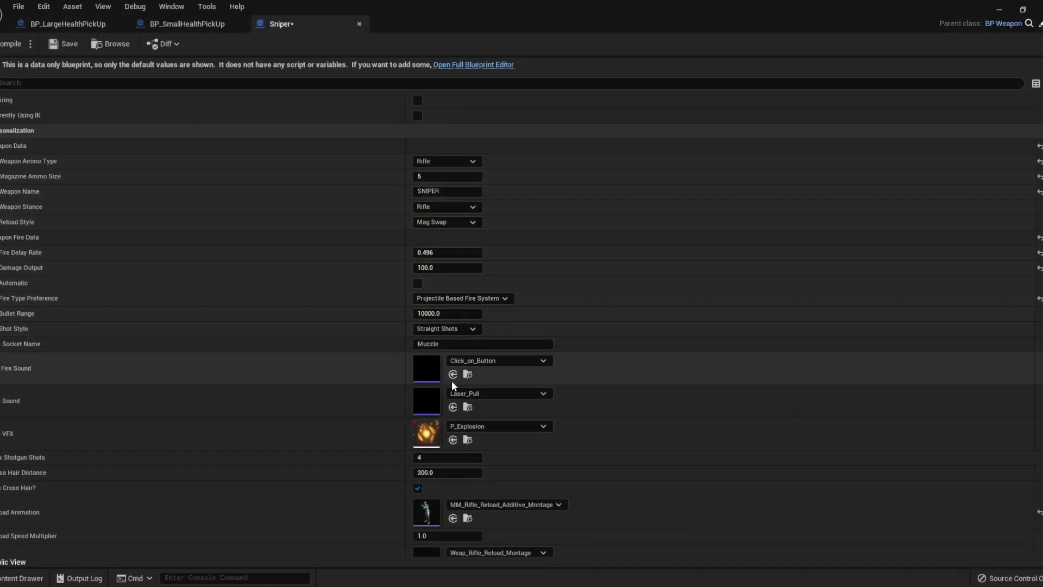
{"action": "scroll", "coordinate": [356, 413], "scroll_direction": "down", "scroll_amount": 3}
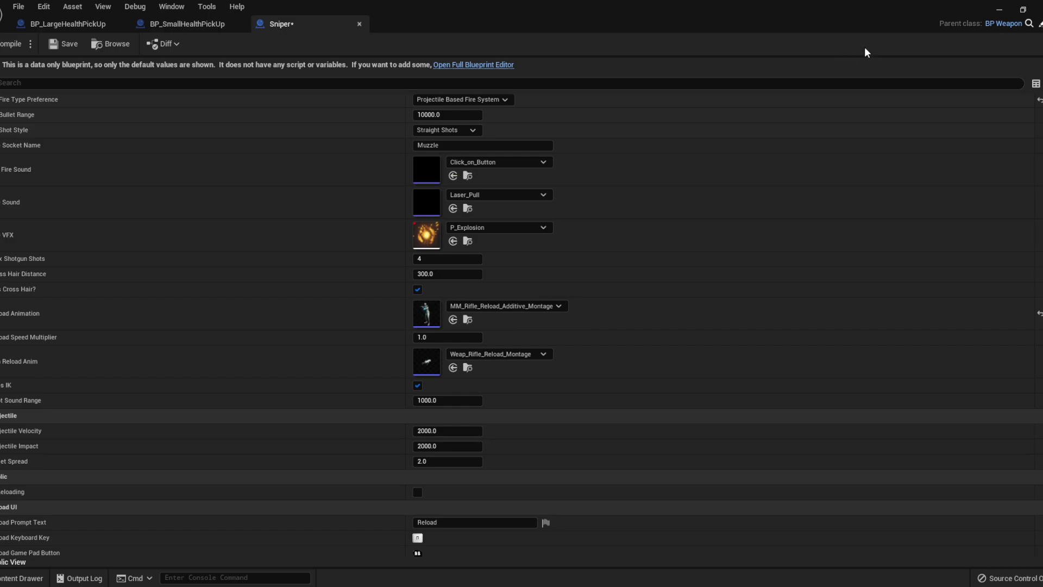
{"action": "scroll", "coordinate": [490, 109], "scroll_direction": "up", "scroll_amount": 2}
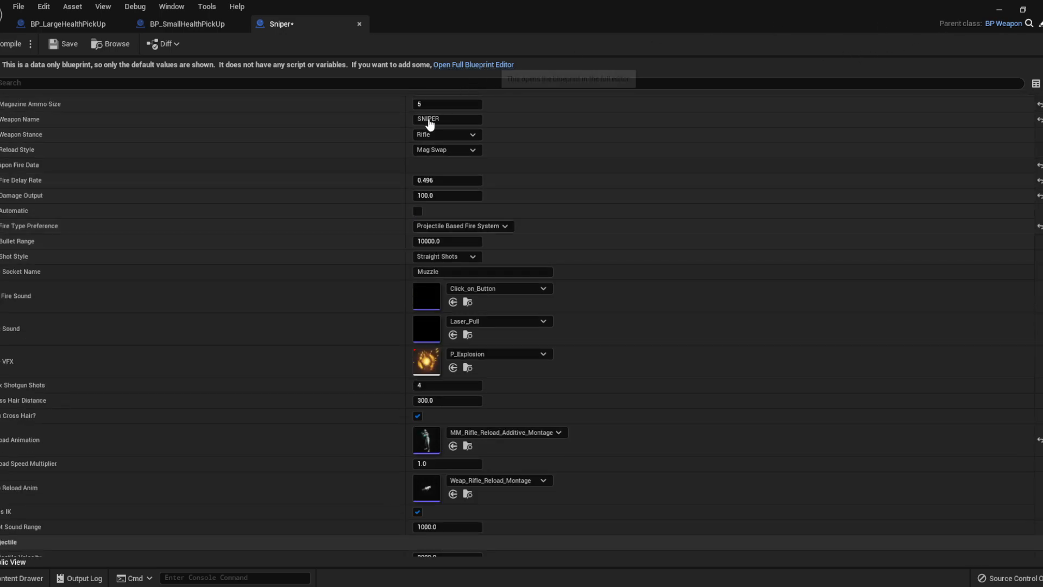
{"action": "left_click", "coordinate": [467, 65]}
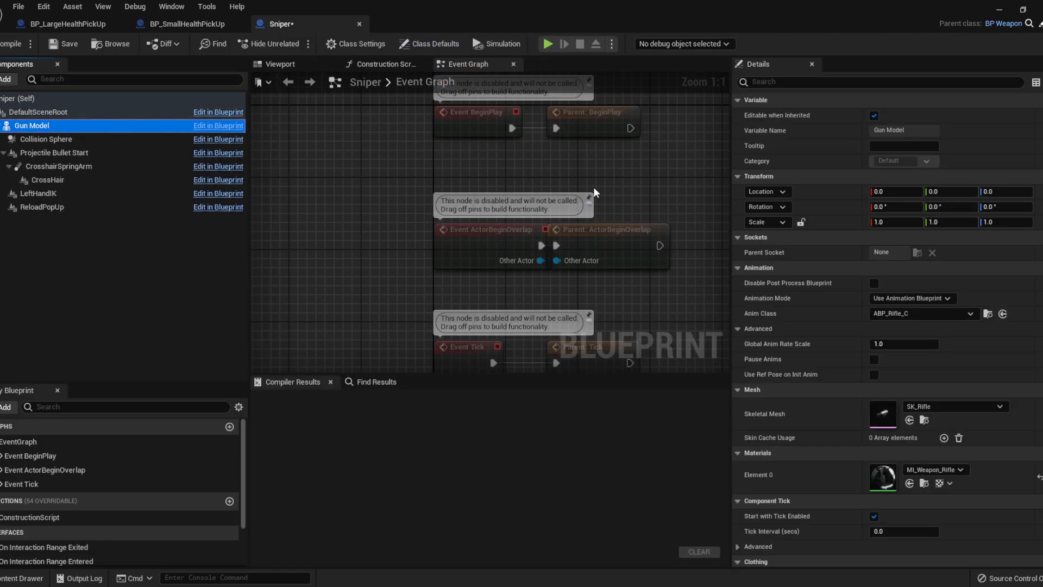
Open the Gun Model's SK_Rifle skeletal mesh and view the rifle from its side
{"action": "left_click", "coordinate": [999, 10]}
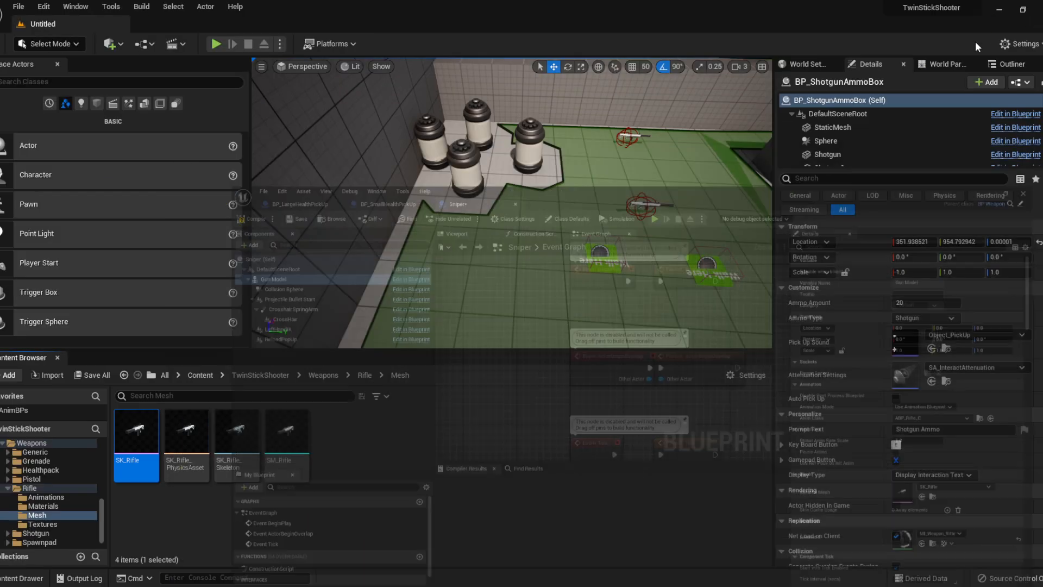
{"action": "double_click", "coordinate": [147, 442]}
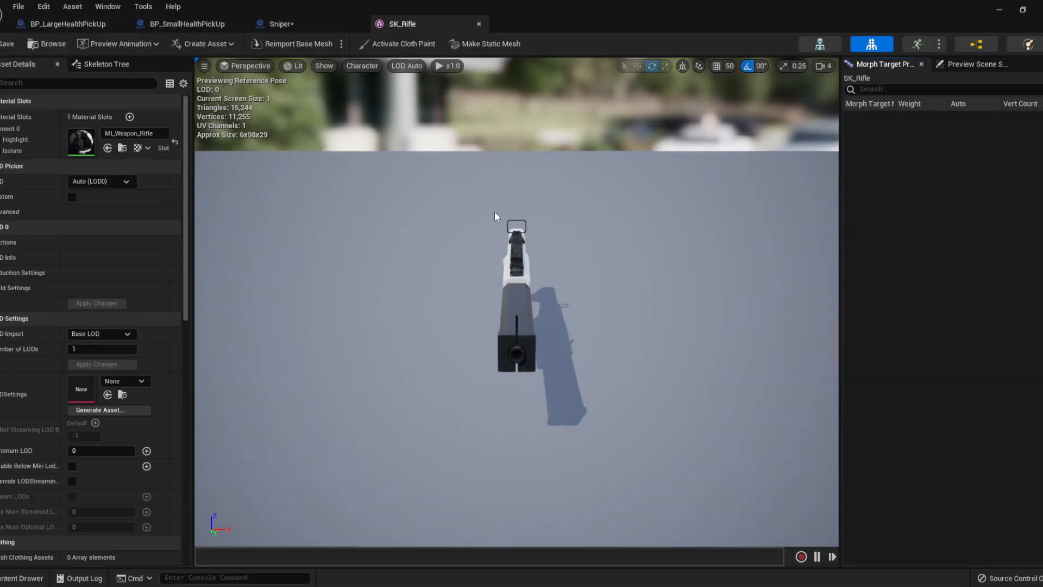
{"action": "right_click_drag", "start_coordinate": [531, 187], "coordinate": [351, 234]}
{"action": "key", "text": "d"}
{"action": "key", "text": "w"}
{"action": "key", "text": "e"}
{"action": "key", "text": "q"}
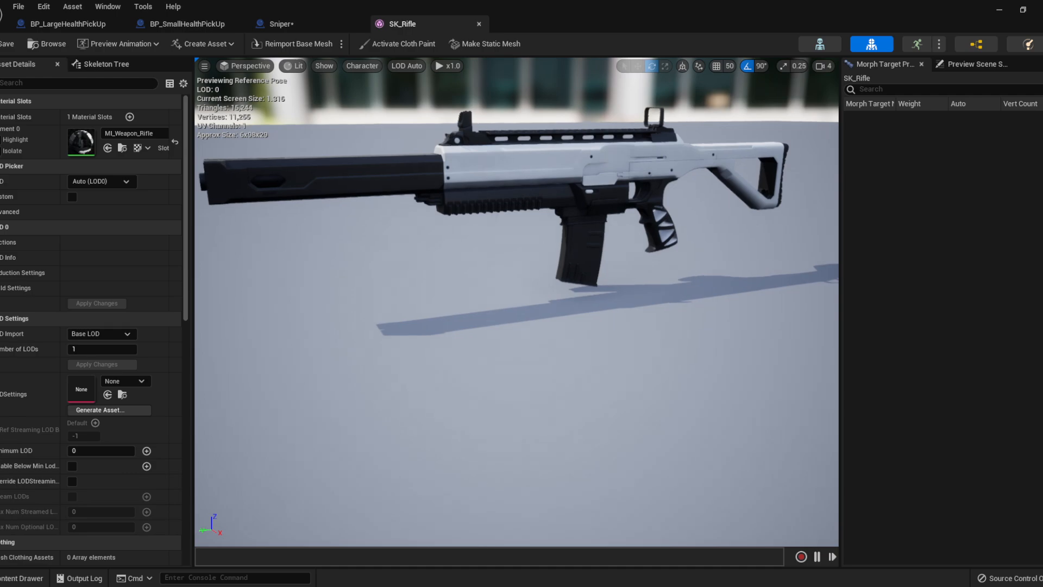
Locate the Muzzle socket under the Barrel bone in the rifle's skeleton and focus the view on it
{"action": "left_click", "coordinate": [108, 66]}
{"action": "left_click", "coordinate": [24, 137]}
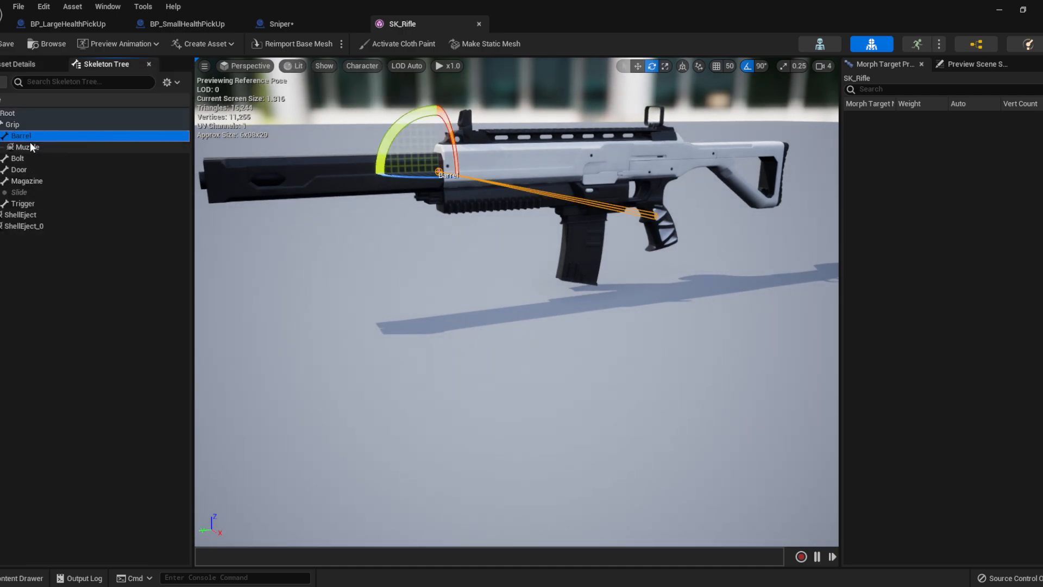
{"action": "left_click", "coordinate": [30, 145]}
{"action": "key", "text": "f"}
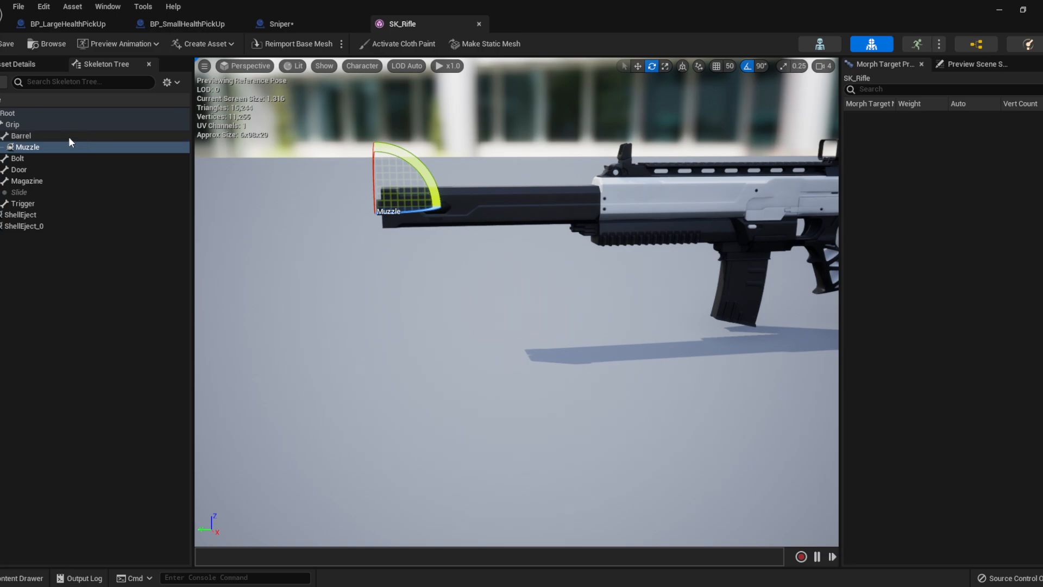
Add a new socket to the Barrel bone of the rifle skeleton and select it
{"action": "left_click", "coordinate": [65, 136]}
{"action": "right_click", "coordinate": [65, 136]}
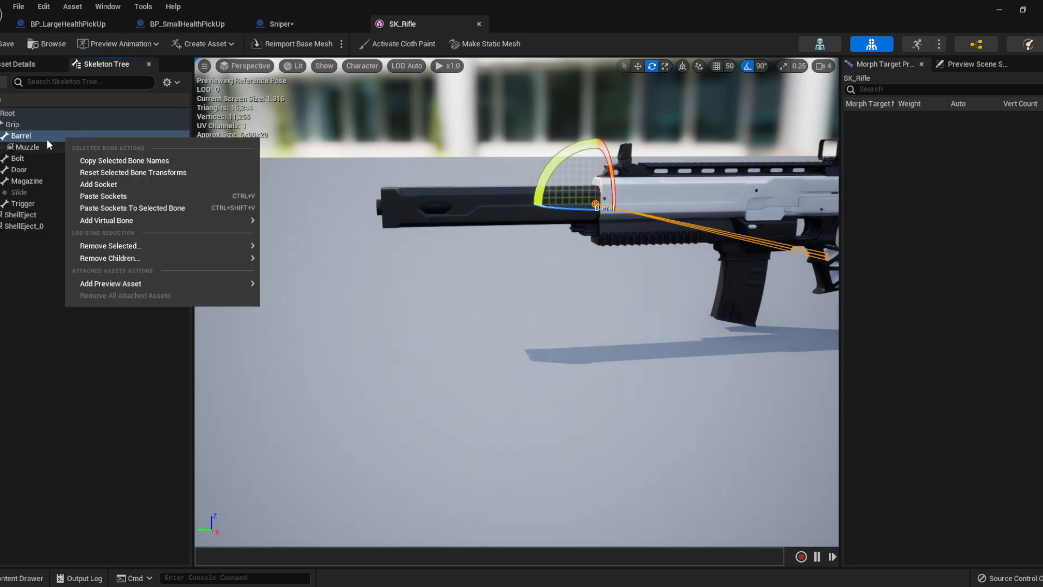
{"action": "left_click", "coordinate": [95, 185]}
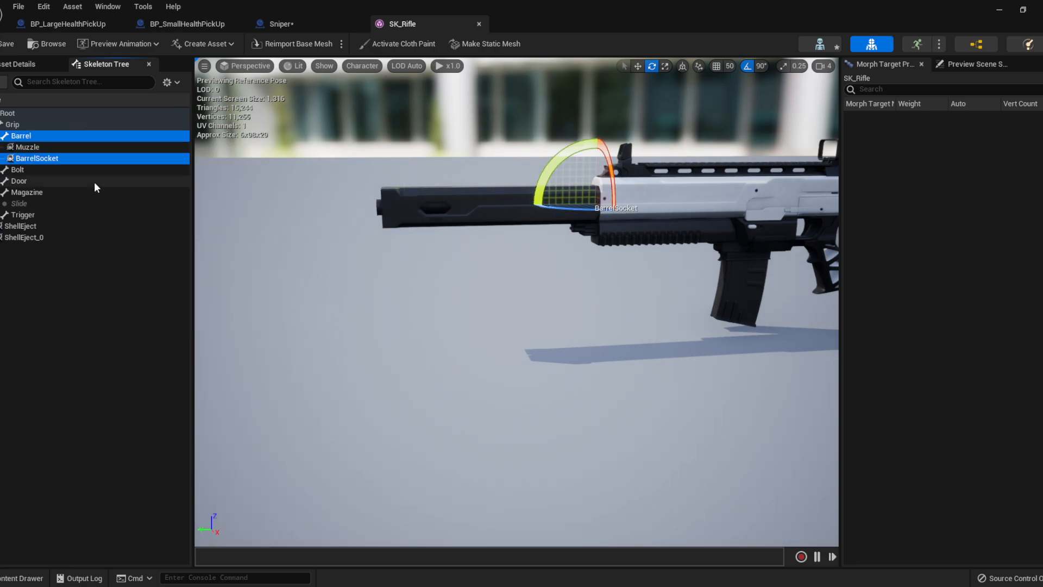
{"action": "left_click", "coordinate": [49, 171]}
{"action": "left_click", "coordinate": [50, 159]}
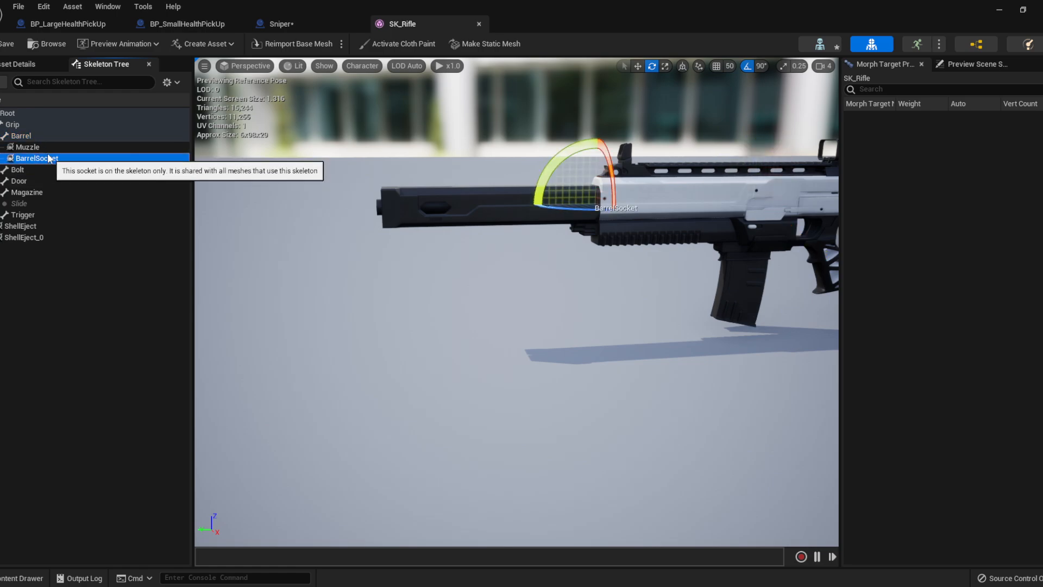
Move the new Barrel socket along the barrel to just in front of the muzzle tip
{"action": "left_click", "coordinate": [45, 146]}
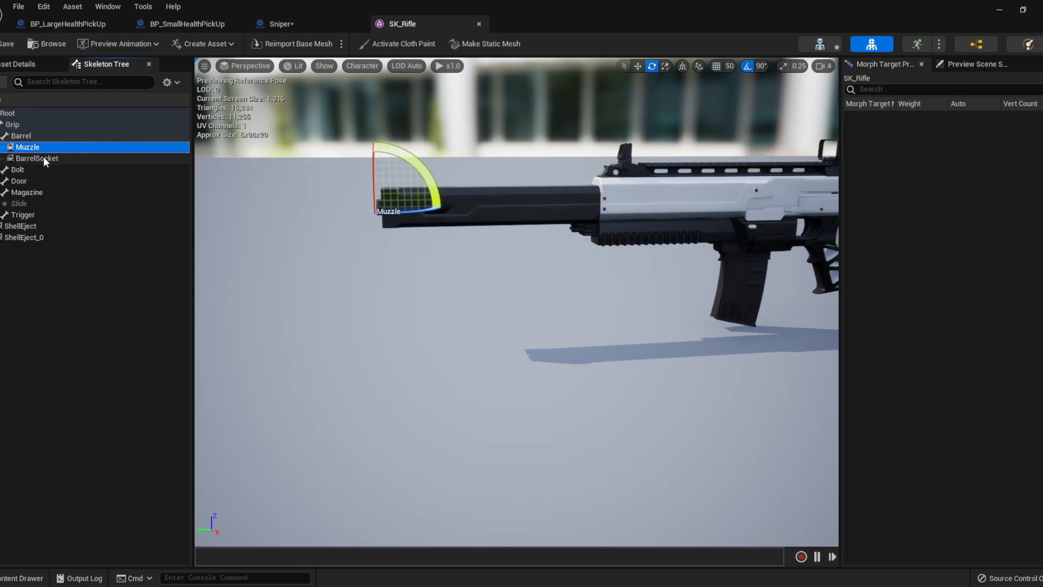
{"action": "left_click", "coordinate": [44, 156]}
{"action": "key", "text": "w"}
{"action": "left_click_drag", "start_coordinate": [555, 201], "coordinate": [316, 201]}
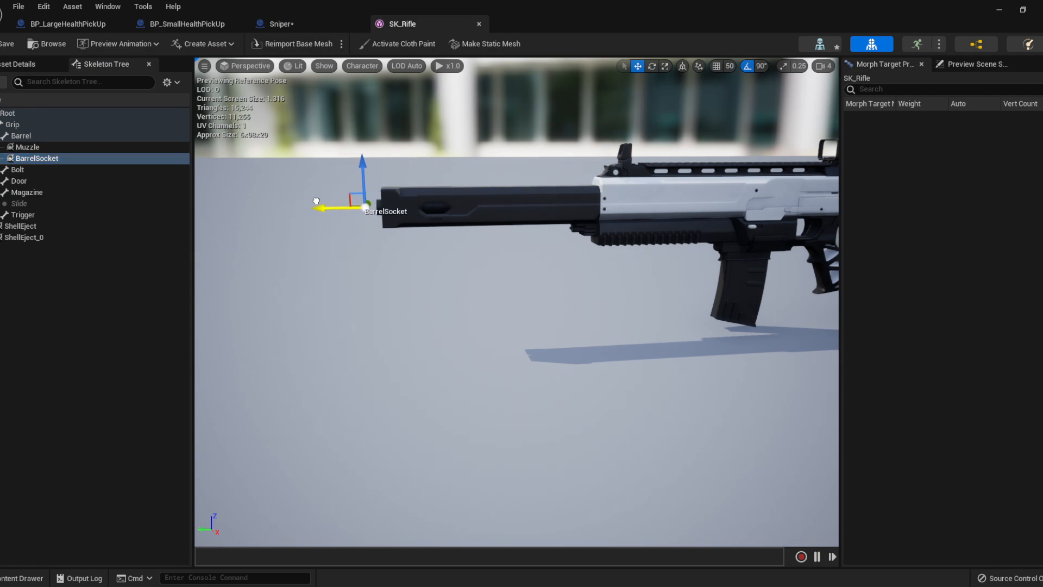
{"action": "left_click", "coordinate": [56, 147]}
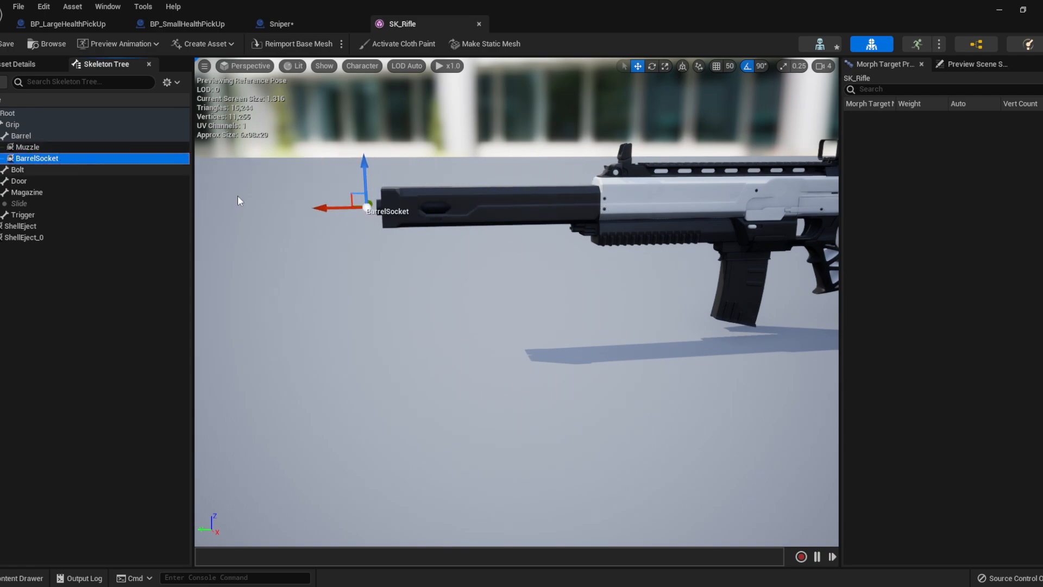
Compare the added socket with the Muzzle socket, delete the added one, and save the rifle mesh
{"action": "left_click", "coordinate": [44, 148]}
{"action": "left_click", "coordinate": [47, 159]}
{"action": "left_click", "coordinate": [44, 147]}
{"action": "left_click", "coordinate": [46, 161]}
{"action": "key", "text": "Delete"}
{"action": "left_click", "coordinate": [67, 157]}
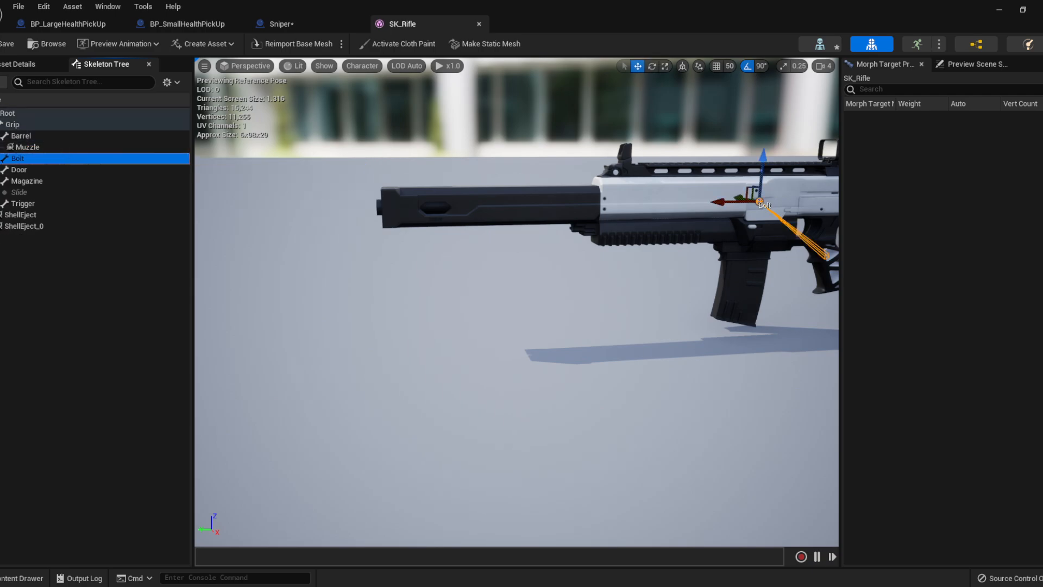
{"action": "left_click", "coordinate": [8, 44]}
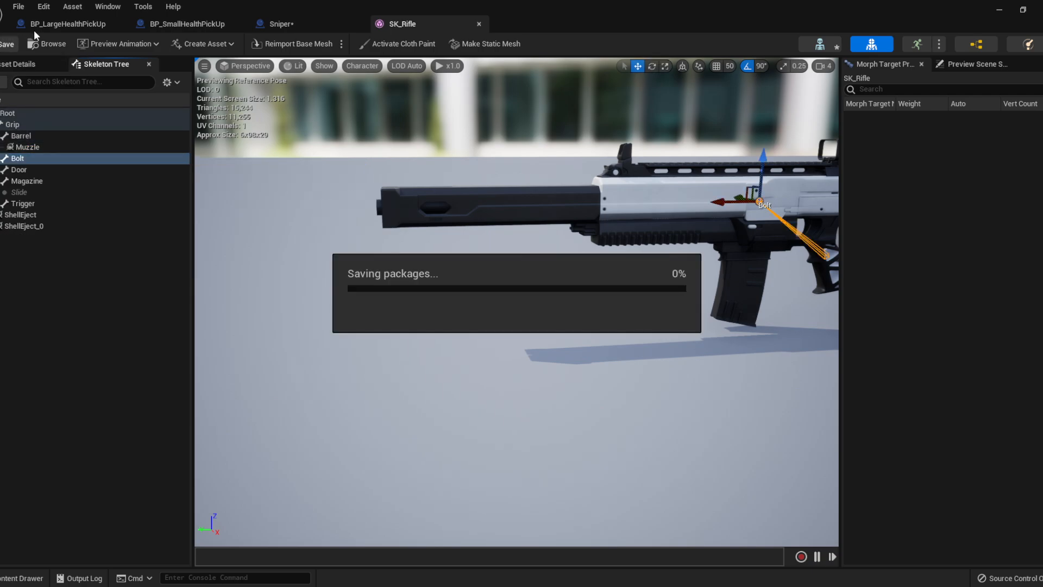
Return to the Sniper's class defaults and check its Fire Socket Name
{"action": "left_click", "coordinate": [304, 25]}
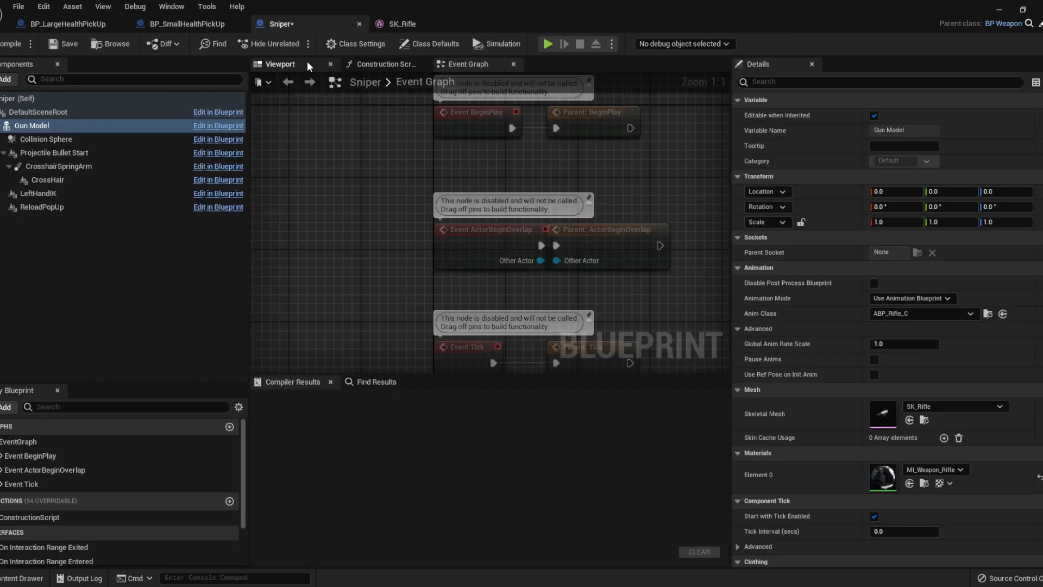
{"action": "scroll", "coordinate": [850, 336], "scroll_direction": "down", "scroll_amount": 10}
{"action": "scroll", "coordinate": [850, 336], "scroll_direction": "down", "scroll_amount": 5}
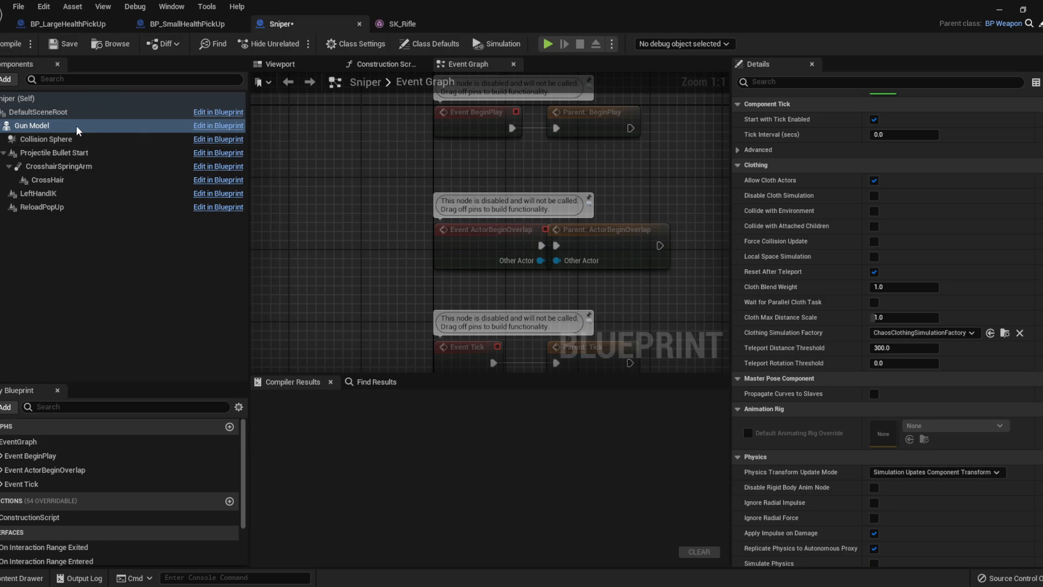
{"action": "left_click", "coordinate": [32, 98]}
{"action": "scroll", "coordinate": [804, 252], "scroll_direction": "up", "scroll_amount": 6}
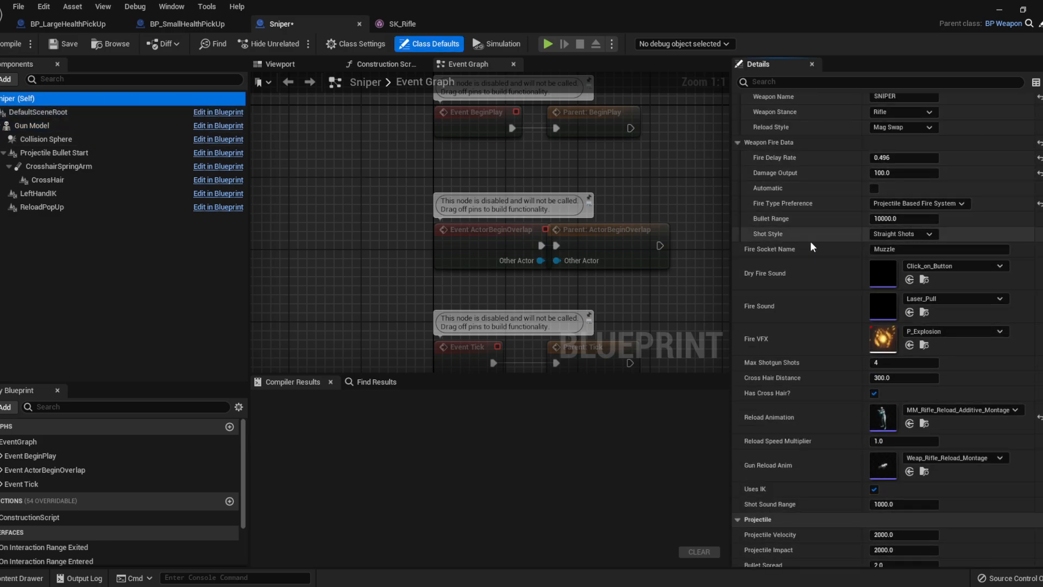
{"action": "left_click", "coordinate": [873, 249]}
{"action": "left_click", "coordinate": [906, 249]}
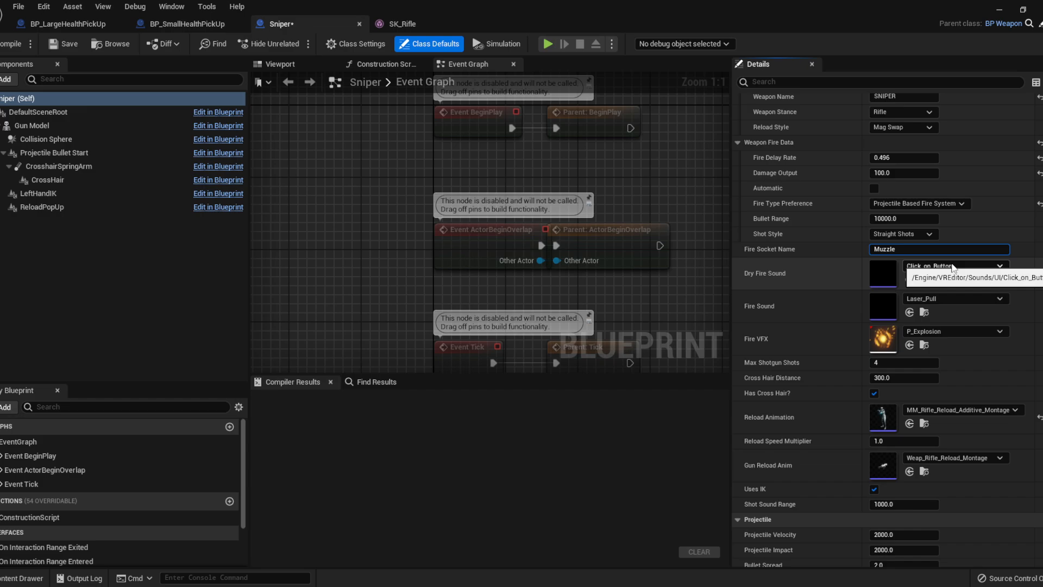
Review the particle systems available for the Sniper's Fire VFX
{"action": "left_click", "coordinate": [918, 332]}
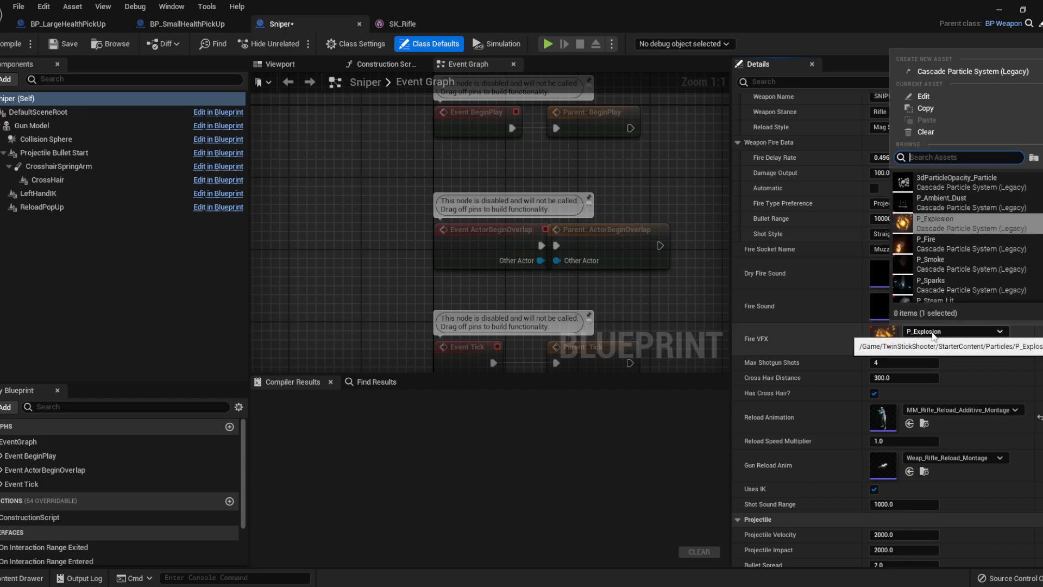
{"action": "left_click", "coordinate": [932, 333]}
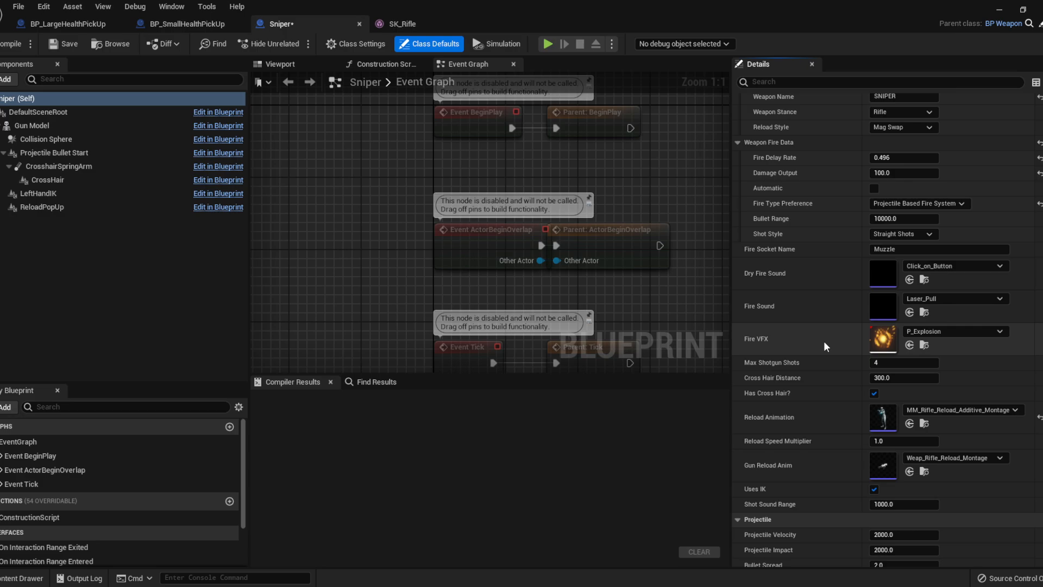
{"action": "scroll", "coordinate": [790, 353], "scroll_direction": "down", "scroll_amount": 1}
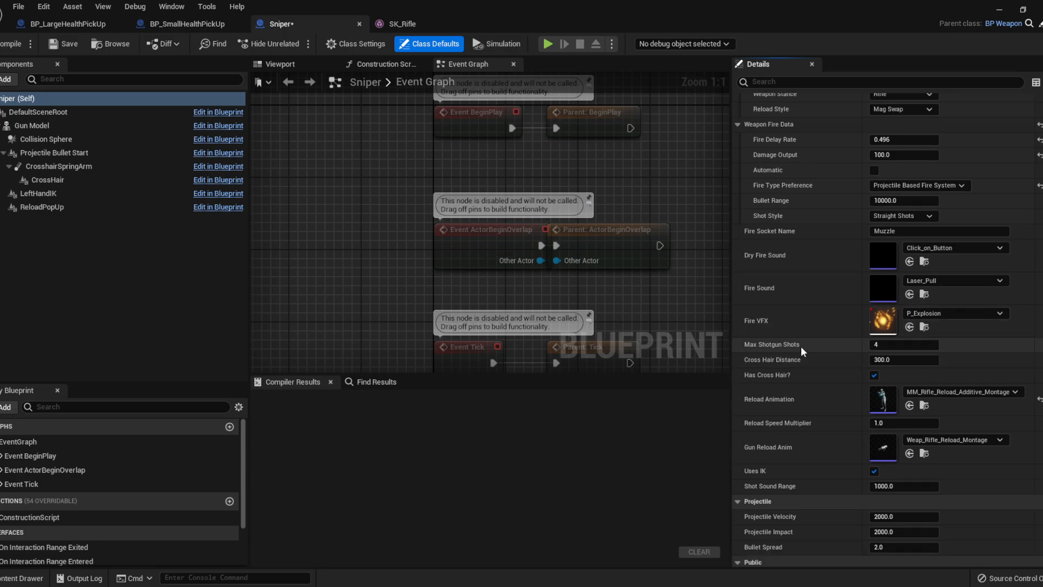
Try Spread Shots as the Sniper's Shot Style and restore Straight Shots
{"action": "left_click", "coordinate": [895, 218]}
{"action": "left_click", "coordinate": [895, 237]}
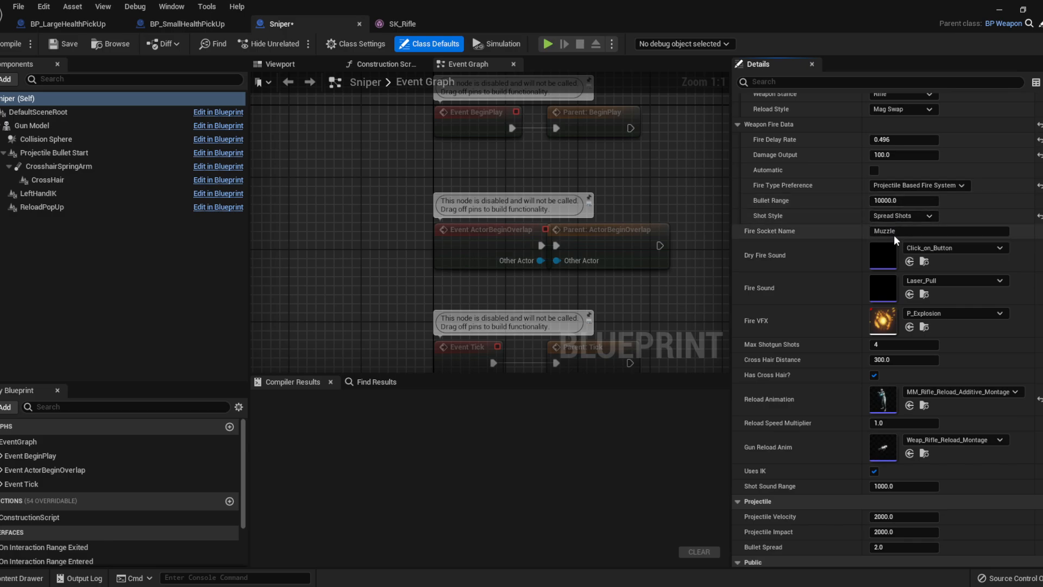
{"action": "left_click", "coordinate": [895, 219]}
{"action": "left_click", "coordinate": [898, 228]}
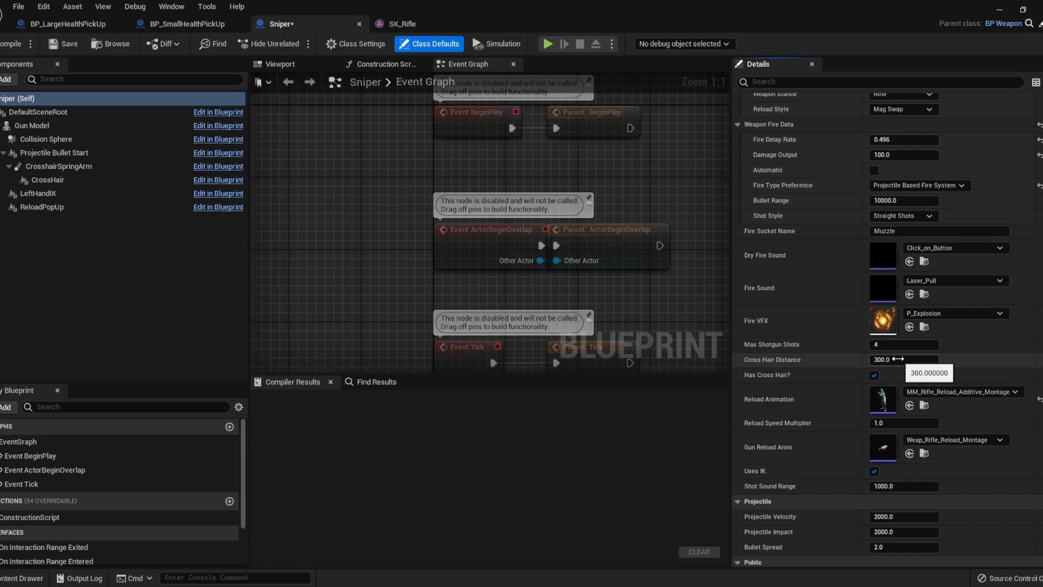
Set the Sniper's Cross Hair Distance to 500
{"action": "left_click", "coordinate": [899, 360]}
{"action": "key", "text": "BackSpace"}
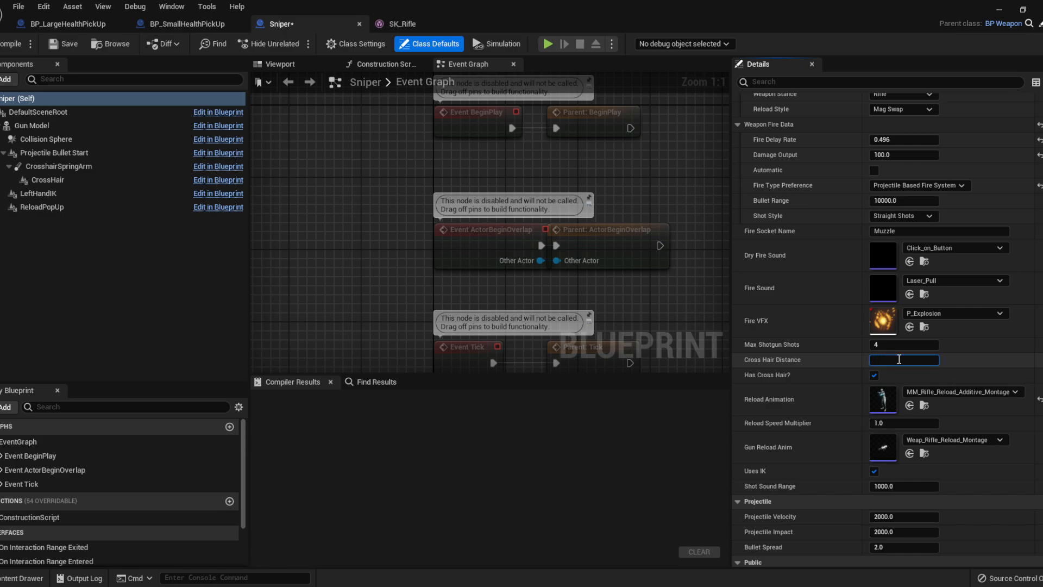
{"action": "type", "text": "500"}
{"action": "key", "text": "Return"}
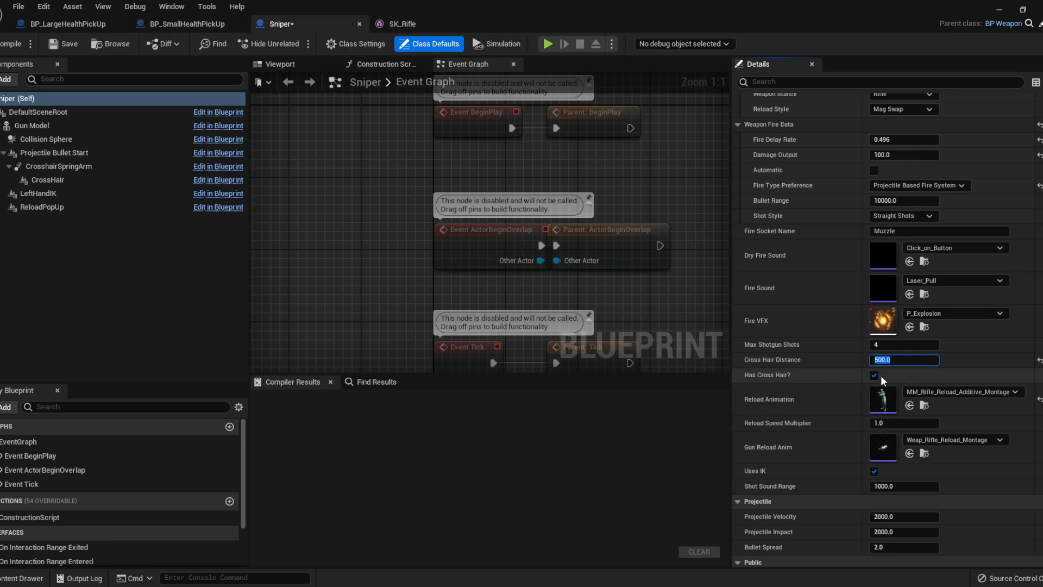
{"action": "left_click", "coordinate": [947, 359]}
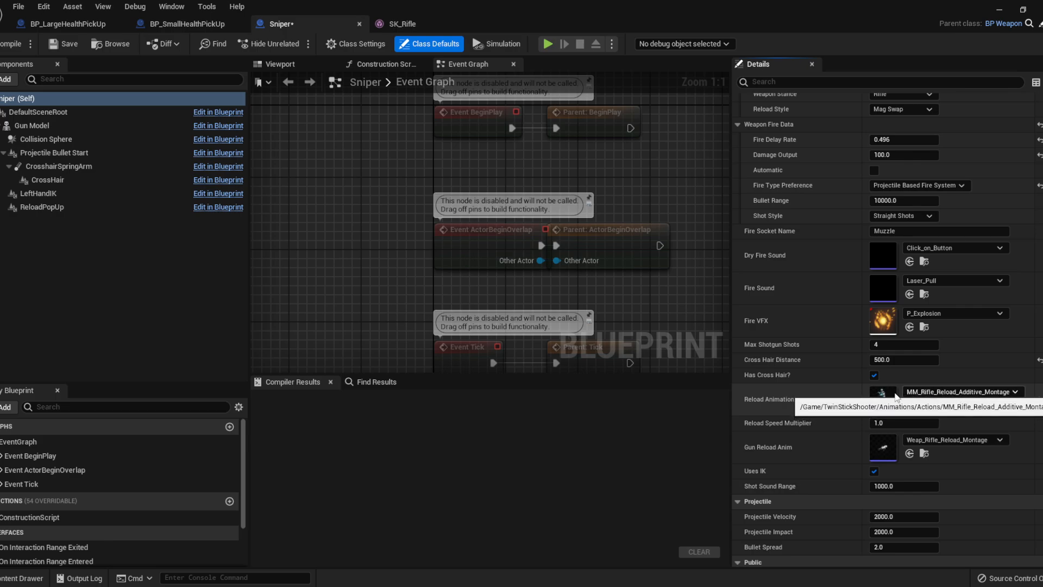
Preview the character's MM_Rifle_Reload_Additive_Montage assigned as Reload Animation, and return to the Sniper blueprint
{"action": "left_click", "coordinate": [924, 406]}
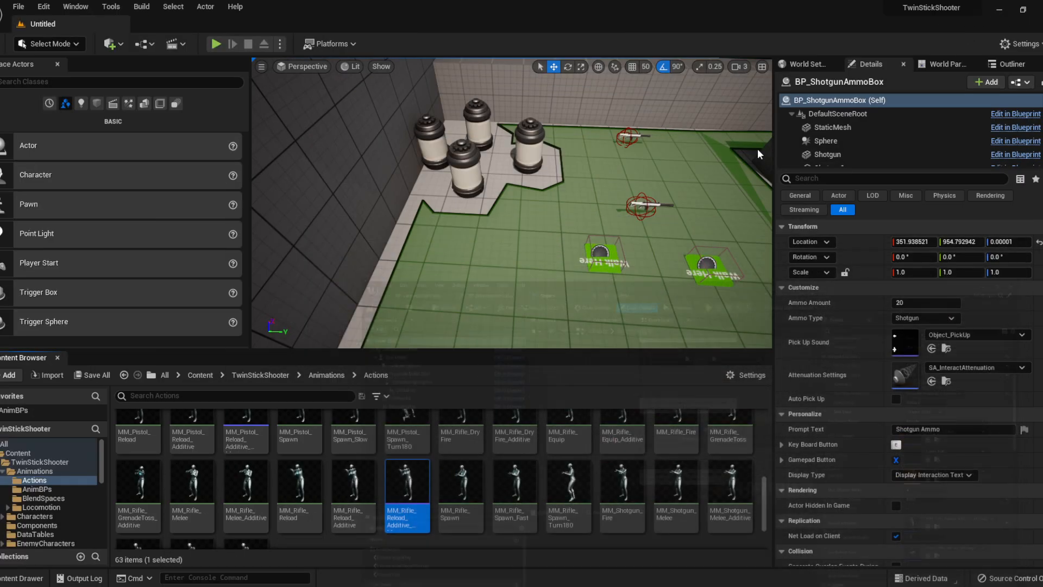
{"action": "double_click", "coordinate": [413, 495]}
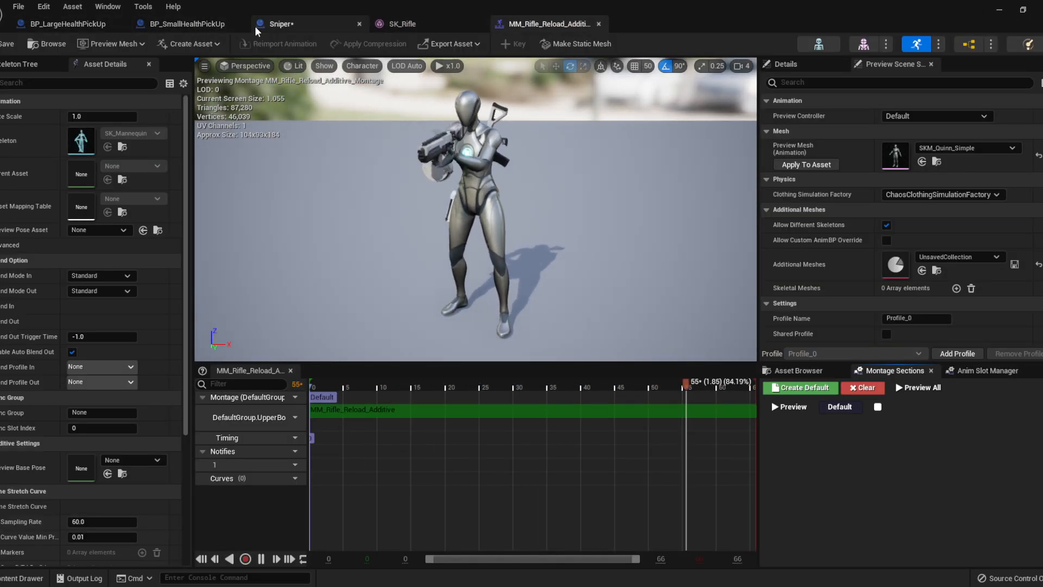
{"action": "left_click", "coordinate": [278, 24]}
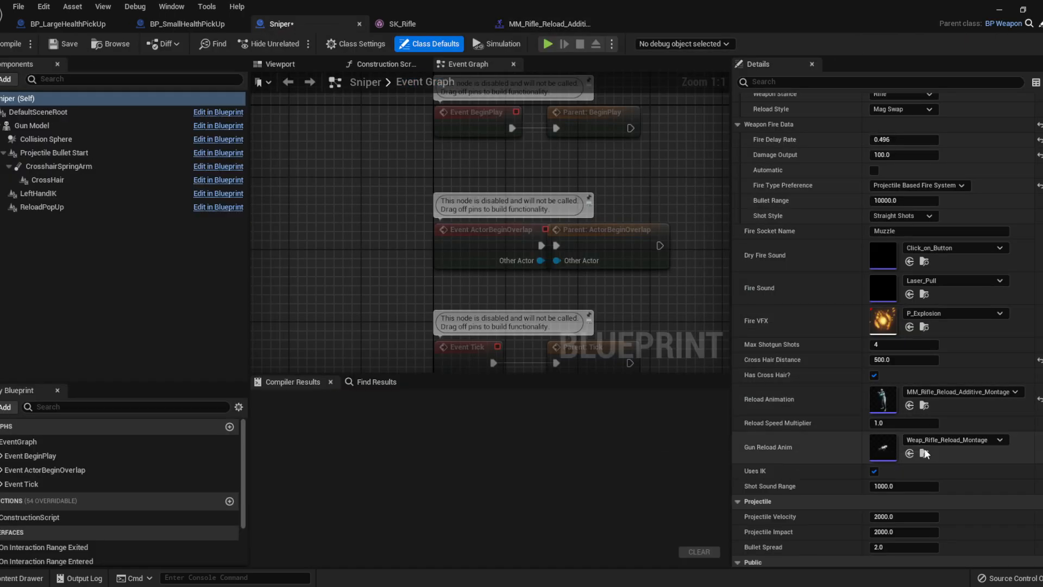
Open the Weap_Rifle_Reload_Montage used as Gun Reload Anim and preview it on the rifle from an angled view
{"action": "left_click", "coordinate": [999, 11]}
{"action": "double_click", "coordinate": [253, 426]}
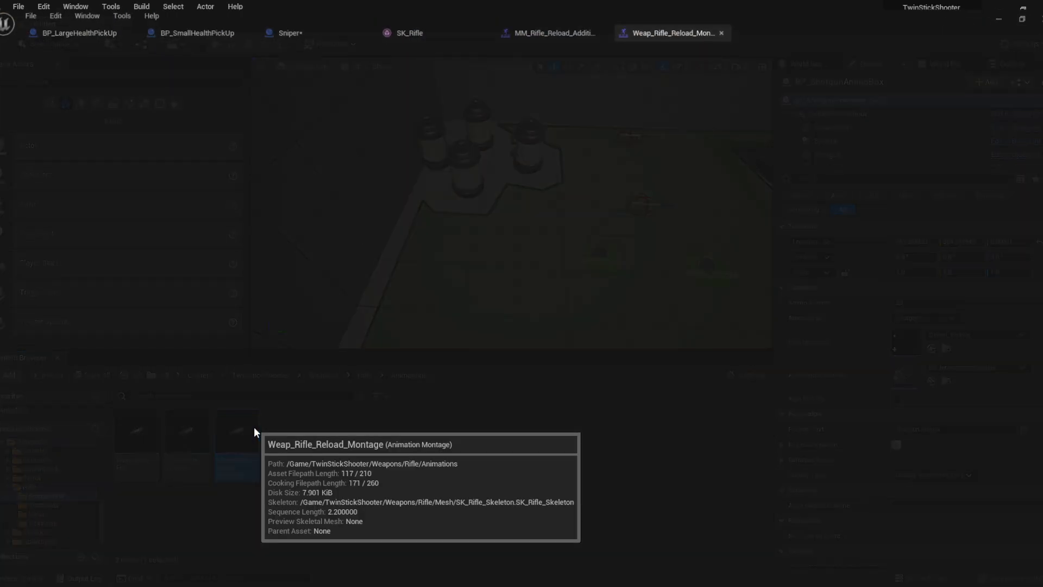
{"action": "key", "text": "d"}
{"action": "right_click_drag", "start_coordinate": [581, 168], "coordinate": [502, 140]}
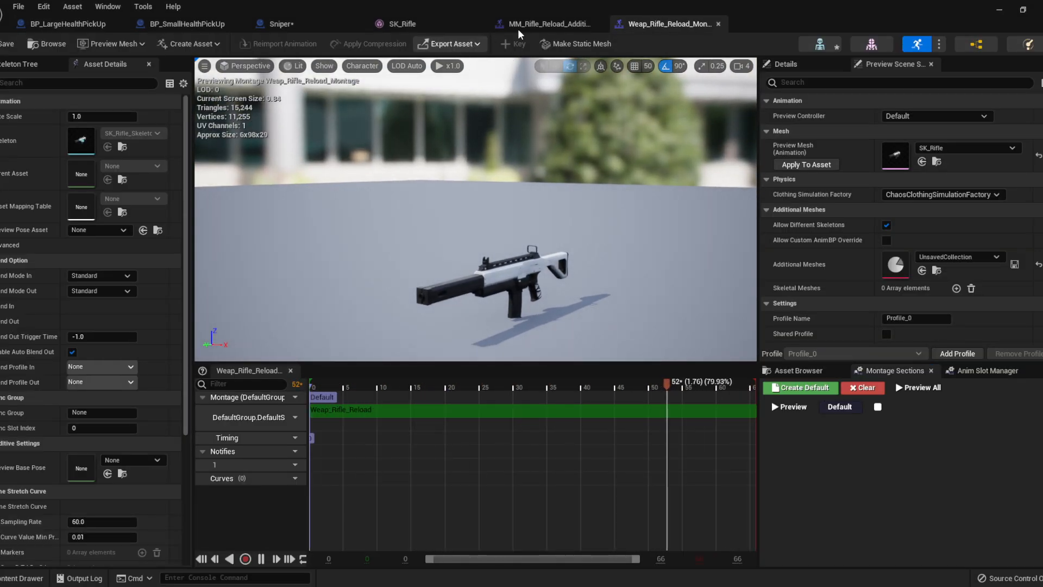
Return to the Sniper blueprint, shift the Event ActorBeginOverlap node slightly away from its parent call, and reselect the Sniper root
{"action": "left_click", "coordinate": [566, 24]}
{"action": "left_click", "coordinate": [402, 24]}
{"action": "left_click", "coordinate": [282, 24]}
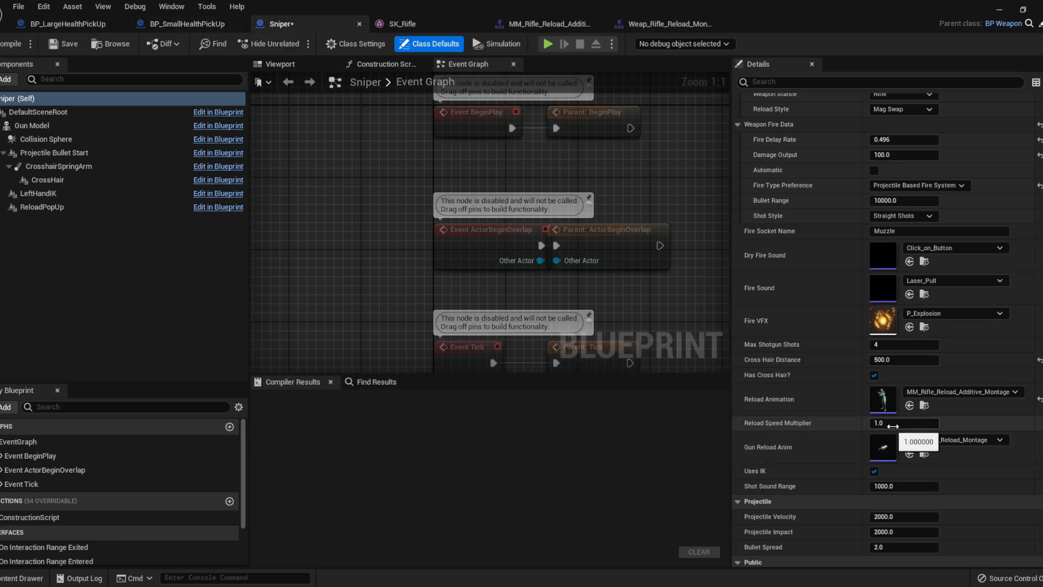
{"action": "left_click", "coordinate": [898, 423]}
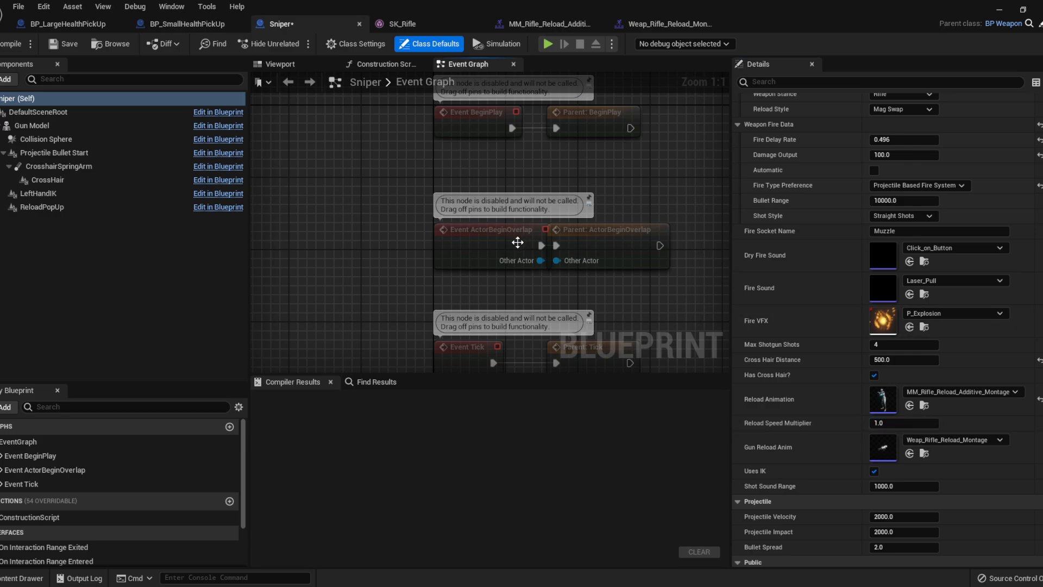
{"action": "left_click_drag", "start_coordinate": [517, 242], "coordinate": [486, 242]}
{"action": "left_click", "coordinate": [630, 234]}
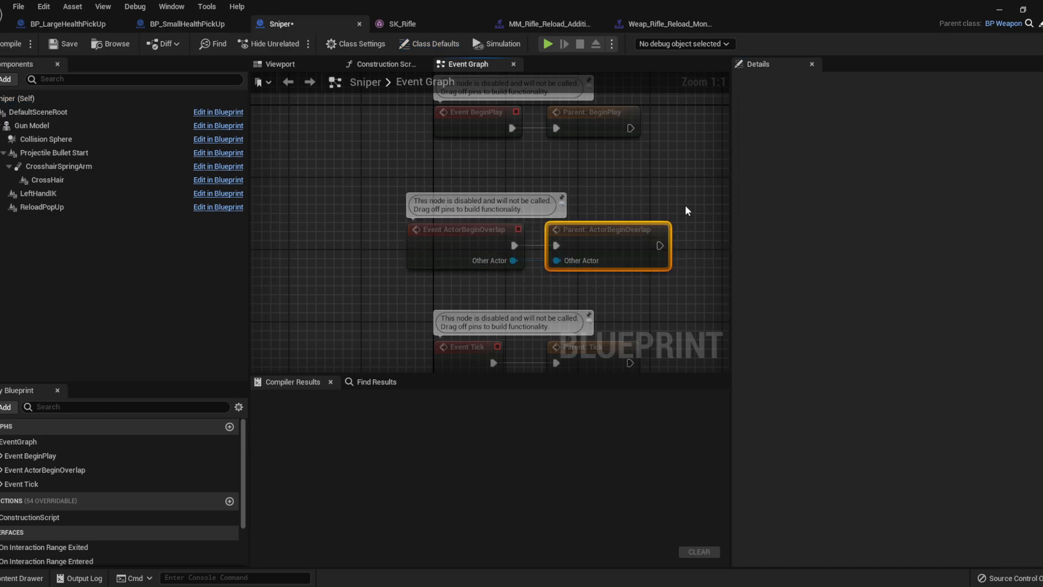
{"action": "left_click", "coordinate": [61, 97]}
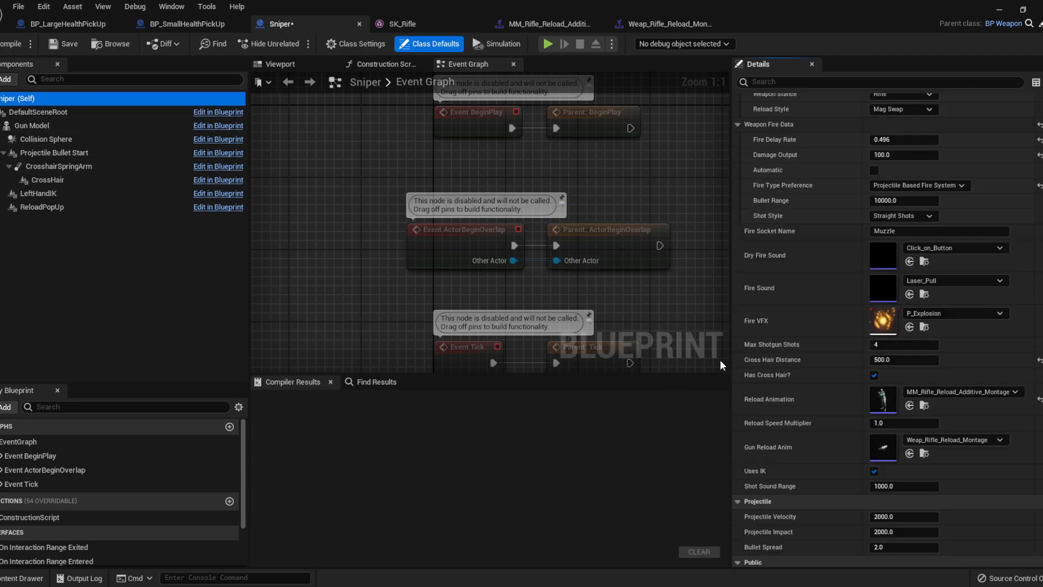
Try a Reload Speed Multiplier of 1.385336 on the Sniper, restore it to 1.0 and compile the blueprint
{"action": "left_click", "coordinate": [890, 423]}
{"action": "left_click_drag", "start_coordinate": [890, 422], "coordinate": [912, 423]}
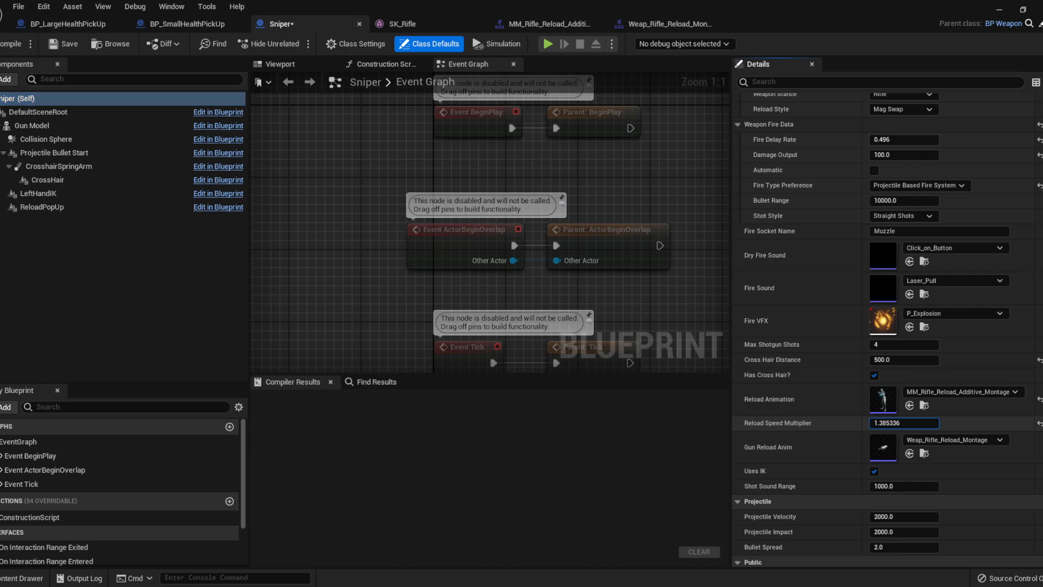
{"action": "left_click", "coordinate": [914, 422]}
{"action": "key", "text": "BackSpace"}
{"action": "left_click", "coordinate": [690, 282]}
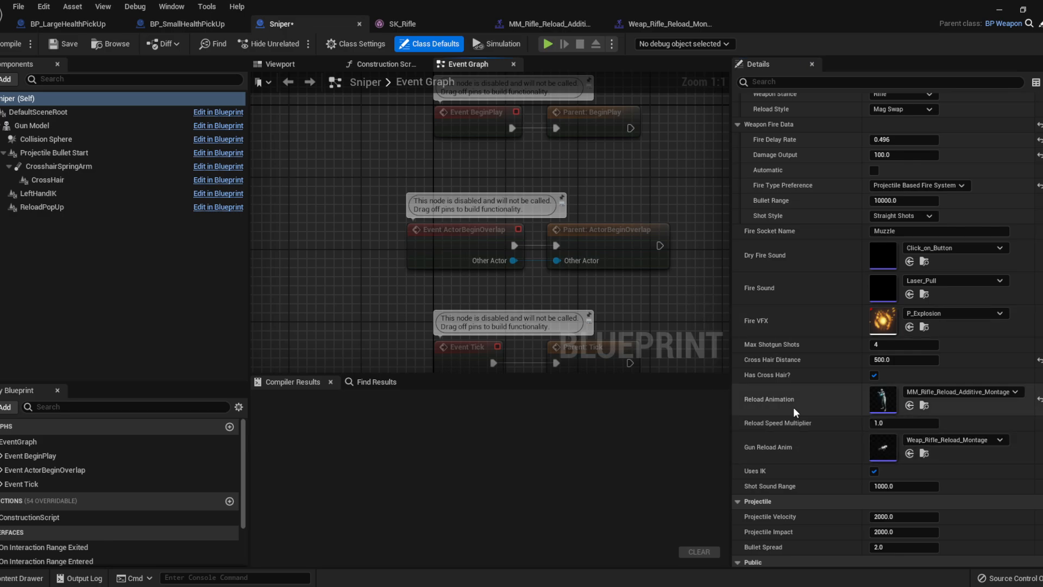
{"action": "left_click", "coordinate": [9, 46]}
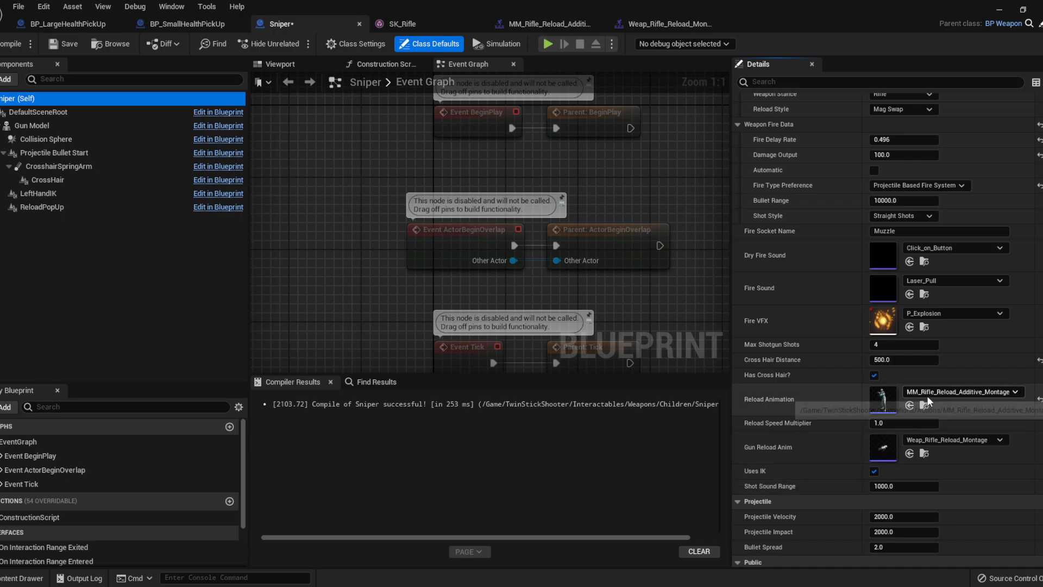
Review the Sniper's weapon and fire settings and inspect its rifle model from the side
{"action": "scroll", "coordinate": [826, 292], "scroll_direction": "up", "scroll_amount": 2}
{"action": "scroll", "coordinate": [824, 289], "scroll_direction": "up", "scroll_amount": 3}
{"action": "scroll", "coordinate": [824, 289], "scroll_direction": "down", "scroll_amount": 5}
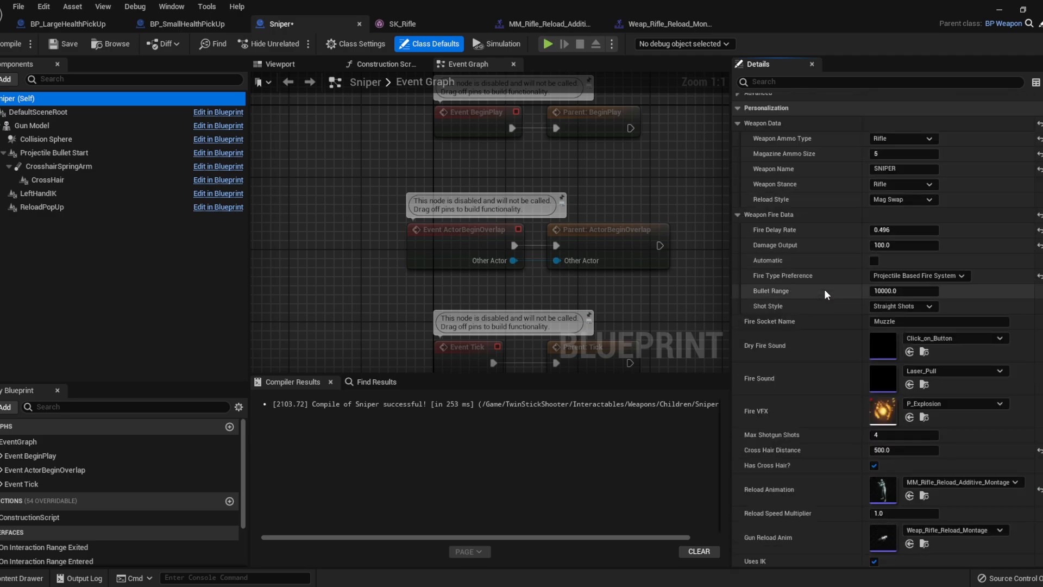
{"action": "left_click", "coordinate": [295, 67]}
{"action": "key", "text": "w"}
{"action": "mouse_move", "coordinate": [488, 150]}
{"action": "right_mouse_down"}
{"action": "mouse_move", "coordinate": [467, 140]}
{"action": "mouse_move", "coordinate": [538, 142]}
{"action": "mouse_move", "coordinate": [473, 136]}
{"action": "right_mouse_up"}
{"action": "key", "text": "s"}
{"action": "key", "text": "d"}
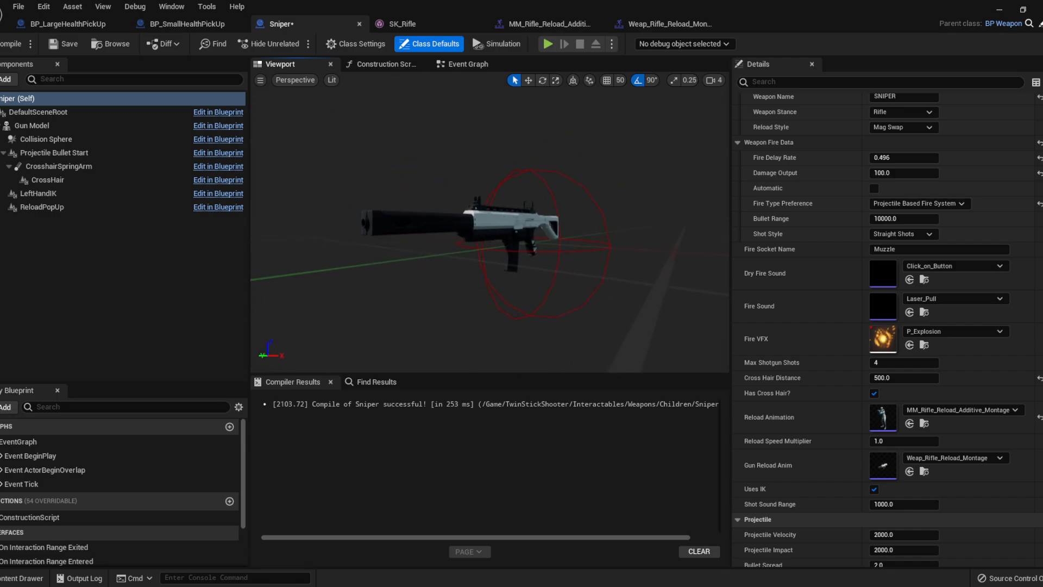
Turn off Uses IK for the Sniper and compile the blueprint
{"action": "left_click_drag", "start_coordinate": [801, 12], "coordinate": [316, 1]}
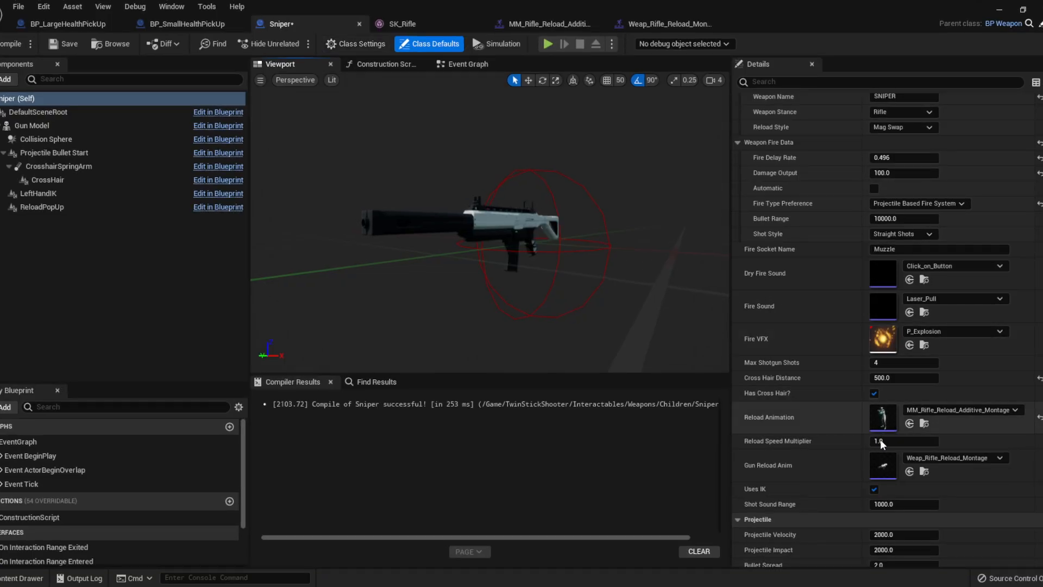
{"action": "left_click", "coordinate": [875, 489]}
{"action": "left_click", "coordinate": [9, 44]}
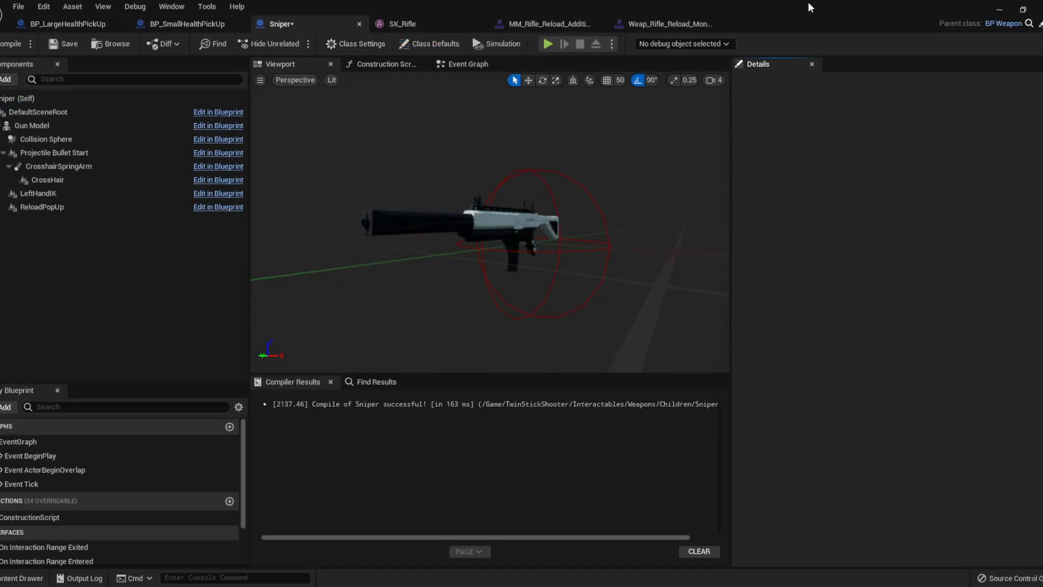
In the level, select the four SM_Cube meshes together and move them aside to clear the floor
{"action": "left_click", "coordinate": [999, 11]}
{"action": "right_click_drag", "start_coordinate": [536, 220], "coordinate": [597, 212]}
{"action": "left_click", "coordinate": [587, 205]}
{"action": "left_click", "coordinate": [591, 232], "text": "shift"}
{"action": "left_click", "coordinate": [631, 222], "text": "shift"}
{"action": "left_click", "coordinate": [630, 190], "text": "shift"}
{"action": "left_click_drag", "start_coordinate": [635, 204], "coordinate": [265, 241]}
{"action": "right_click_drag", "start_coordinate": [400, 165], "coordinate": [416, 214]}
{"action": "left_click_drag", "start_coordinate": [448, 256], "coordinate": [348, 244]}
{"action": "right_click_drag", "start_coordinate": [529, 179], "coordinate": [313, 198]}
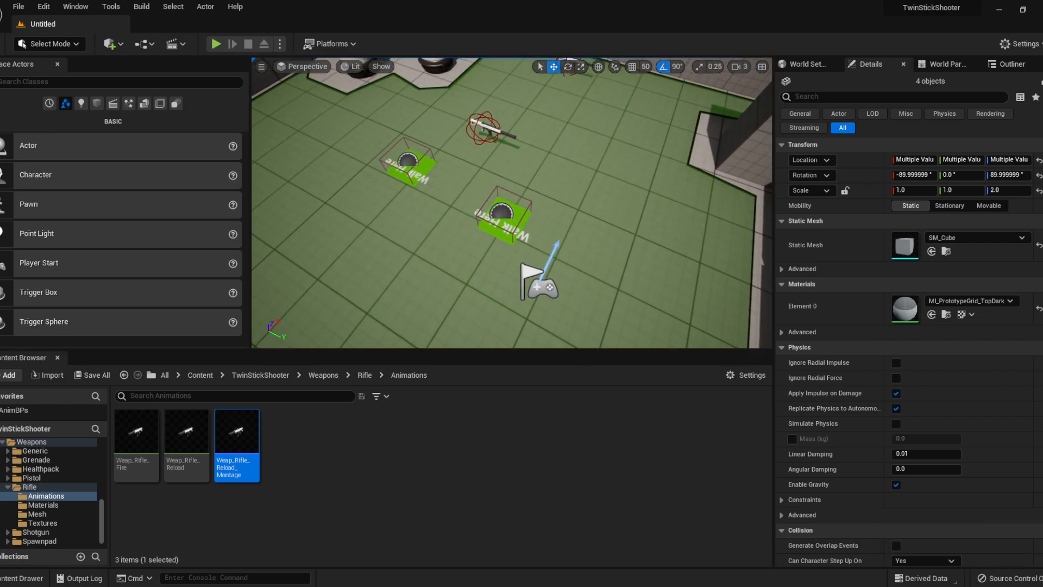
Locate the Sniper blueprint asset and place one in the level beside the green Walk Here pads, raised slightly above the floor
{"action": "mouse_move", "coordinate": [780, 578]}
{"action": "left_click", "coordinate": [849, 541]}
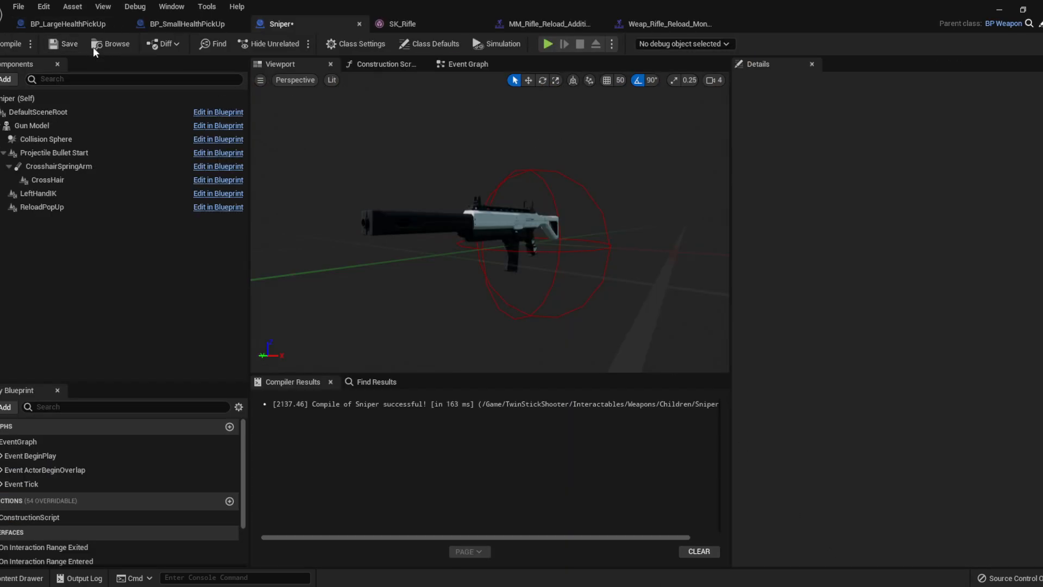
{"action": "left_click", "coordinate": [998, 10]}
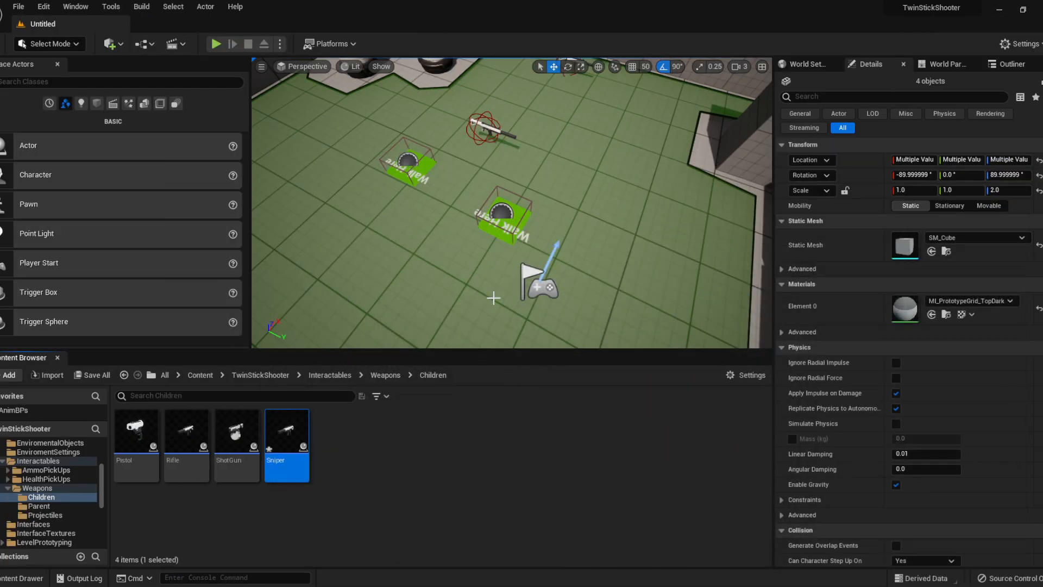
{"action": "left_click", "coordinate": [404, 249]}
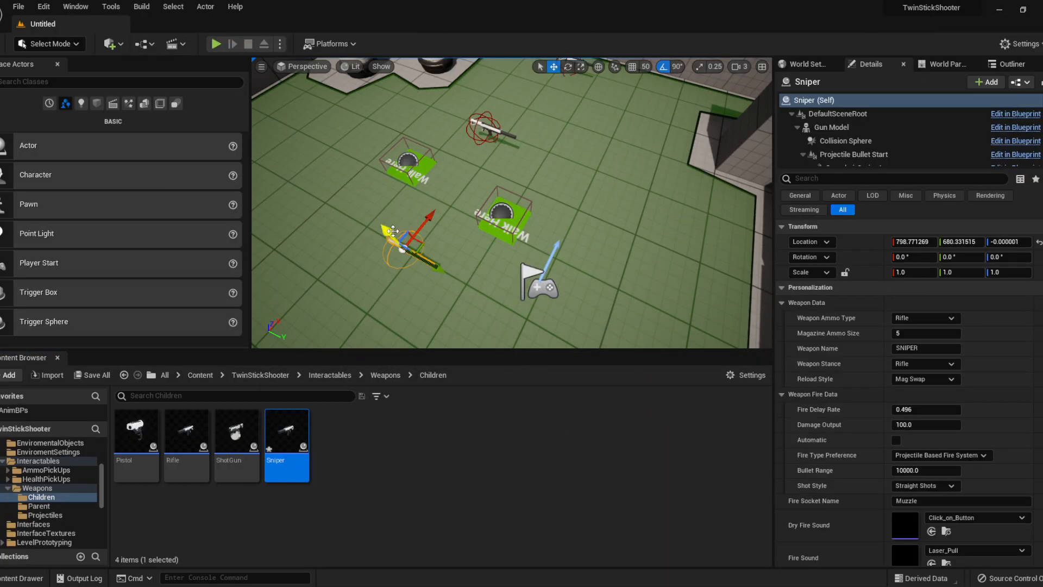
{"action": "scroll", "coordinate": [916, 451], "scroll_direction": "down", "scroll_amount": 5}
{"action": "scroll", "coordinate": [916, 451], "scroll_direction": "down", "scroll_amount": 3}
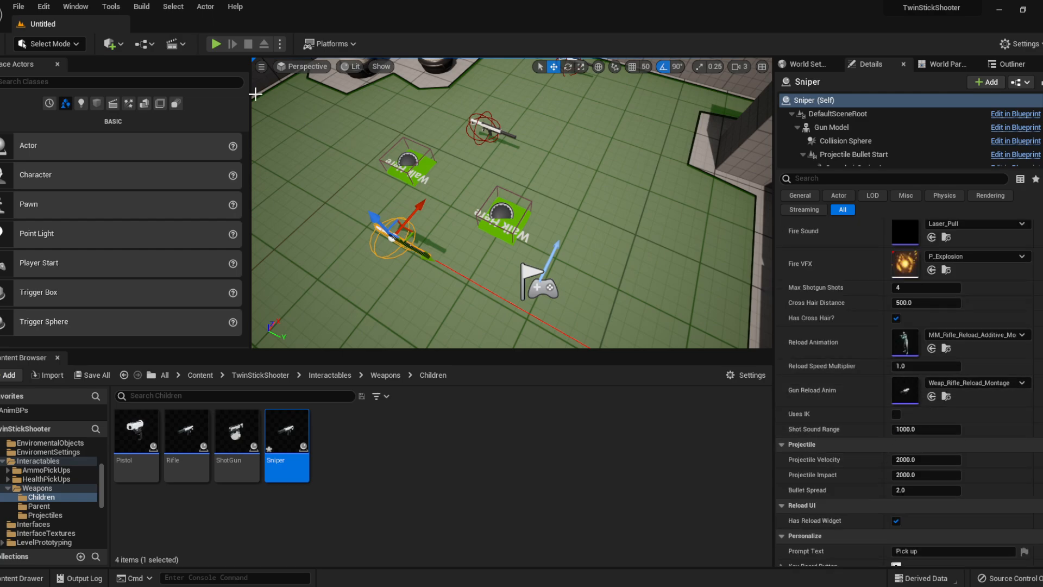
Play the level and pick up the Sniper placed beside the green pads
{"action": "left_click", "coordinate": [216, 43]}
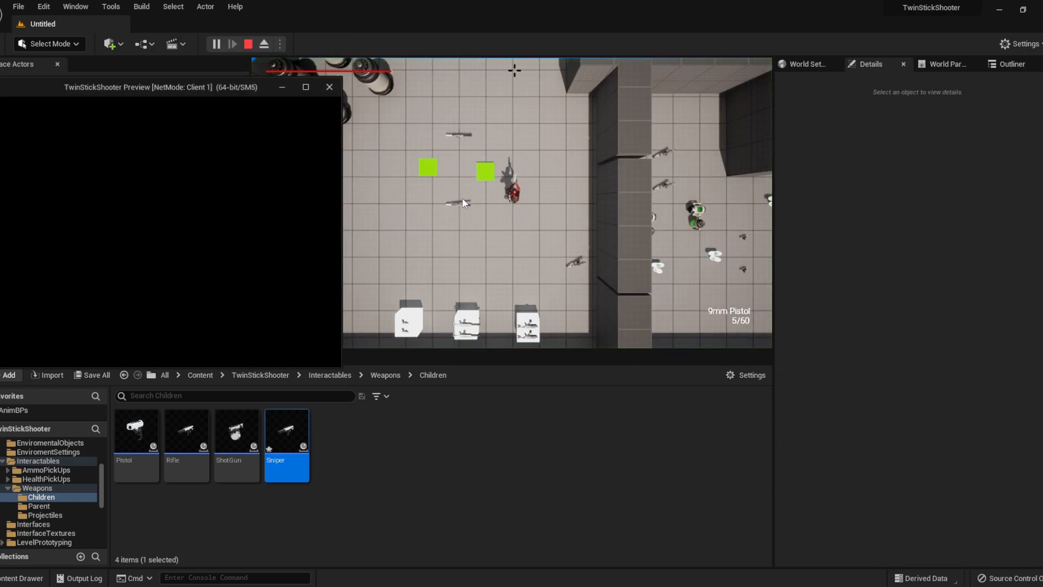
{"action": "left_click", "coordinate": [462, 198]}
{"action": "key", "text": "a"}
{"action": "key", "text": "d"}
{"action": "key", "text": "e"}
{"action": "key", "text": "s"}
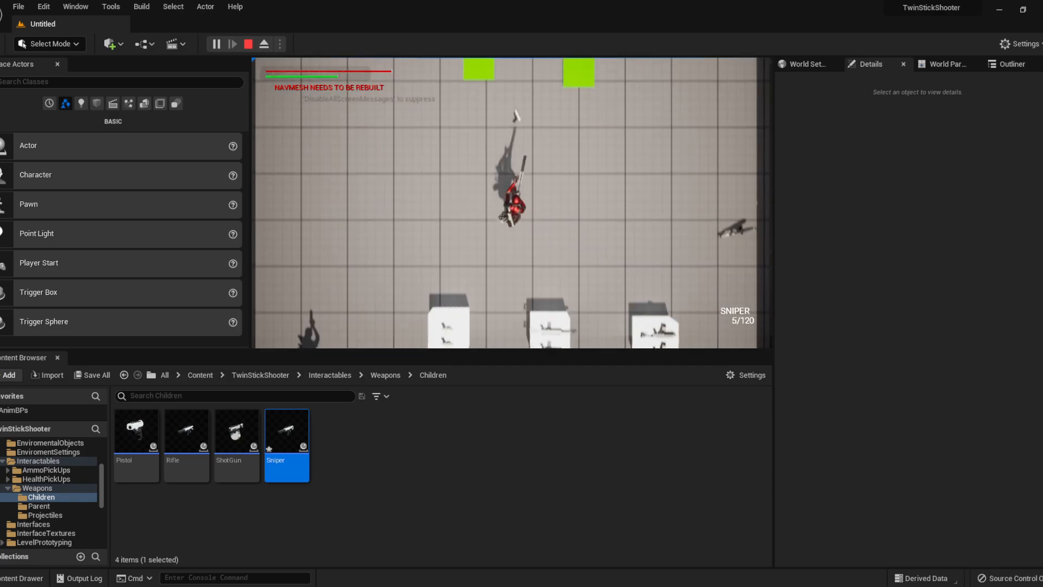
Walk and aim around the room with the Sniper to examine how the character holds it without IK, and stop playing
{"action": "key", "text": "a"}
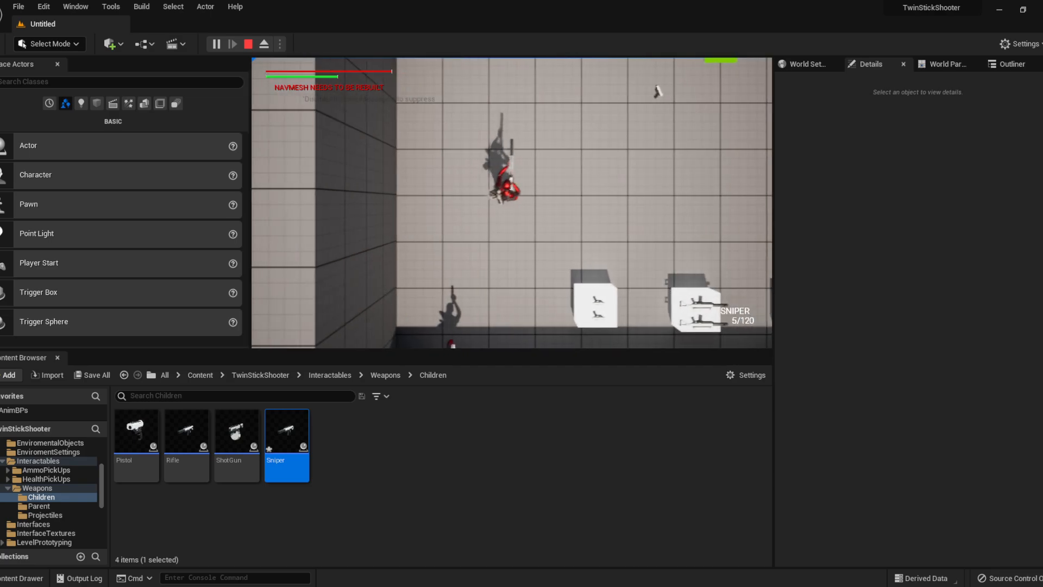
{"action": "key", "text": "d"}
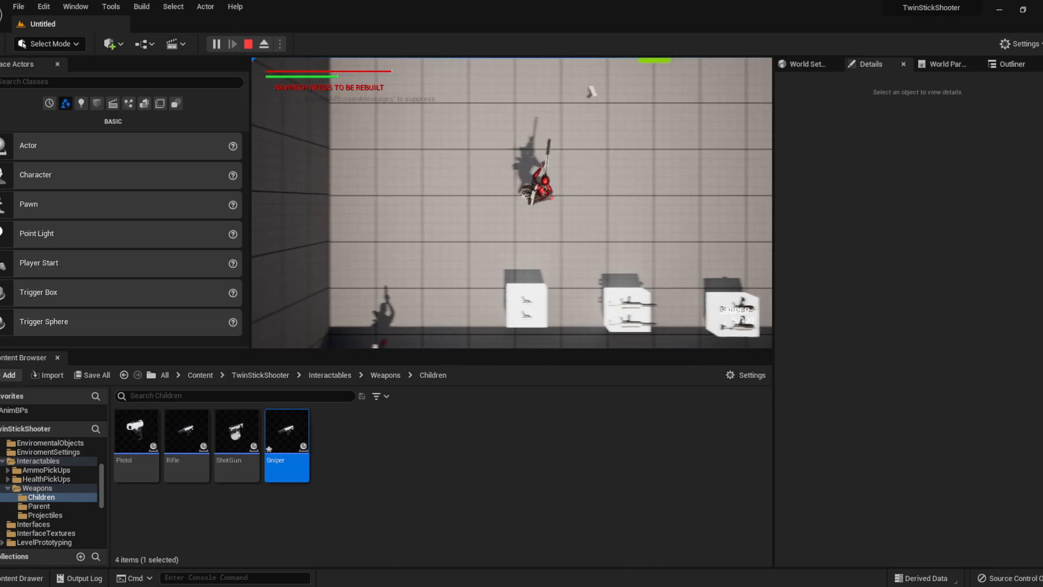
{"action": "key", "text": "w"}
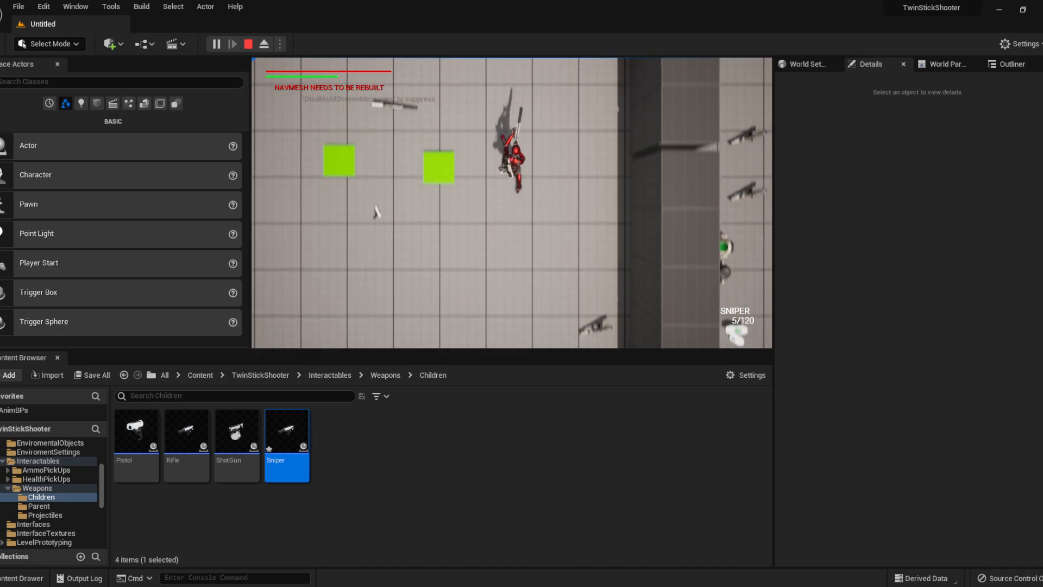
{"action": "key", "text": "s"}
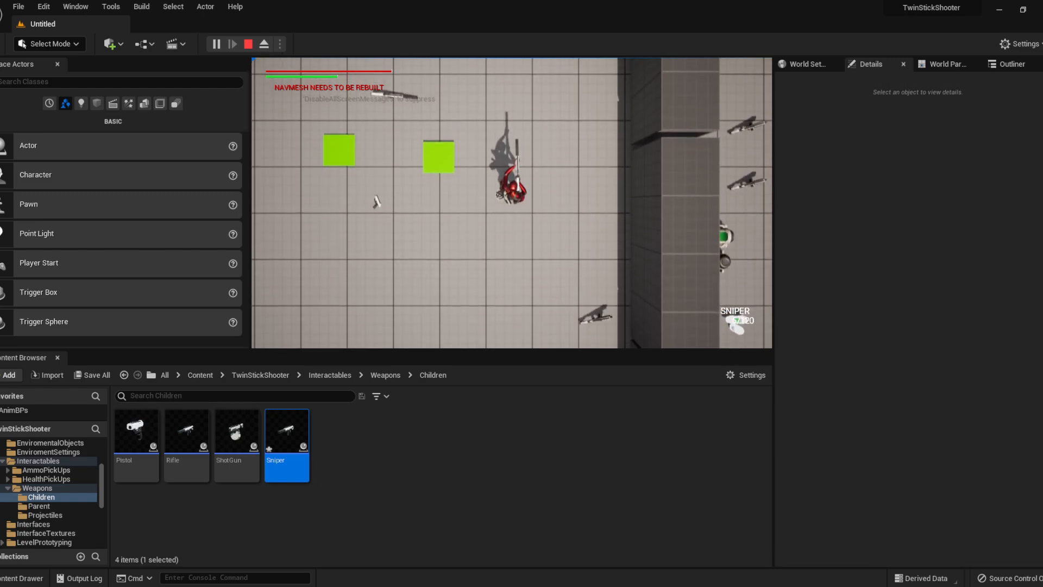
{"action": "key", "text": "a"}
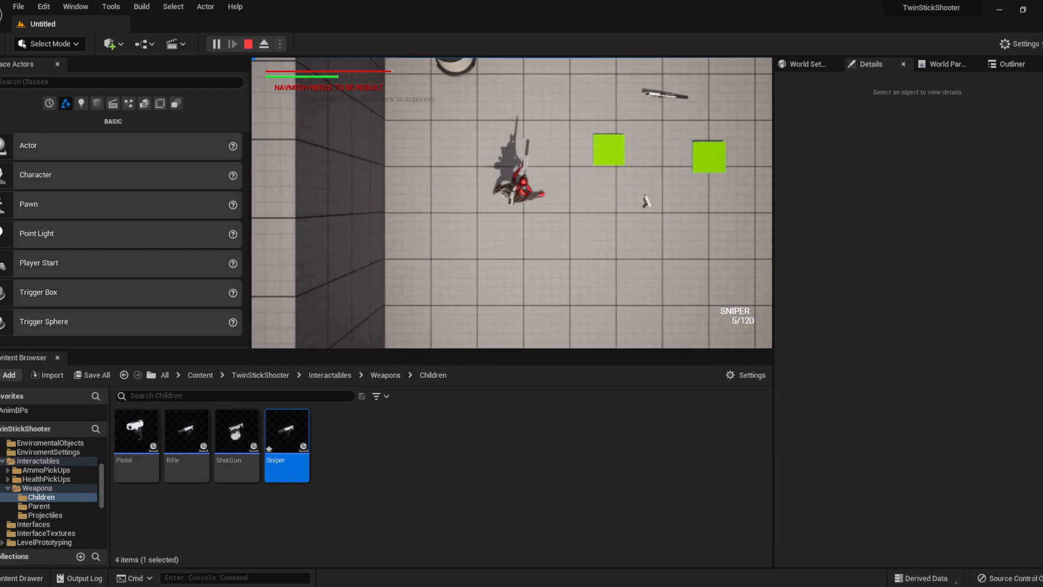
{"action": "key", "text": "d"}
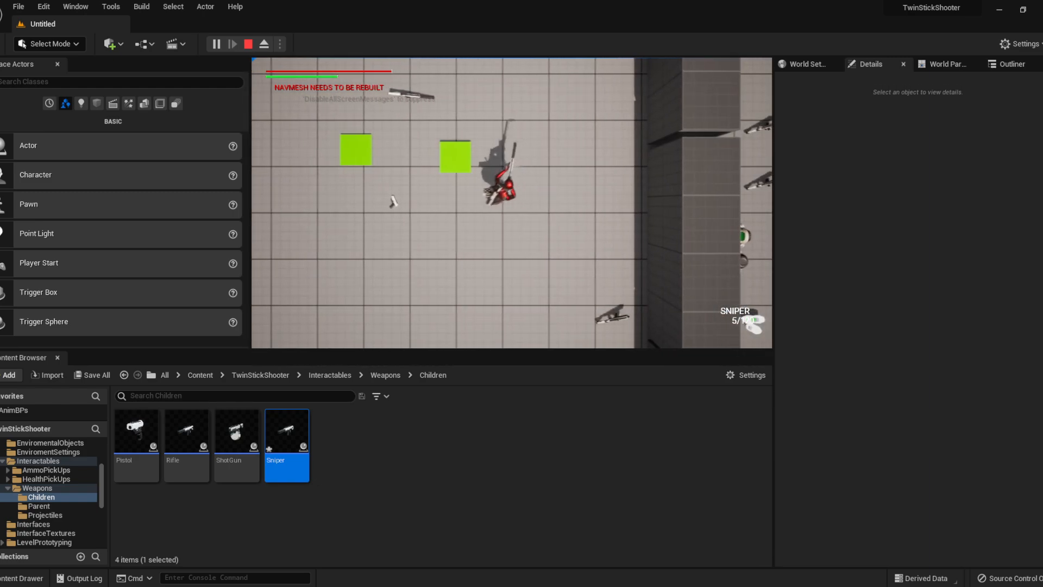
{"action": "key", "text": "a"}
{"action": "key", "text": "w"}
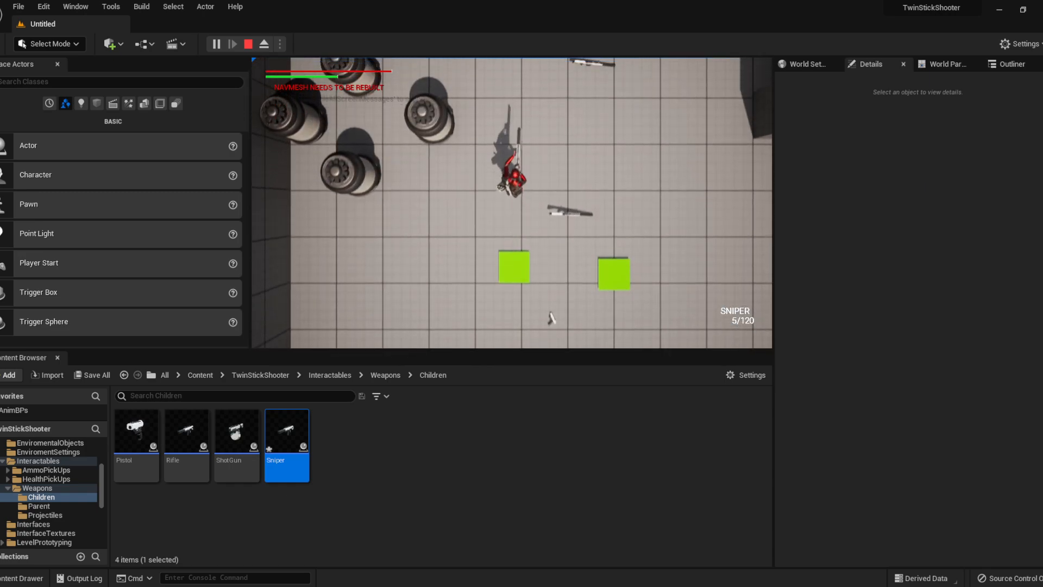
{"action": "key", "text": "d"}
{"action": "key", "text": "s"}
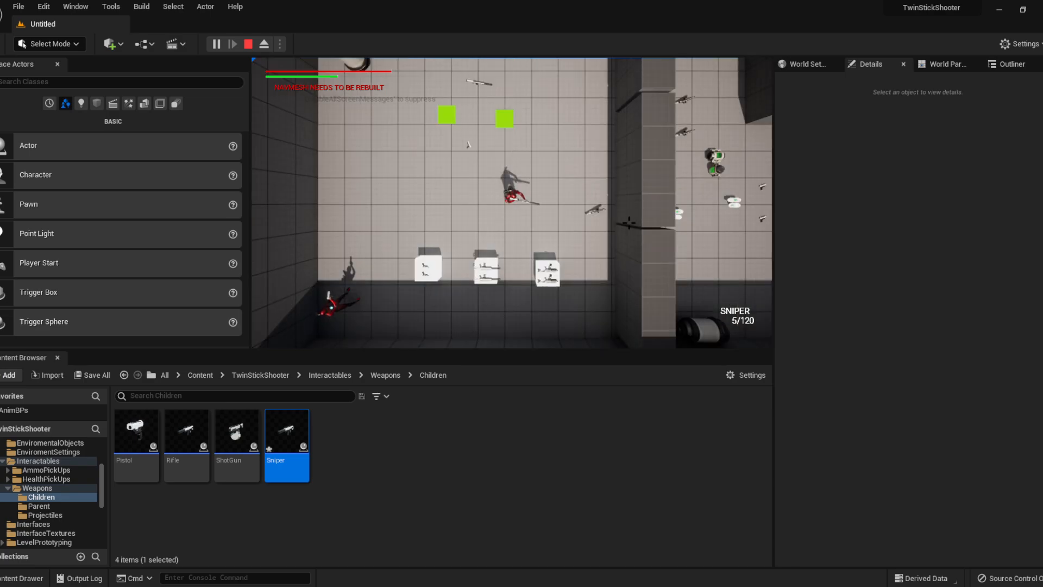
{"action": "mouse_move", "coordinate": [628, 223]}
{"action": "right_mouse_down"}
{"action": "mouse_move", "coordinate": [715, 224]}
{"action": "mouse_move", "coordinate": [630, 212]}
{"action": "right_mouse_up"}
{"action": "key", "text": "Escape"}
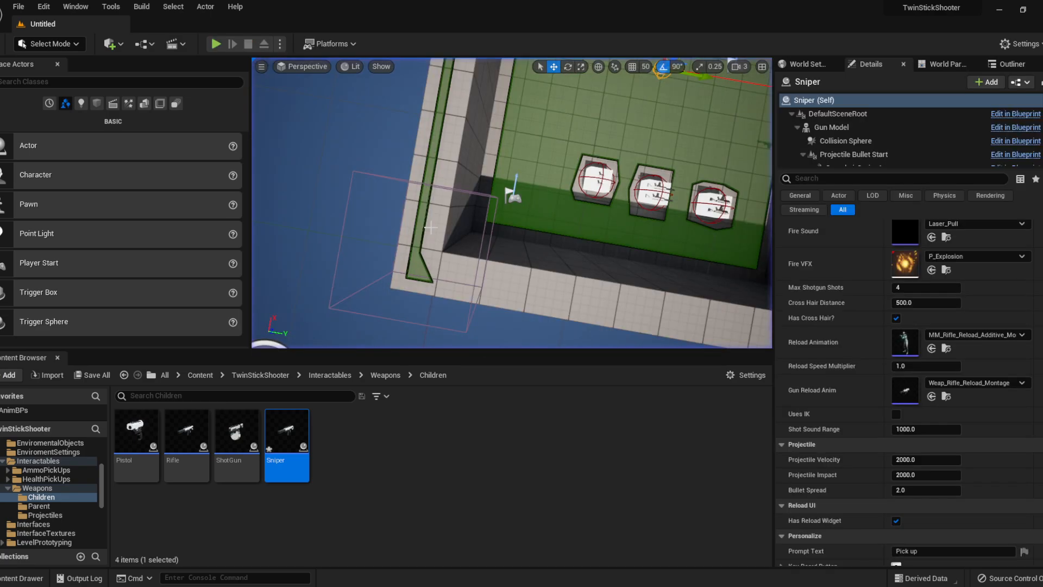
Reopen the Sniper blueprint, enable Uses IK and compile it
{"action": "double_click", "coordinate": [288, 431]}
{"action": "left_click", "coordinate": [38, 195]}
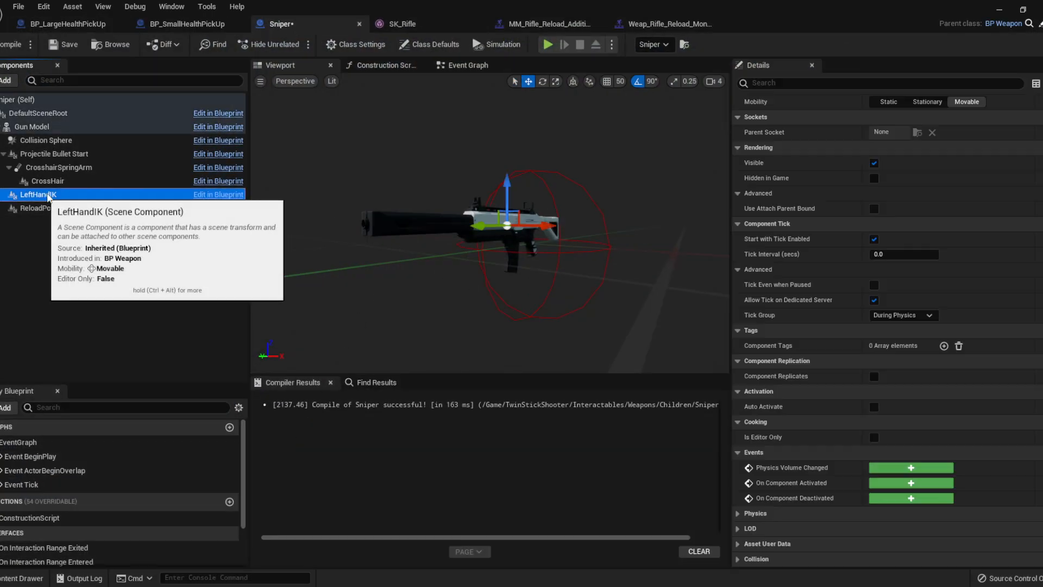
{"action": "left_click", "coordinate": [85, 99]}
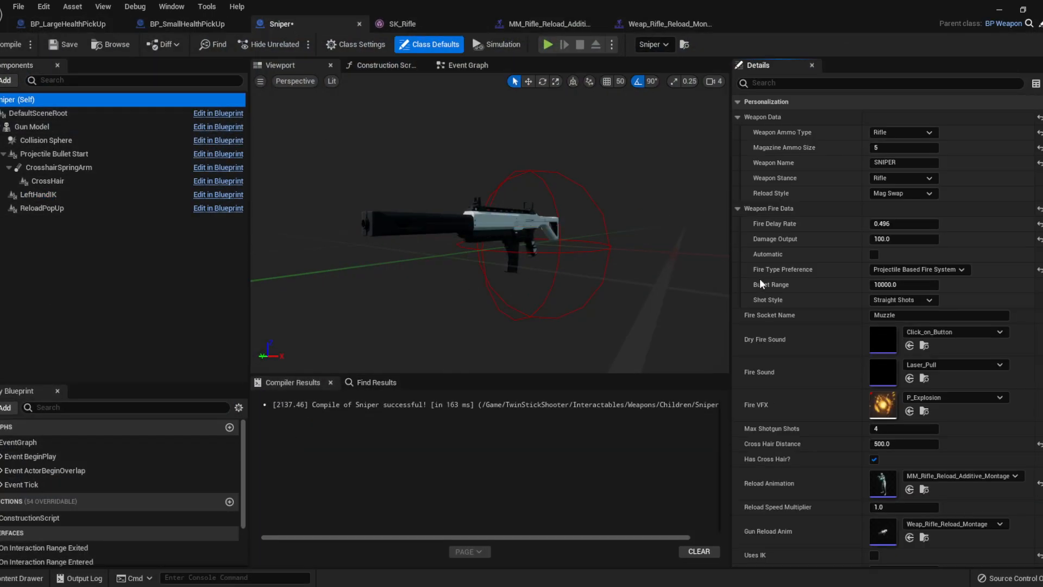
{"action": "scroll", "coordinate": [815, 353], "scroll_direction": "down", "scroll_amount": 2}
{"action": "left_click", "coordinate": [875, 517]}
{"action": "left_click", "coordinate": [11, 45]}
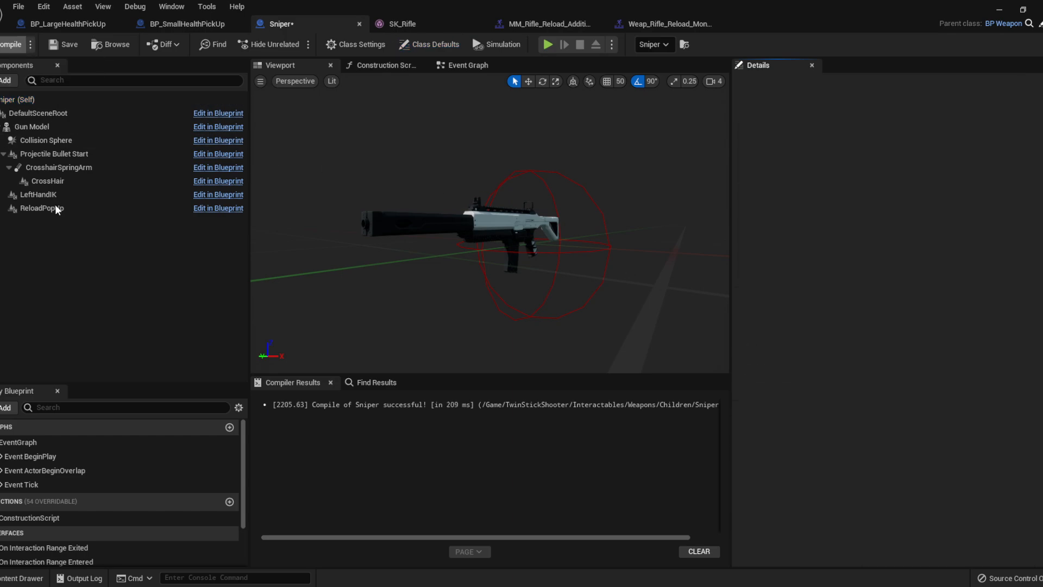
Move the Sniper's LeftHandIK component about 25 units along the Y axis
{"action": "left_click", "coordinate": [59, 198]}
{"action": "key", "text": "w"}
{"action": "right_click_drag", "start_coordinate": [443, 148], "coordinate": [388, 113]}
{"action": "key", "text": "s"}
{"action": "key", "text": "w"}
{"action": "key", "text": "s"}
{"action": "key", "text": "d"}
{"action": "key", "text": "q"}
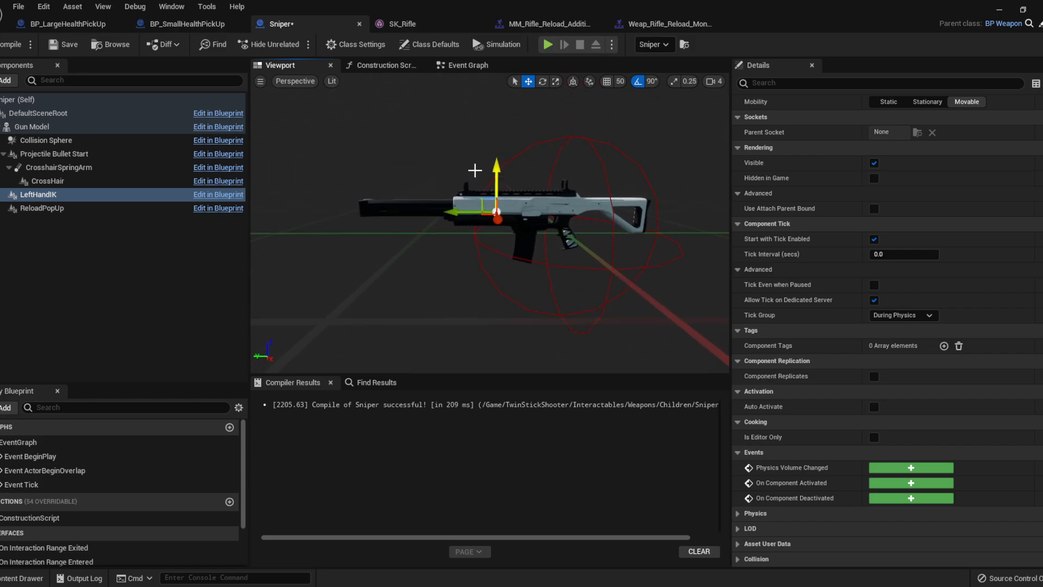
{"action": "right_click_drag", "start_coordinate": [498, 177], "coordinate": [486, 219]}
{"action": "key", "text": "e"}
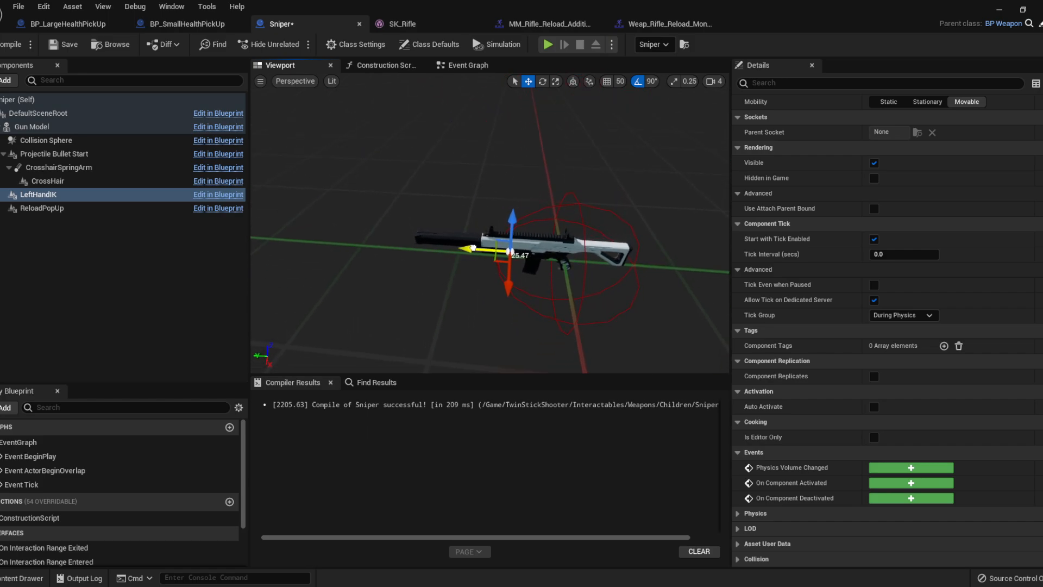
Move the LeftHandIK component along the X axis well off the side of the rifle, and compile the Sniper
{"action": "left_click_drag", "start_coordinate": [500, 282], "coordinate": [499, 336]}
{"action": "right_click_drag", "start_coordinate": [347, 179], "coordinate": [274, 143]}
{"action": "key", "text": "d"}
{"action": "key", "text": "q"}
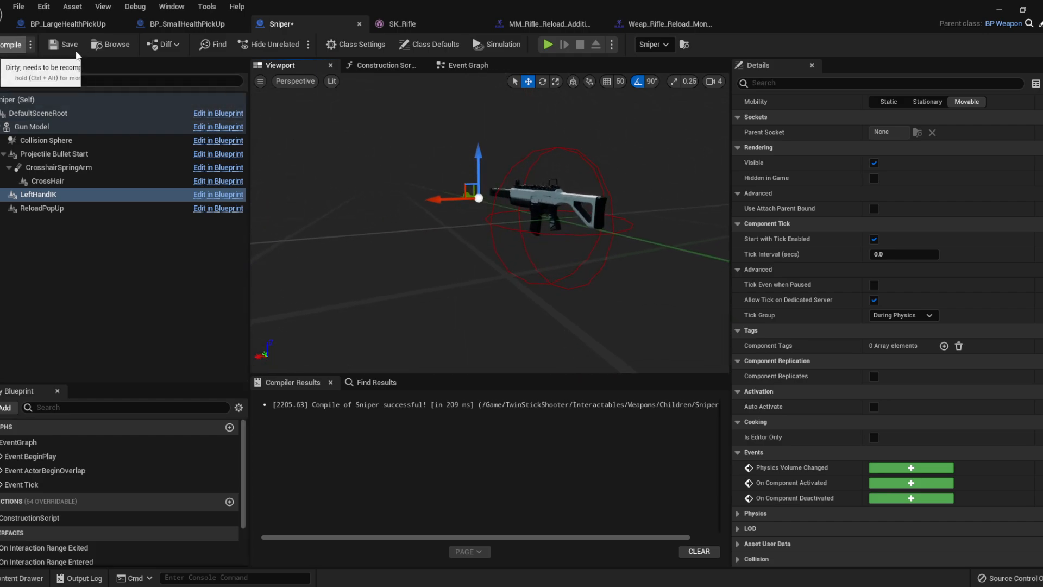
{"action": "left_click", "coordinate": [13, 45]}
Play the level from the main editor, walk to the Sniper, pick it up and aim it
{"action": "left_click", "coordinate": [1005, 12]}
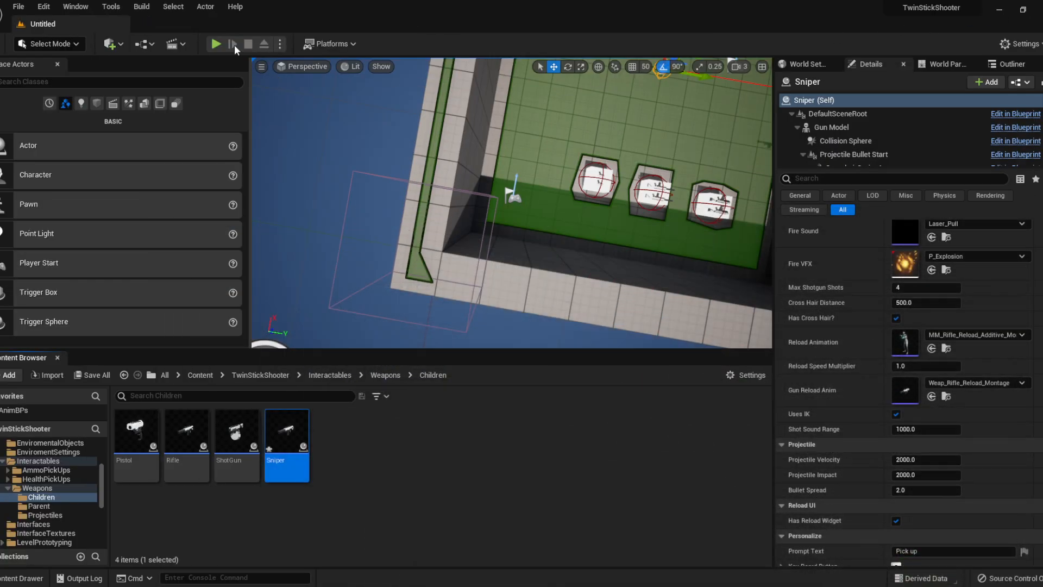
{"action": "key", "text": "alt+p"}
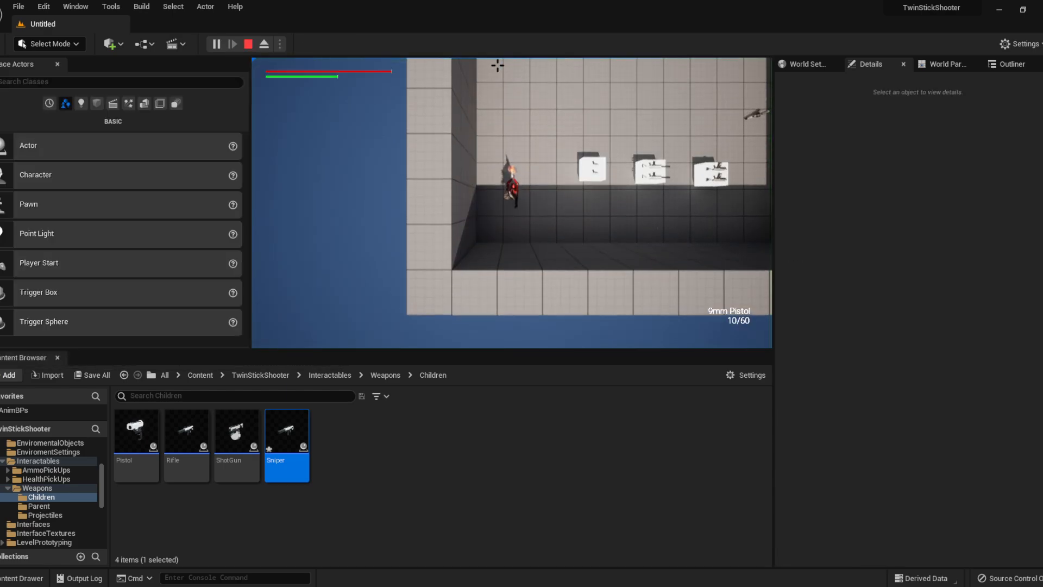
{"action": "key", "text": "w"}
{"action": "key", "text": "d"}
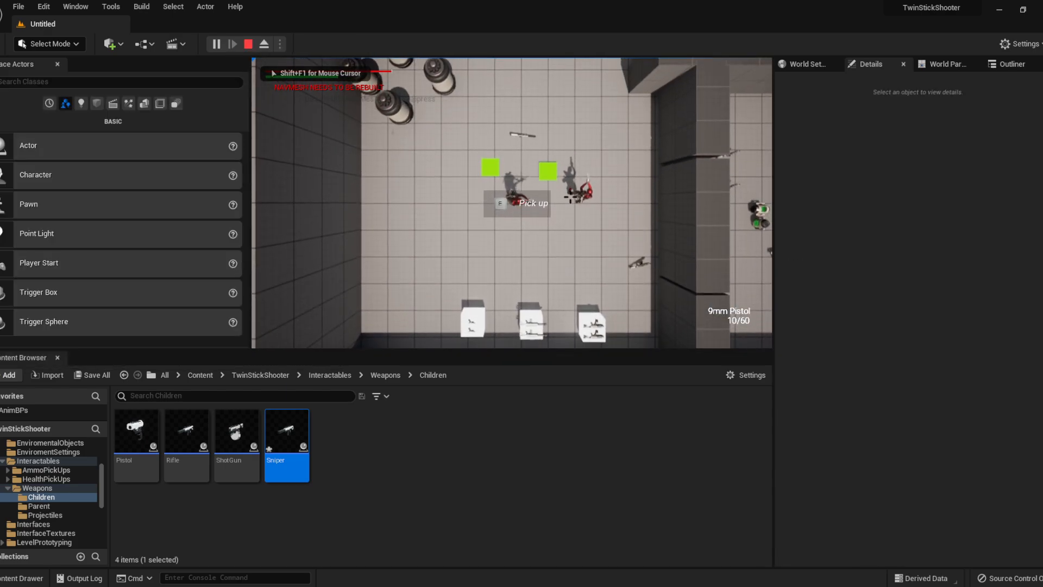
{"action": "key", "text": "e"}
{"action": "key", "text": "s"}
{"action": "key", "text": "a"}
{"action": "right_click_drag", "start_coordinate": [683, 231], "coordinate": [706, 177]}
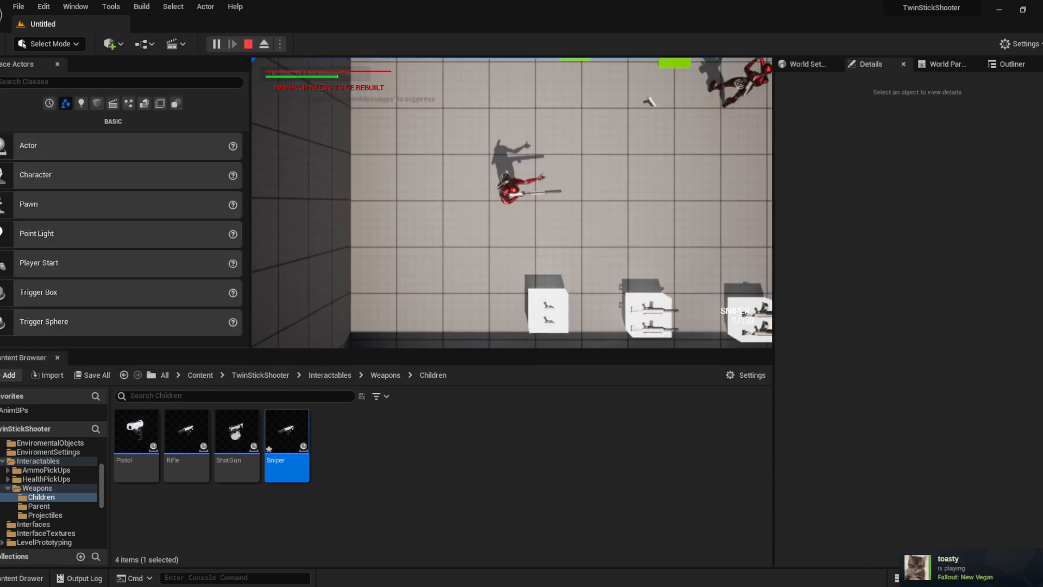
Eject from the player and fly the camera in close to see how the character's left hand sits relative to the Sniper
{"action": "key", "text": "F8"}
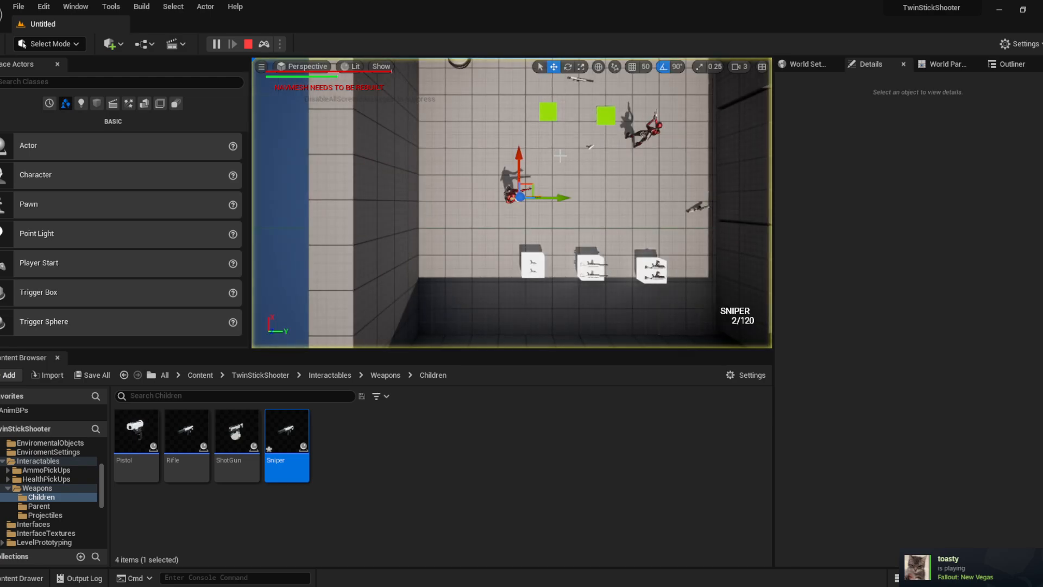
{"action": "key", "text": "w"}
{"action": "right_click_drag", "start_coordinate": [512, 203], "coordinate": [384, 112]}
{"action": "key", "text": "w"}
{"action": "key", "text": "w"}
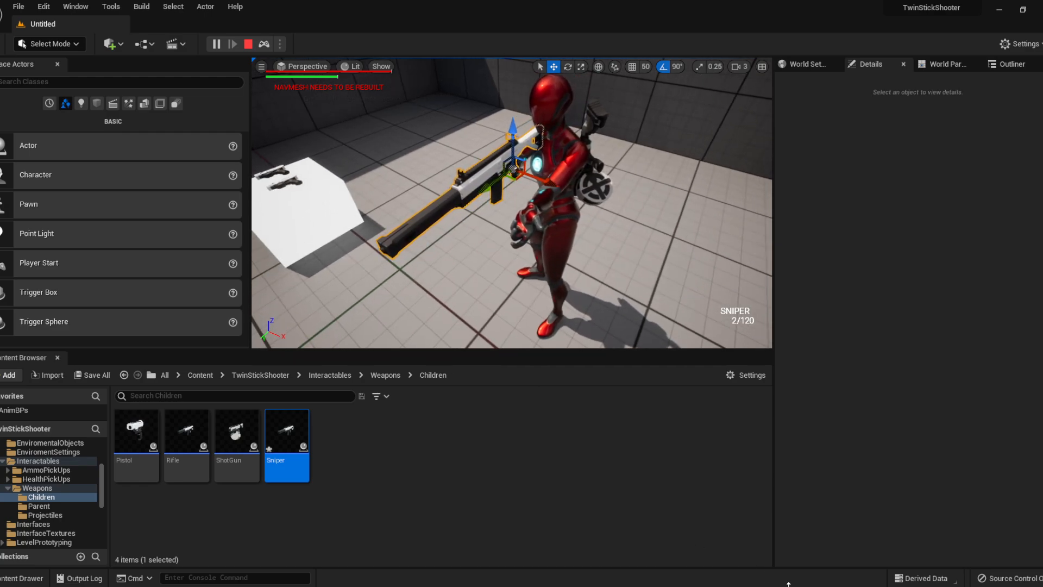
Bring up the Sniper blueprint as a small floating window beside the running game and enlarge it enough to show its viewport
{"action": "mouse_move", "coordinate": [826, 551]}
{"action": "left_click", "coordinate": [847, 535]}
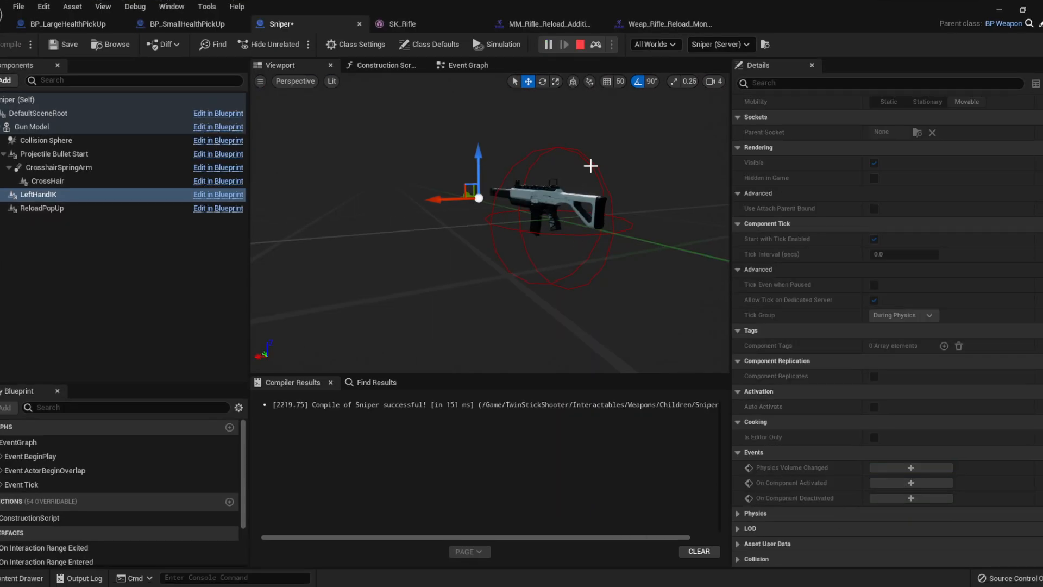
{"action": "left_click_drag", "start_coordinate": [728, 13], "coordinate": [262, 82]}
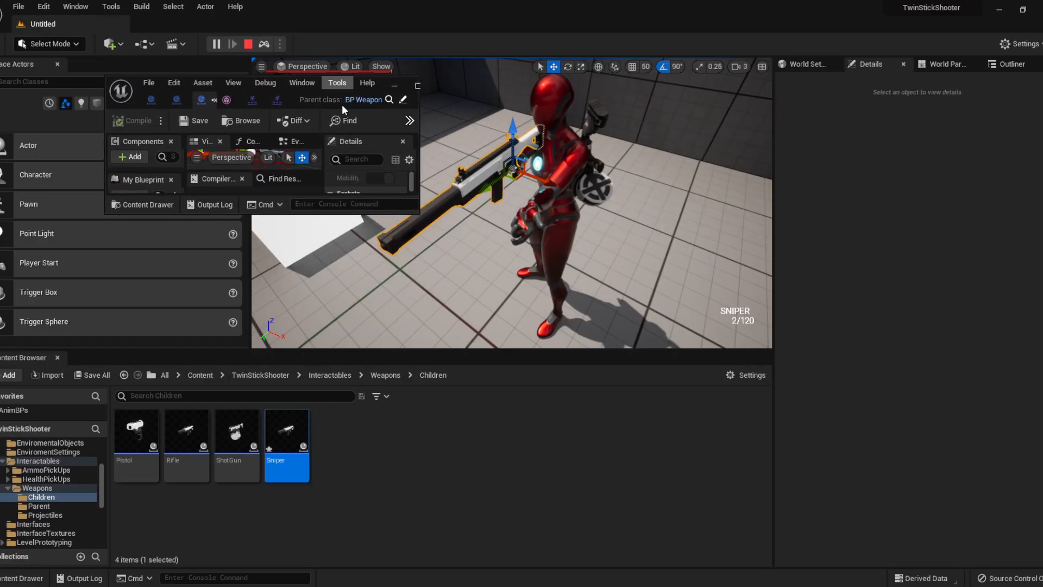
{"action": "left_click", "coordinate": [320, 209]}
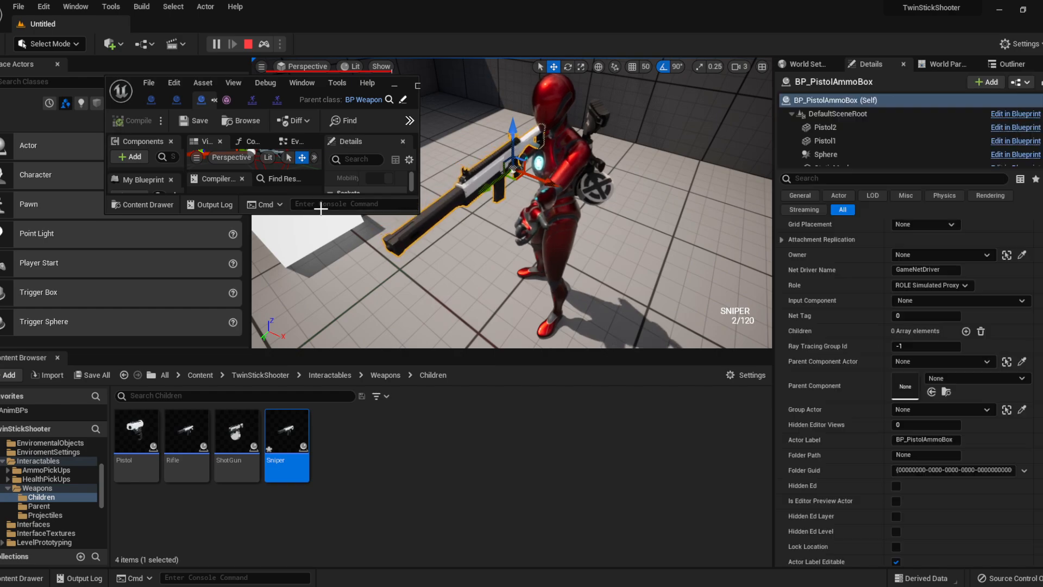
{"action": "left_click_drag", "start_coordinate": [321, 213], "coordinate": [308, 412]}
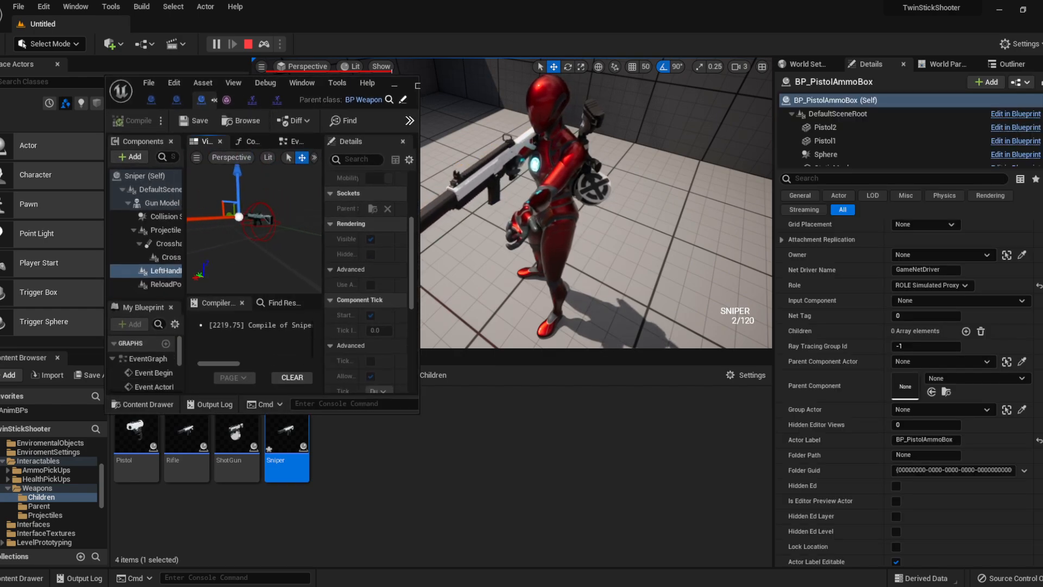
Move the Sniper's LeftHandIK component back along the X axis onto the rifle's body while the game is running
{"action": "right_click_drag", "start_coordinate": [255, 226], "coordinate": [229, 230]}
{"action": "key", "text": "s"}
{"action": "key", "text": "d"}
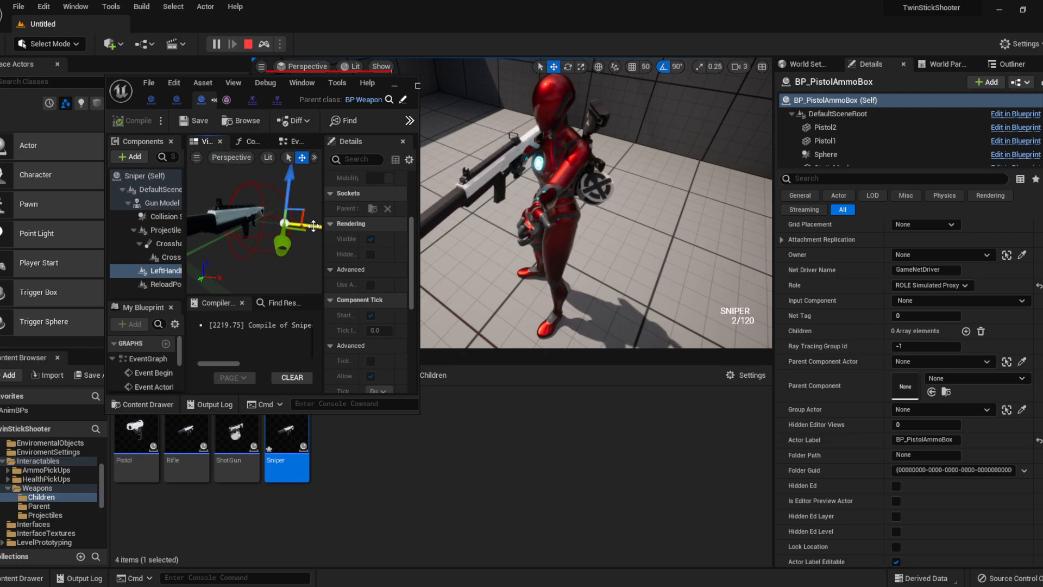
{"action": "left_click_drag", "start_coordinate": [307, 226], "coordinate": [253, 220]}
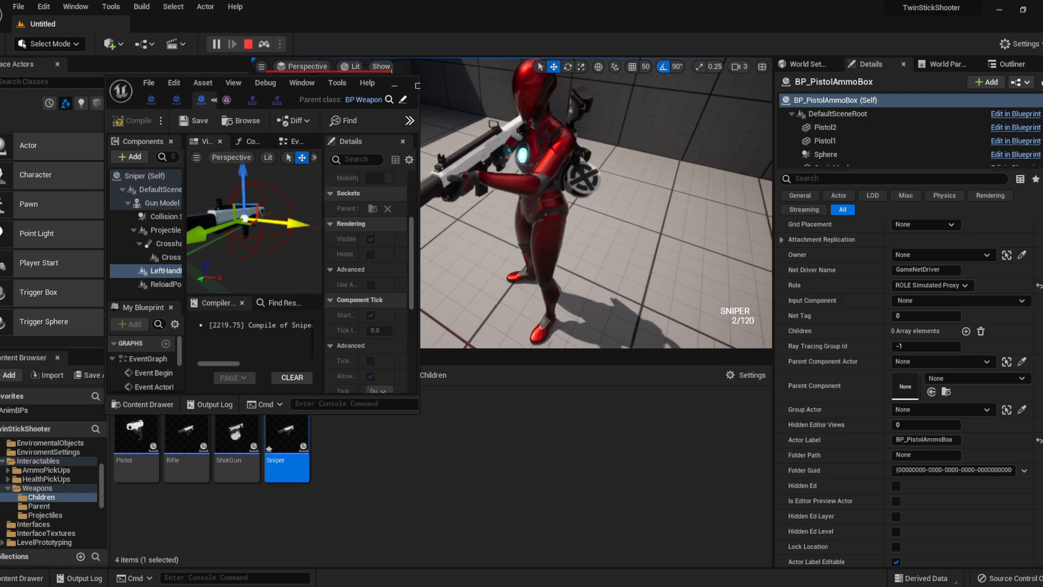
Fly around the character to examine the left hand's grip on the Sniper from the front, side and behind
{"action": "key", "text": "w"}
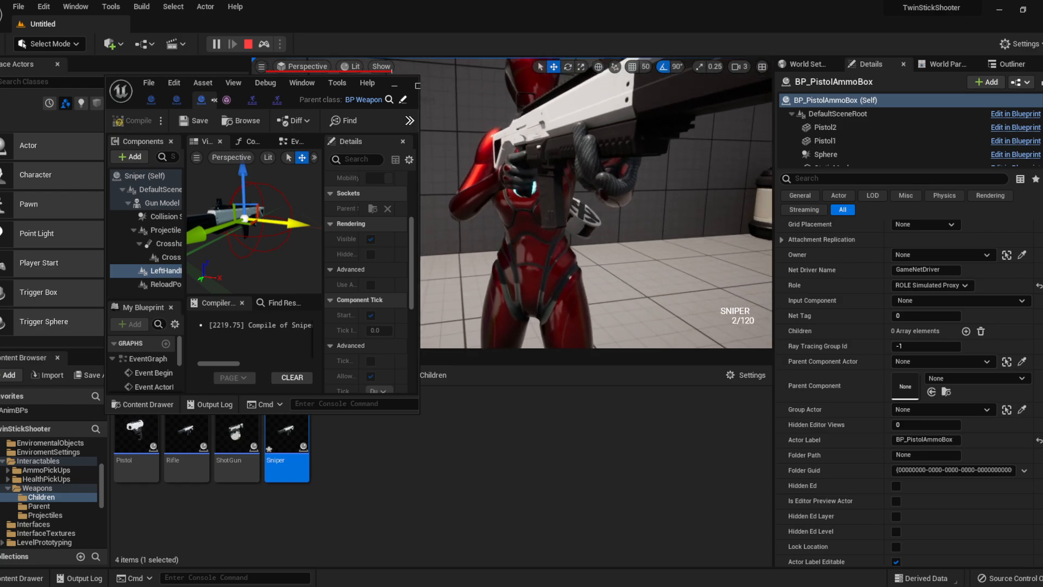
{"action": "key", "text": "d"}
{"action": "key", "text": "d"}
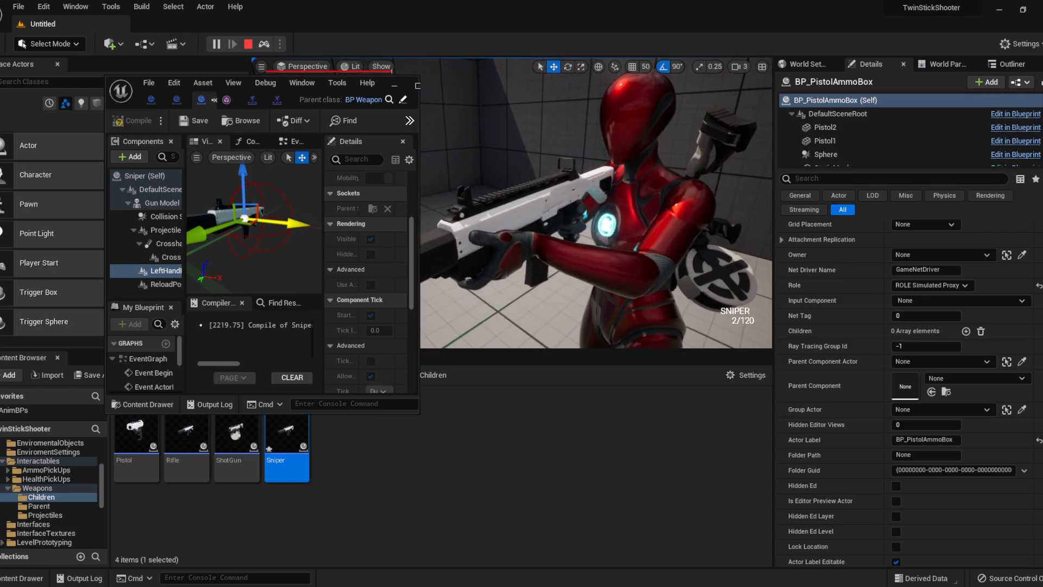
{"action": "key", "text": "w"}
{"action": "key", "text": "e"}
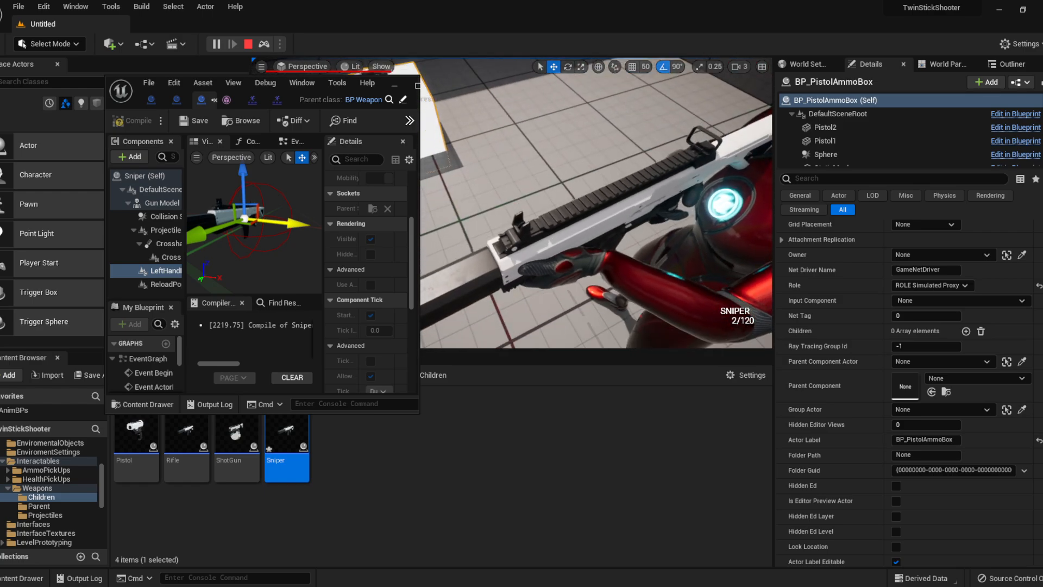
{"action": "key", "text": "d"}
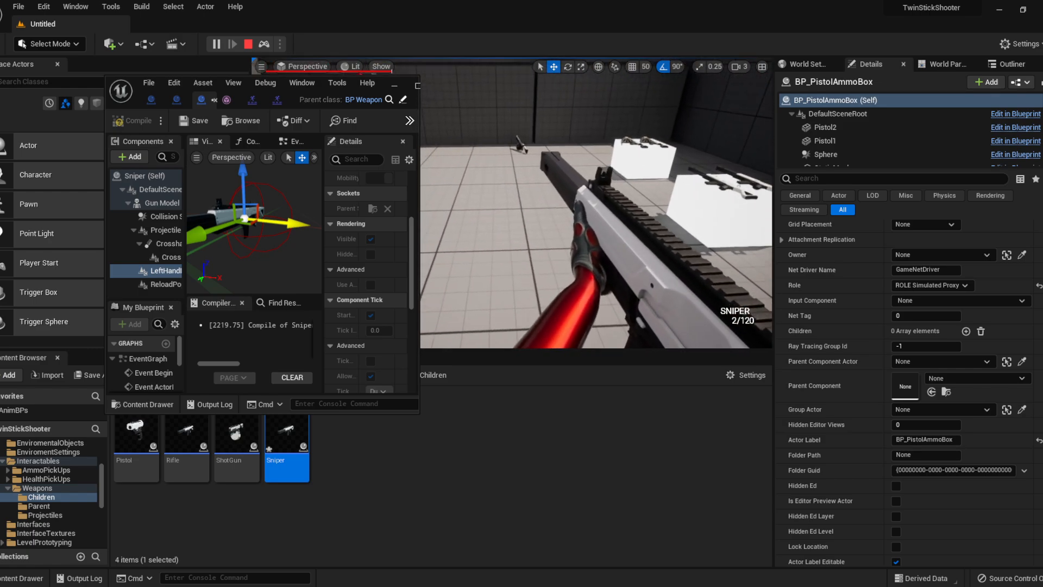
{"action": "key", "text": "q"}
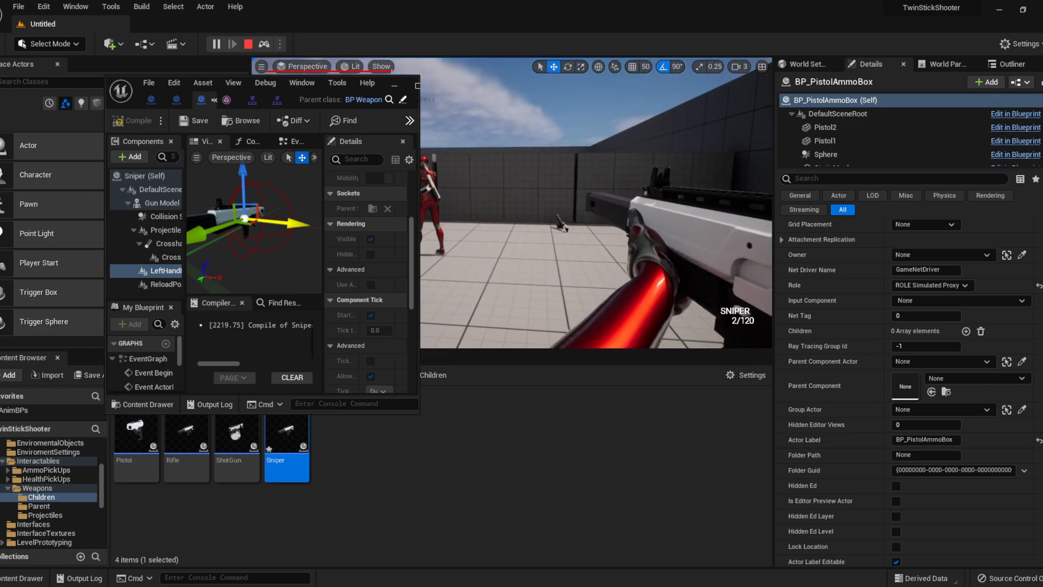
{"action": "key", "text": "e"}
{"action": "key", "text": "e"}
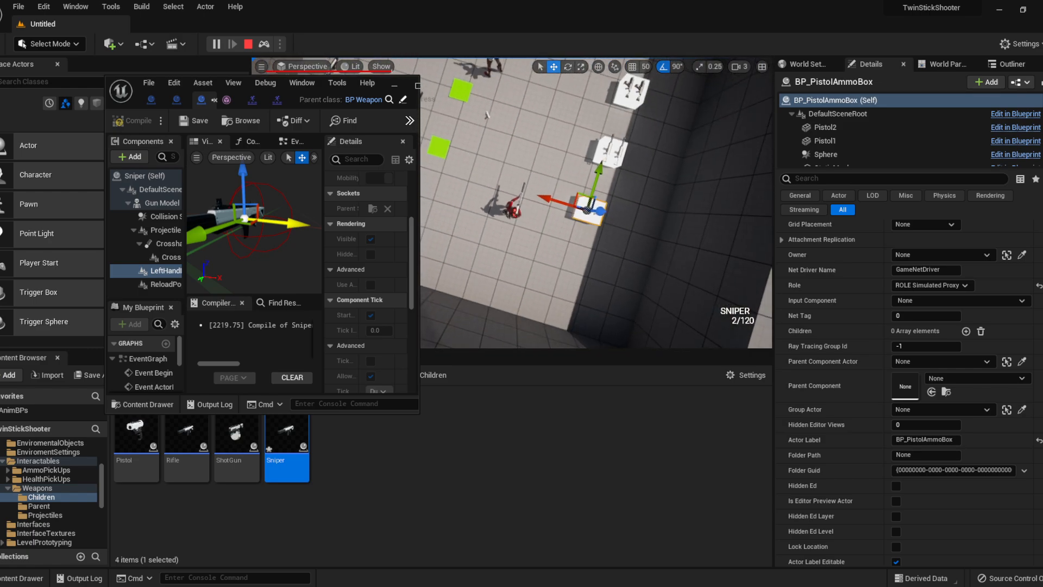
Maximize the Sniper blueprint window, stop the play session and compile the blueprint
{"action": "left_click", "coordinate": [420, 85]}
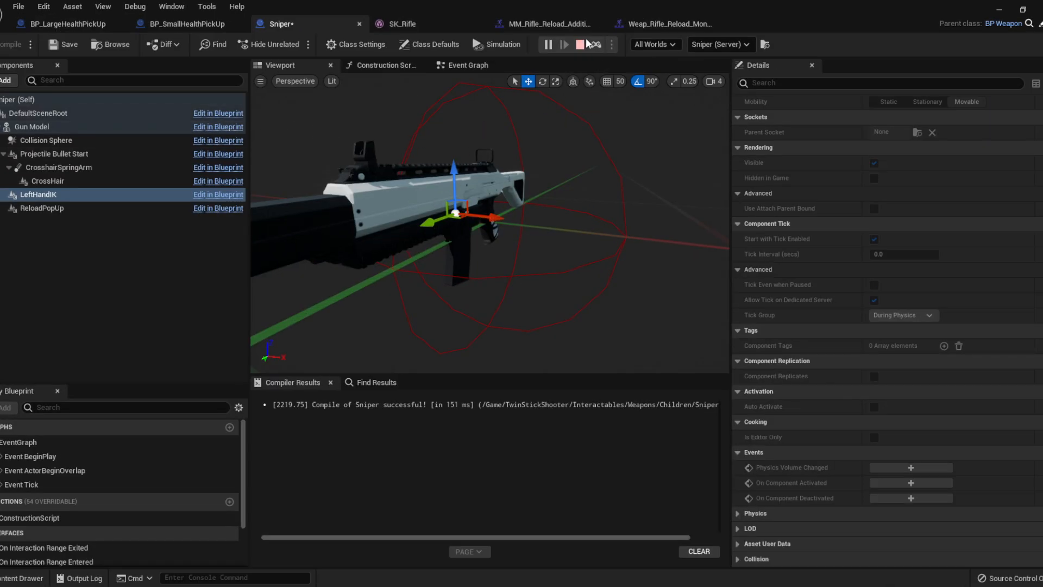
{"action": "left_click", "coordinate": [580, 44]}
{"action": "left_click", "coordinate": [10, 45]}
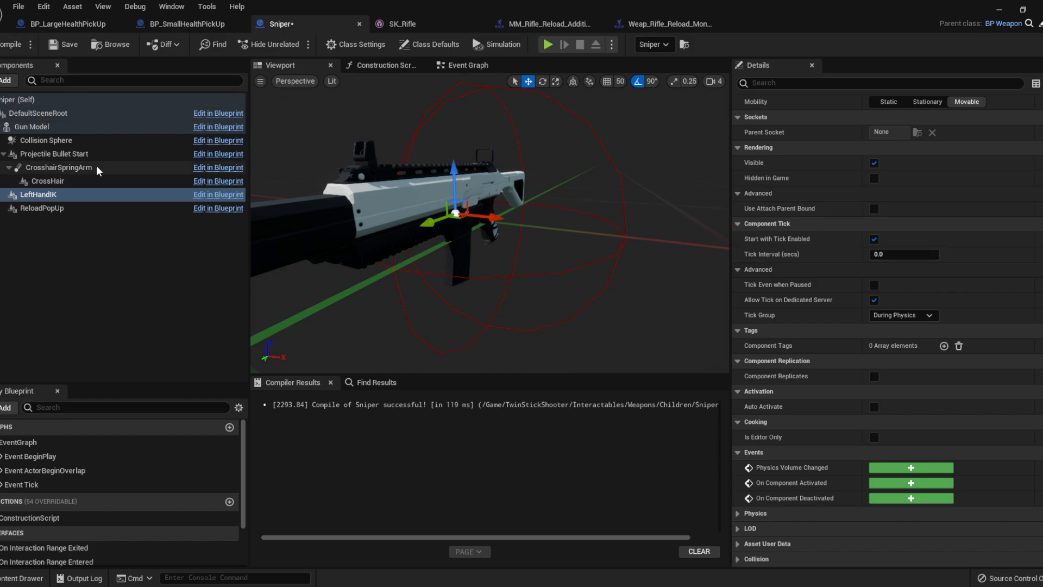
Examine the ReloadPopUp component's position relative to the Sniper in the blueprint viewport
{"action": "double_click", "coordinate": [46, 208]}
{"action": "right_click_drag", "start_coordinate": [489, 223], "coordinate": [484, 156]}
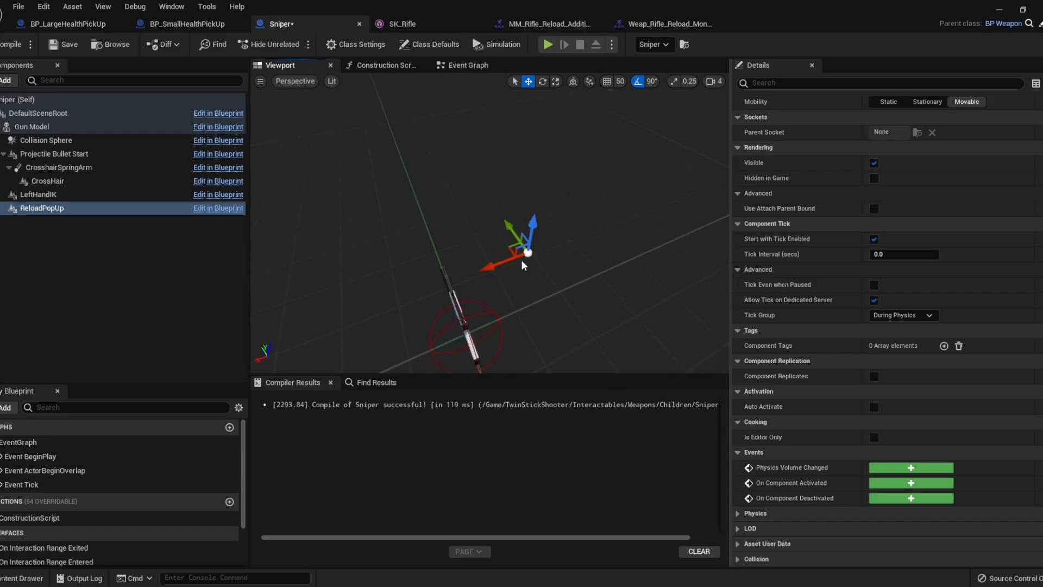
{"action": "mouse_move", "coordinate": [472, 212]}
{"action": "right_mouse_down"}
{"action": "mouse_move", "coordinate": [481, 209]}
{"action": "mouse_move", "coordinate": [451, 190]}
{"action": "mouse_move", "coordinate": [475, 212]}
{"action": "mouse_move", "coordinate": [521, 223]}
{"action": "mouse_move", "coordinate": [489, 218]}
{"action": "right_mouse_up"}
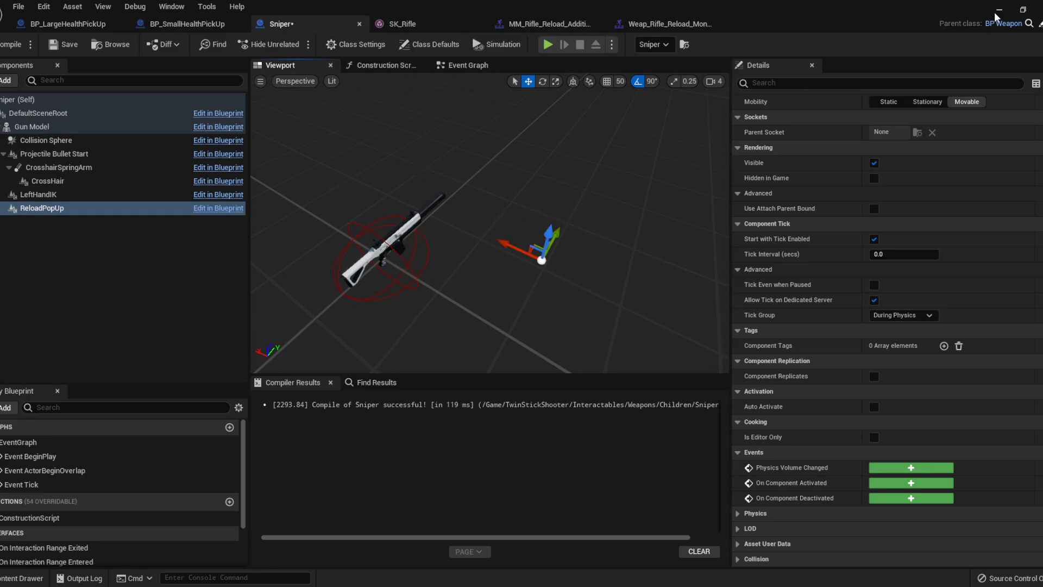
Set the Sniper's Shot Sound Range to 200 in its class defaults and compile the blueprint
{"action": "left_click", "coordinate": [467, 66]}
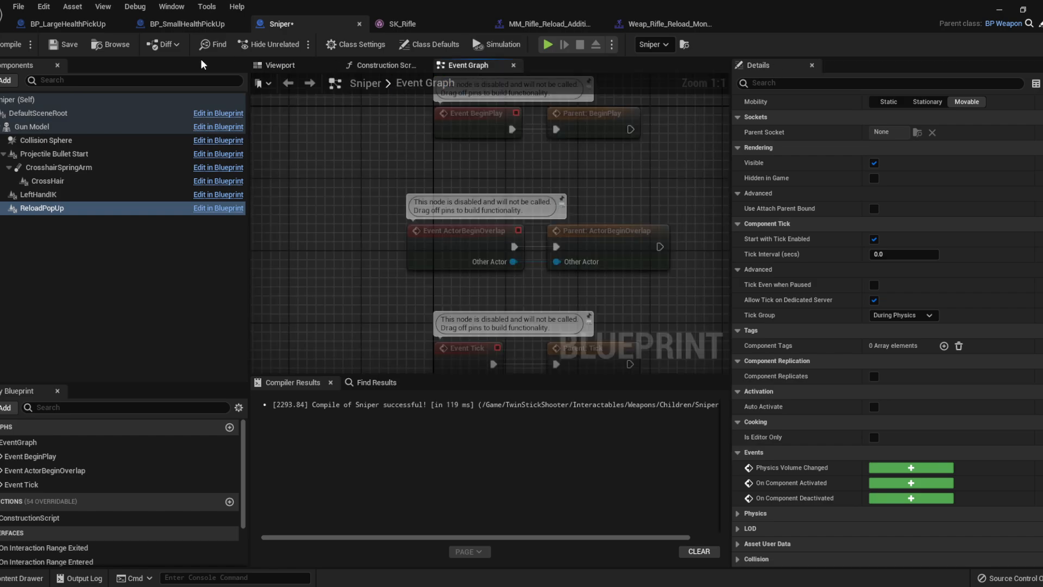
{"action": "left_click", "coordinate": [114, 100]}
{"action": "scroll", "coordinate": [788, 279], "scroll_direction": "down", "scroll_amount": 3}
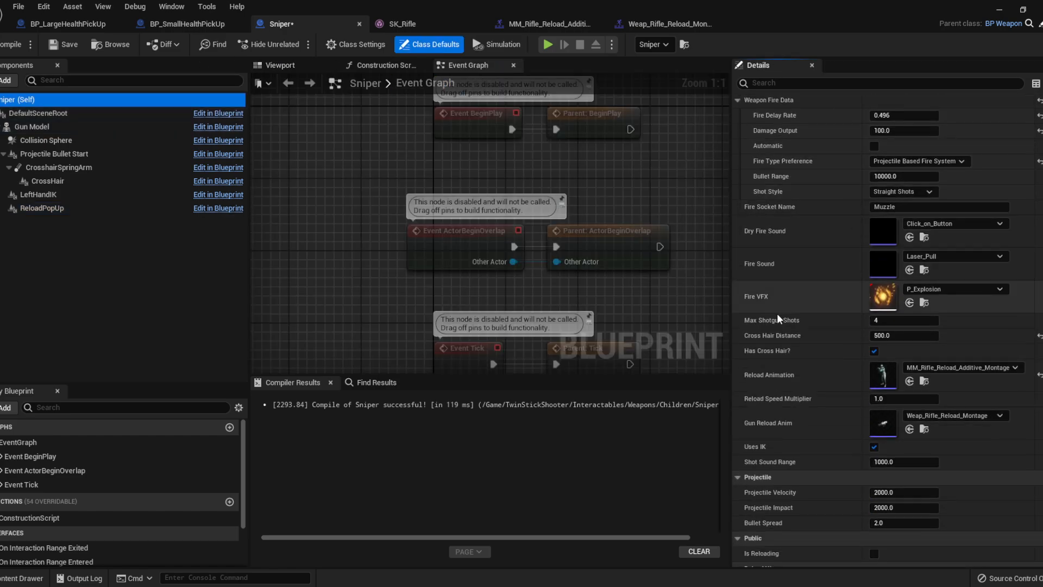
{"action": "scroll", "coordinate": [778, 318], "scroll_direction": "down", "scroll_amount": 2}
{"action": "scroll", "coordinate": [806, 351], "scroll_direction": "down", "scroll_amount": 3}
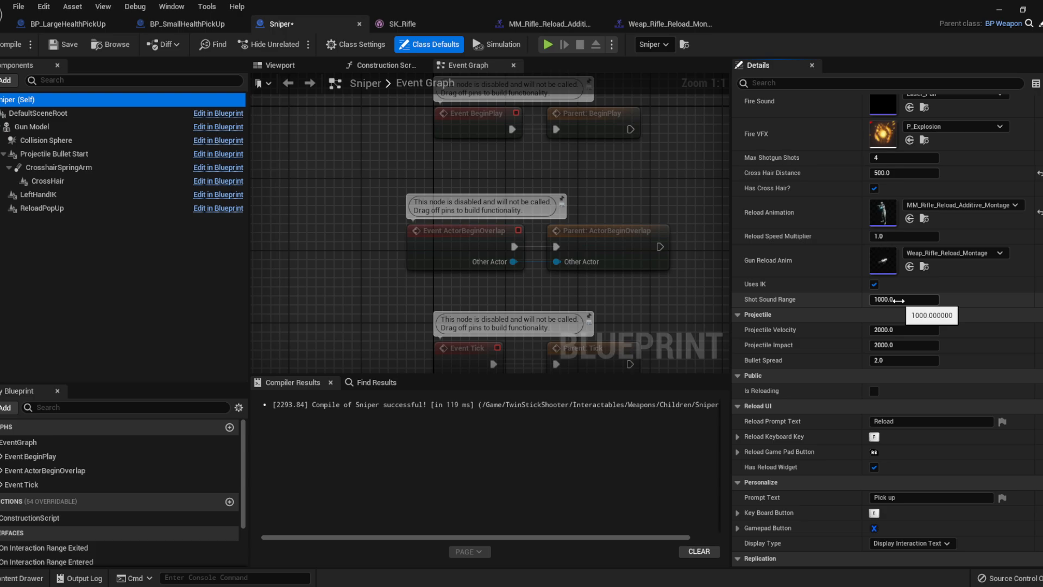
{"action": "left_click", "coordinate": [899, 301]}
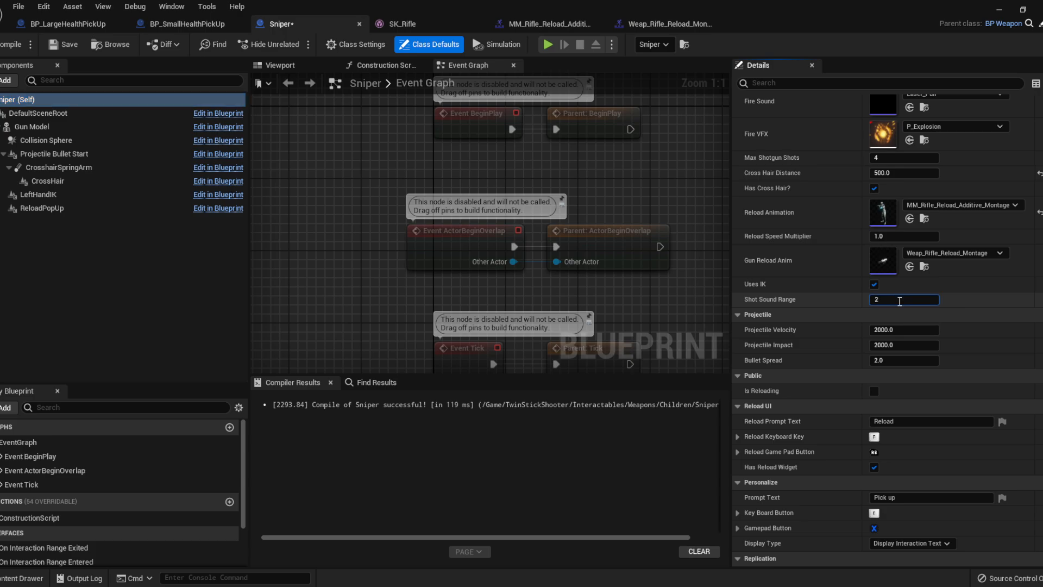
{"action": "left_click", "coordinate": [27, 48]}
Set the Sniper's Projectile Velocity to 4000 and compile the blueprint
{"action": "left_click", "coordinate": [160, 98]}
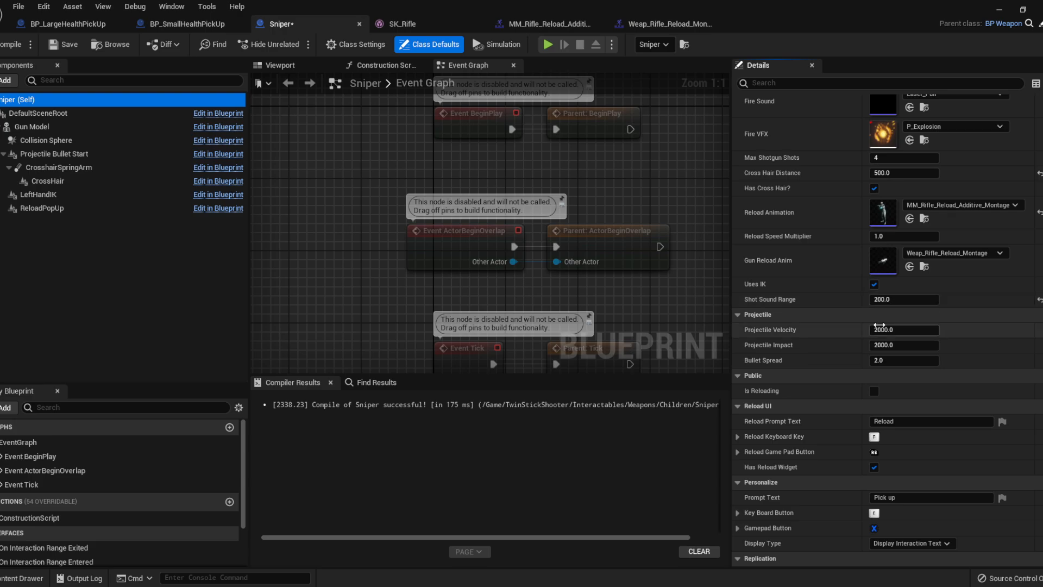
{"action": "left_click", "coordinate": [891, 329]}
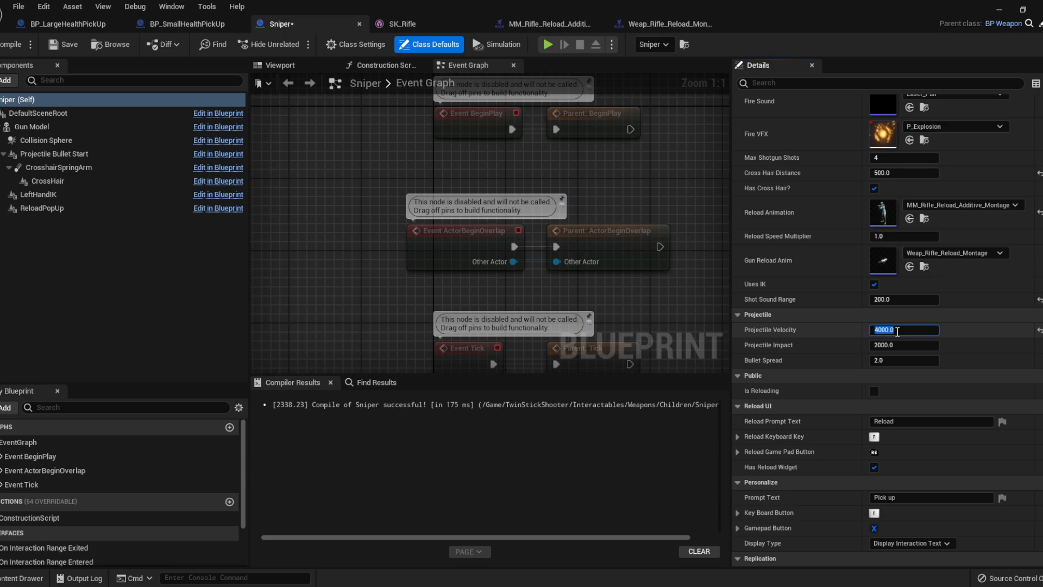
{"action": "left_click", "coordinate": [12, 44]}
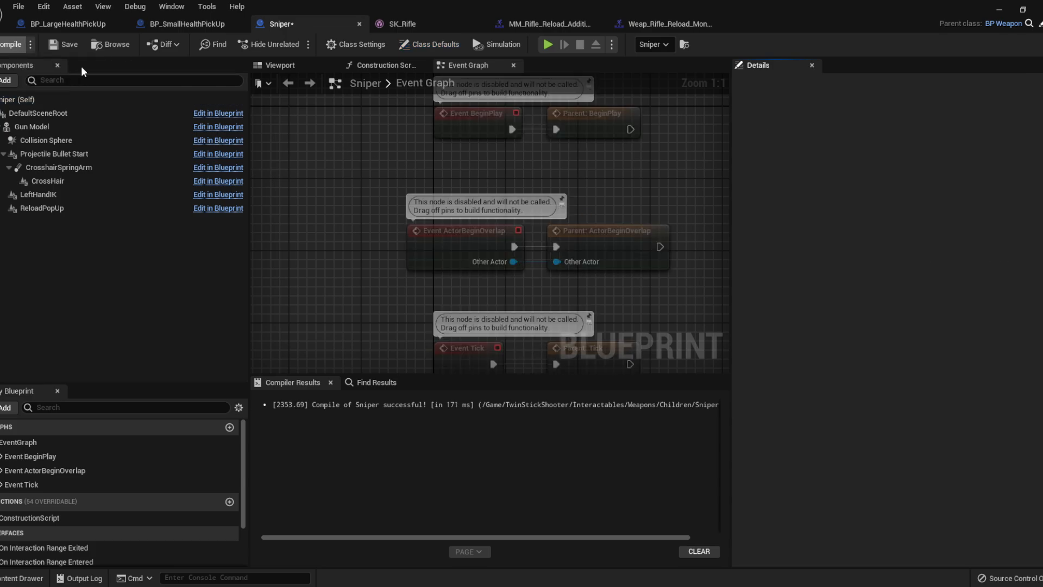
Set the Sniper's Bullet Spread to 0 and compile the blueprint
{"action": "left_click", "coordinate": [87, 100]}
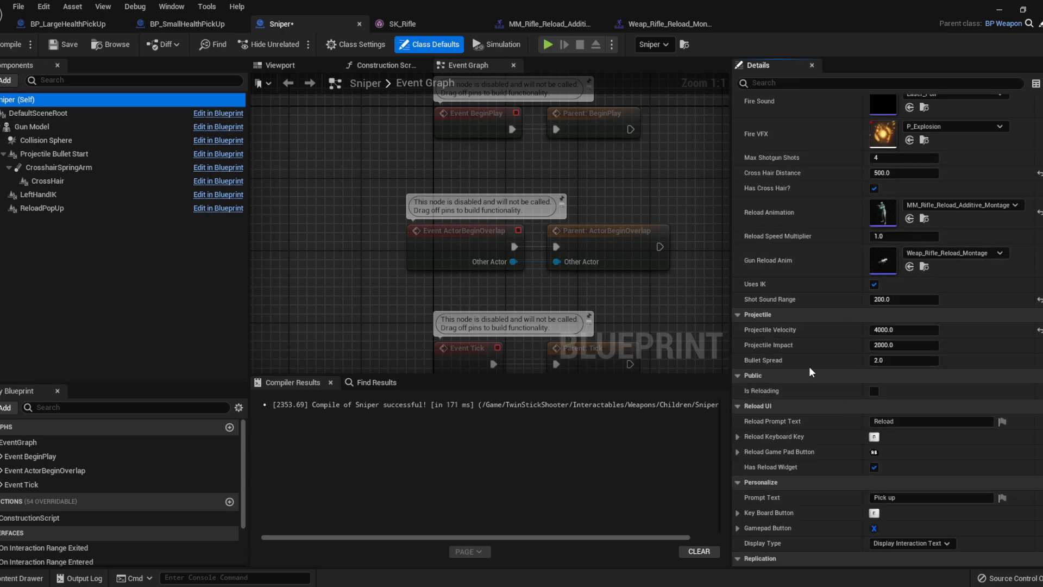
{"action": "left_click", "coordinate": [896, 361]}
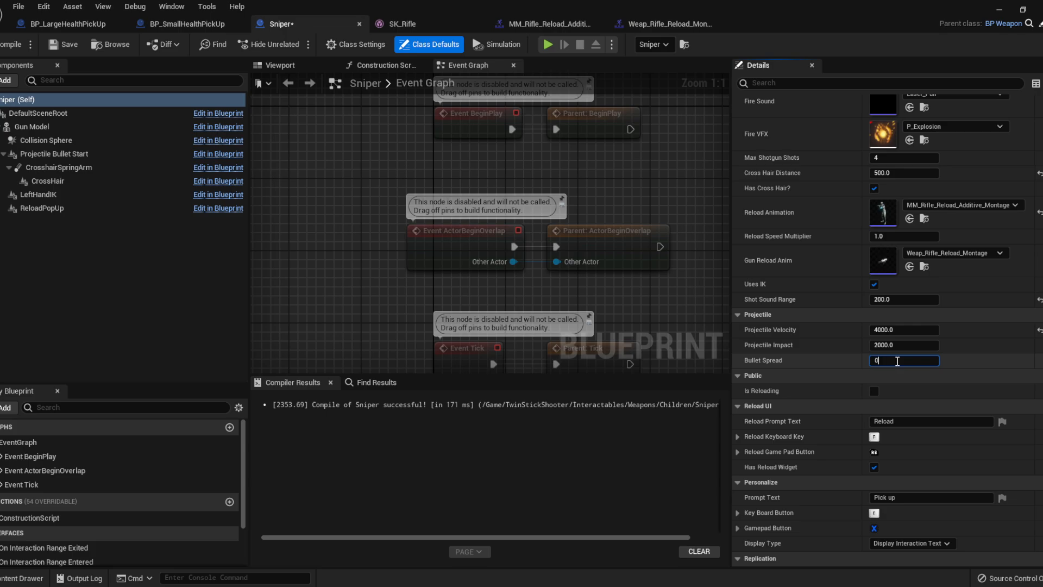
{"action": "left_click", "coordinate": [12, 44]}
Review the Sniper's Reload UI settings, including the Reload Prompt Text and the Reload Keyboard Key
{"action": "left_click", "coordinate": [136, 100]}
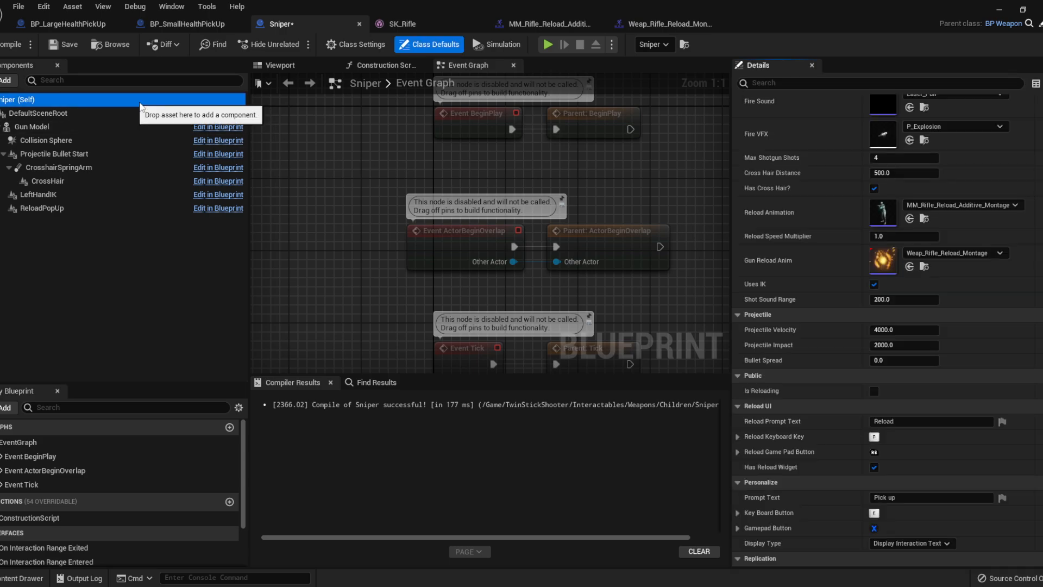
{"action": "scroll", "coordinate": [823, 392], "scroll_direction": "down", "scroll_amount": 2}
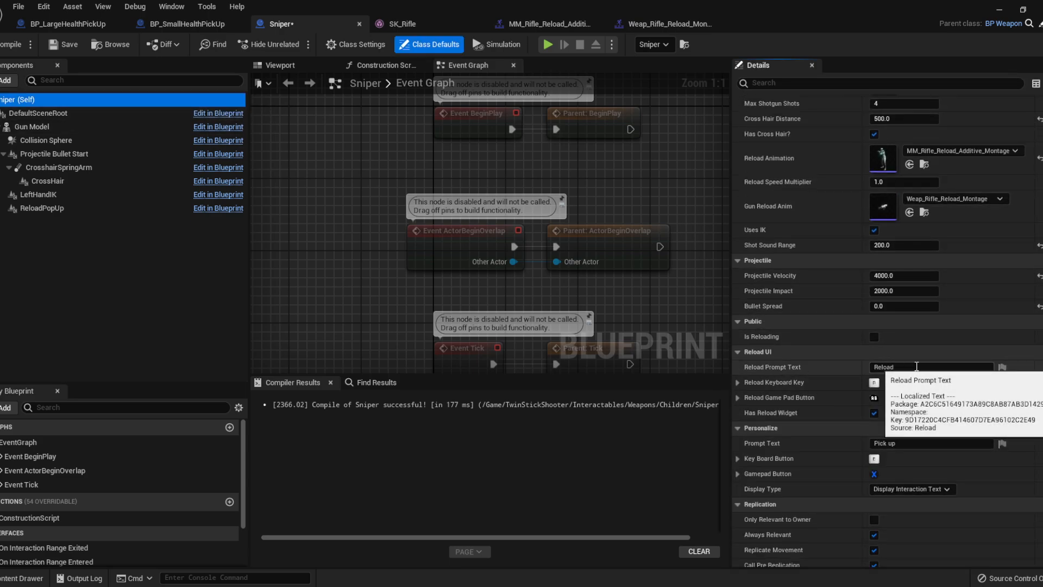
{"action": "left_click", "coordinate": [891, 368]}
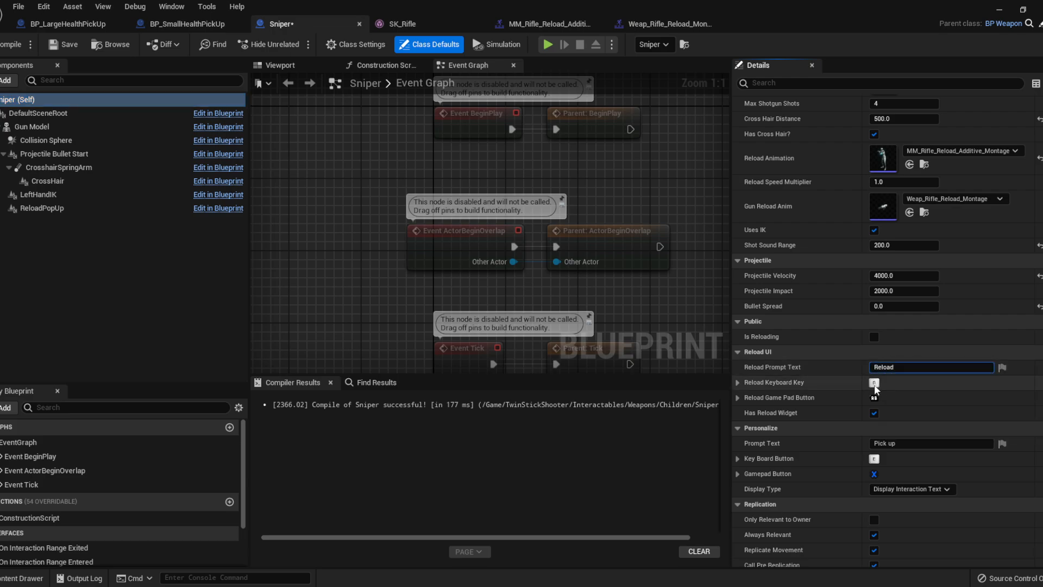
{"action": "left_click", "coordinate": [737, 382]}
{"action": "left_click", "coordinate": [737, 382]}
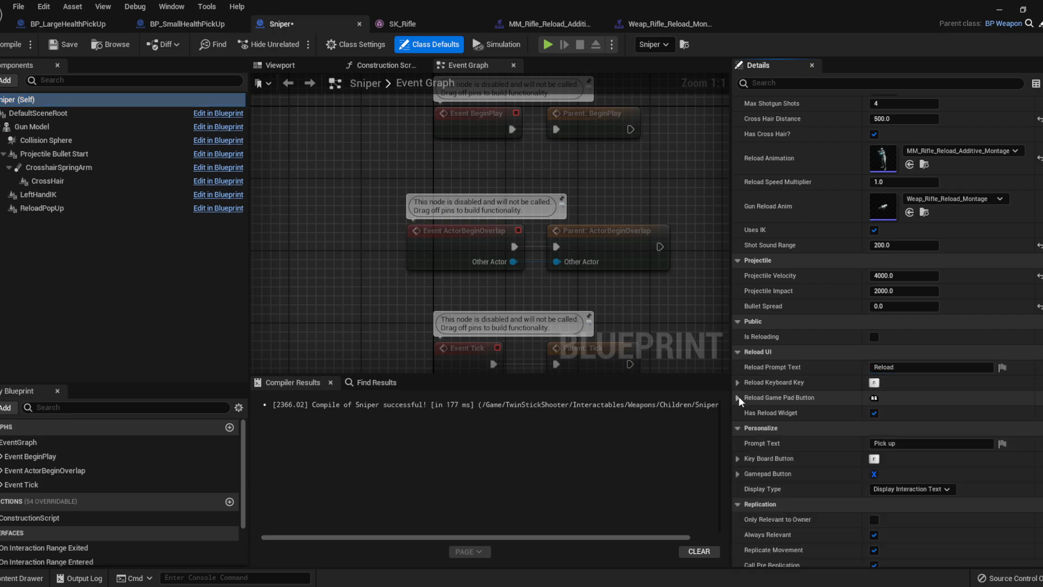
Check the Reload Game Pad Button setting, re-enable Has Reload Widget in the Sniper's Reload UI settings and compile the blueprint
{"action": "left_click", "coordinate": [738, 397]}
{"action": "left_click", "coordinate": [738, 397]}
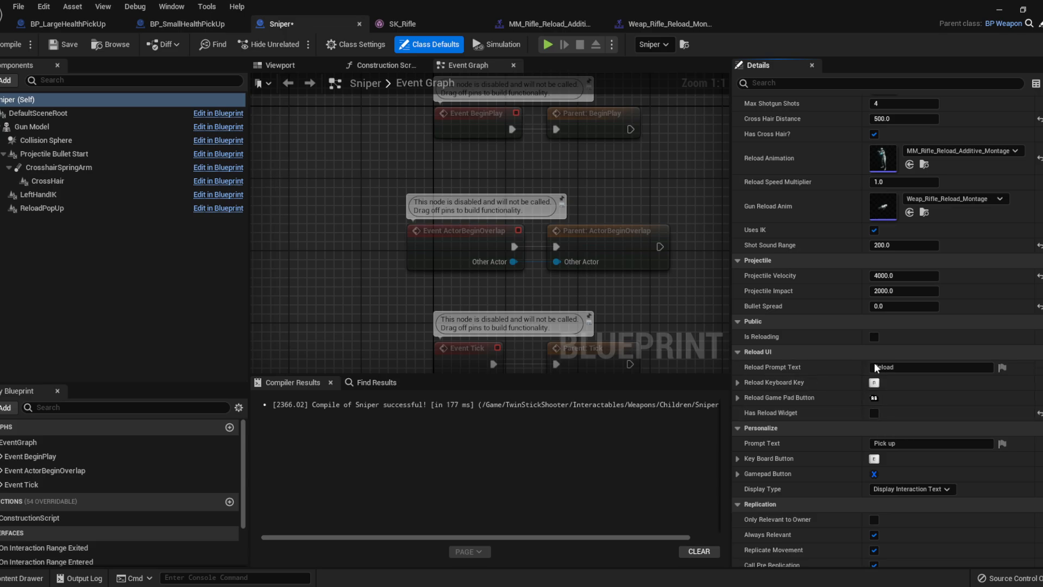
{"action": "left_click", "coordinate": [874, 414]}
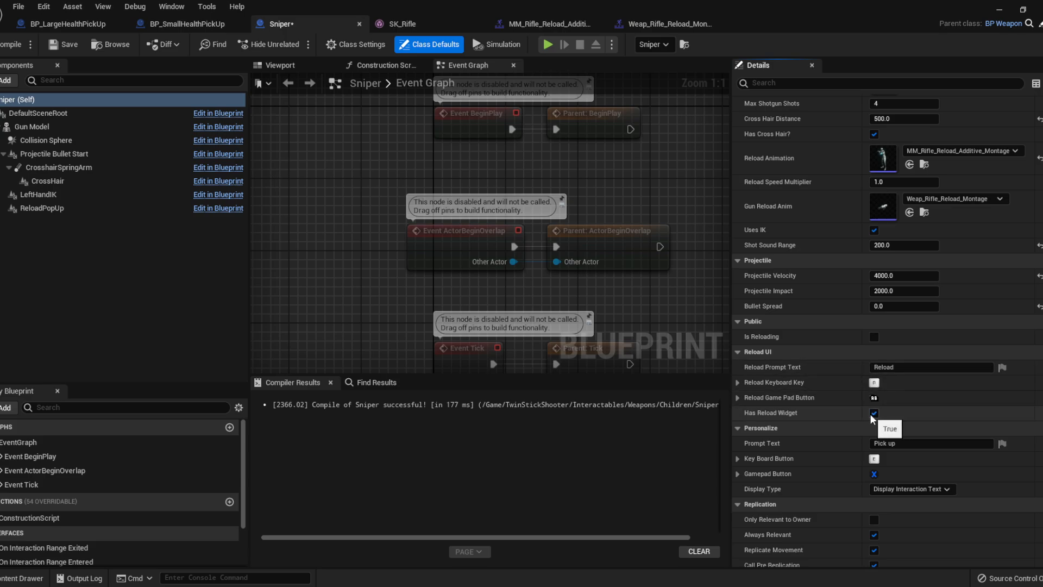
{"action": "left_click", "coordinate": [18, 46]}
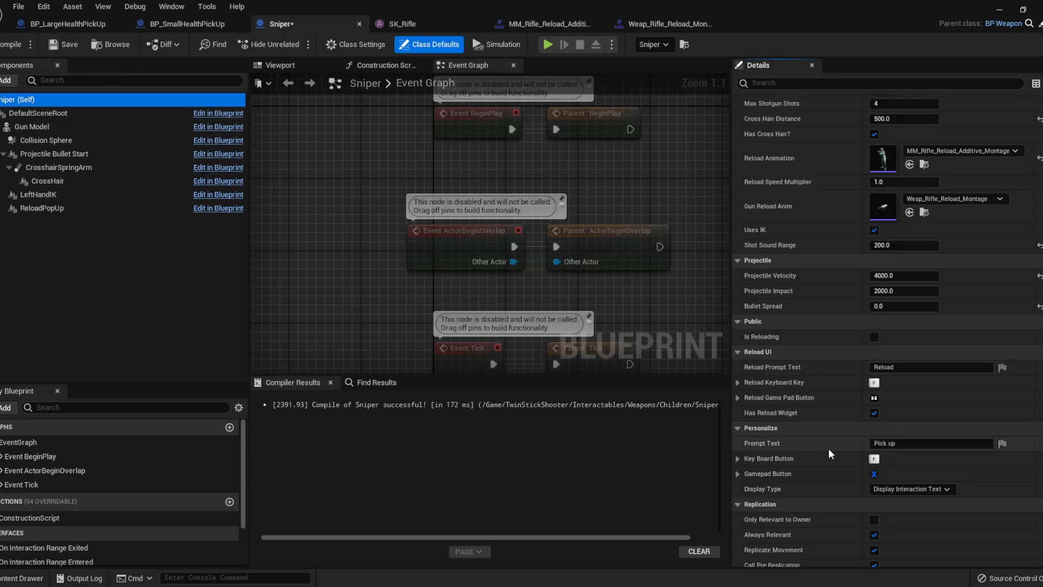
Examine the Sniper's Personalize settings, including Prompt Text, Key Board Button and Gamepad Button, and view its Gun Model in the viewport
{"action": "scroll", "coordinate": [830, 454], "scroll_direction": "down", "scroll_amount": 3}
{"action": "left_click", "coordinate": [899, 437]}
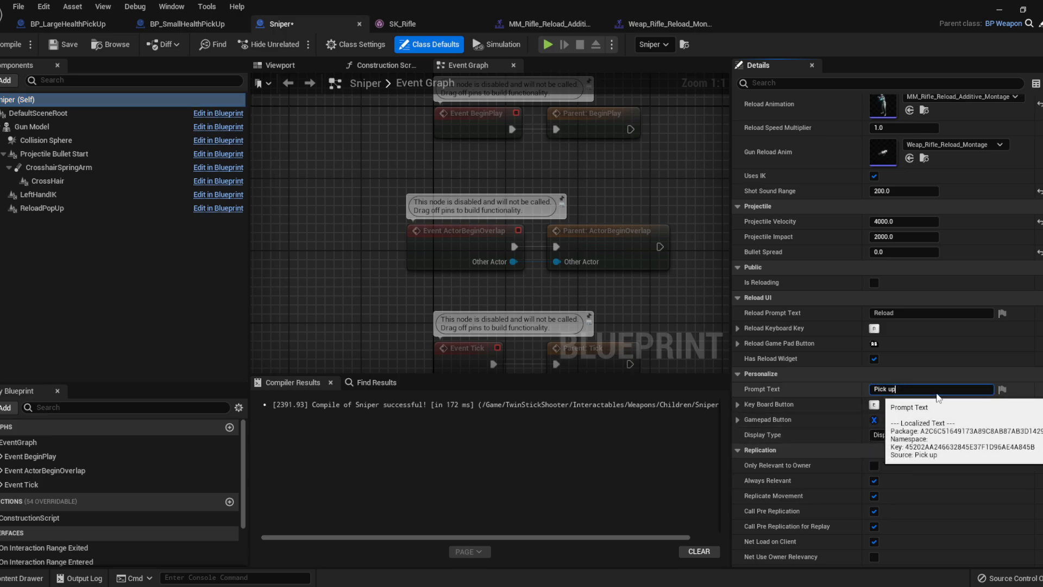
{"action": "left_click", "coordinate": [902, 390]}
{"action": "left_click", "coordinate": [738, 404]}
{"action": "left_click", "coordinate": [738, 405]}
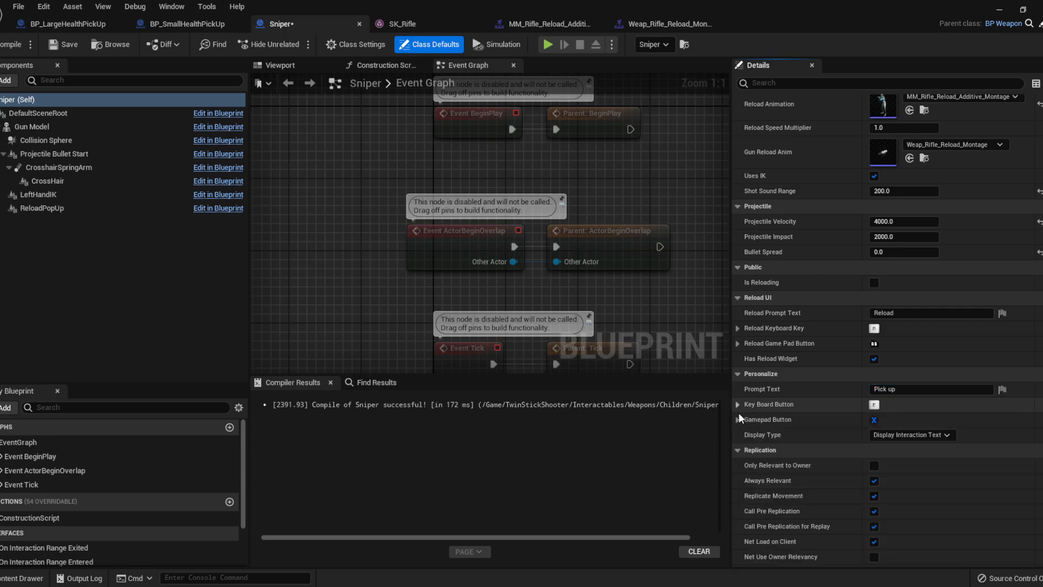
{"action": "left_click", "coordinate": [738, 418]}
{"action": "left_click", "coordinate": [738, 417]}
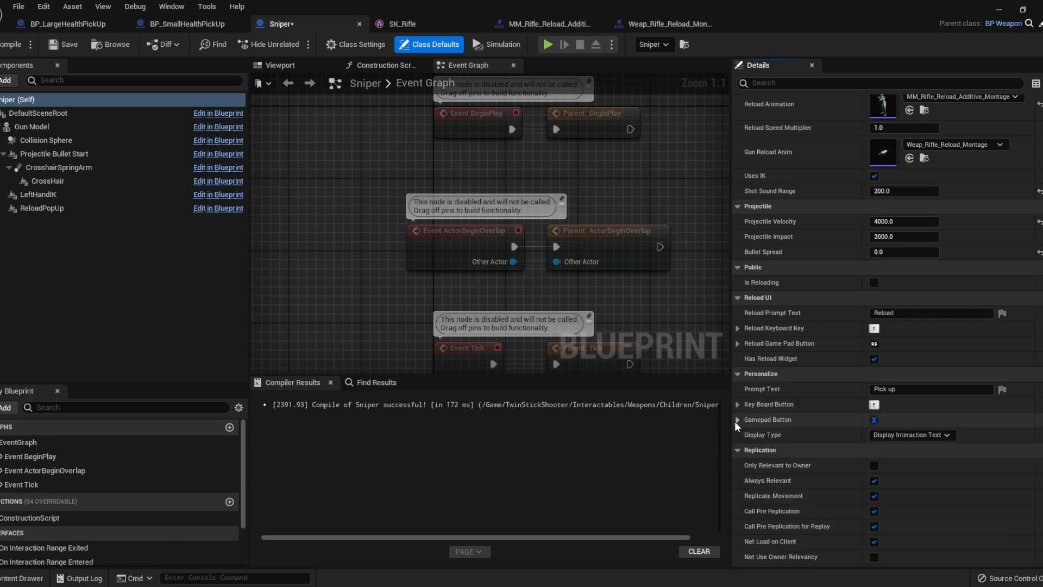
{"action": "left_click", "coordinate": [736, 421]}
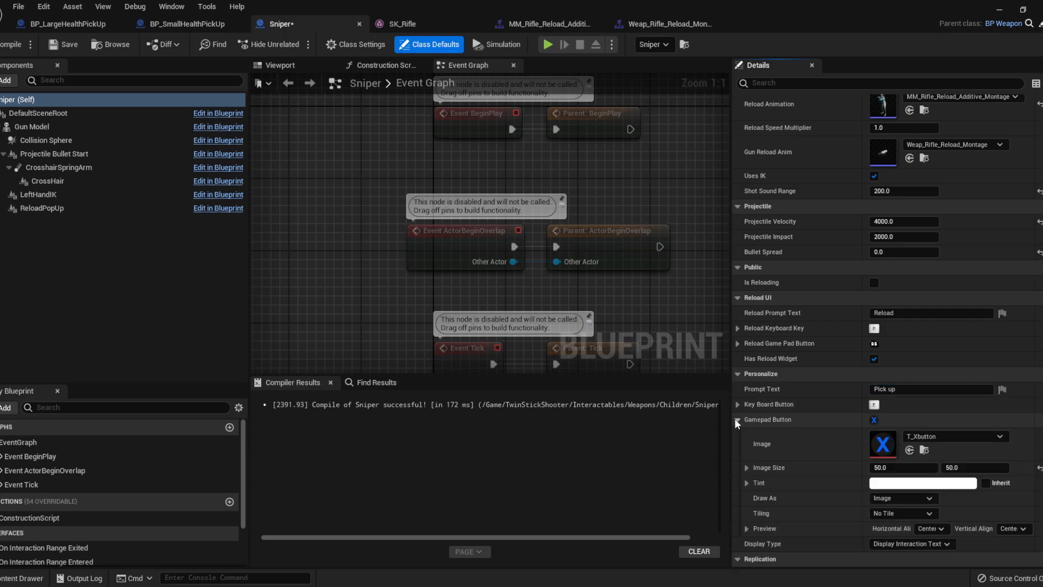
{"action": "left_click", "coordinate": [737, 420]}
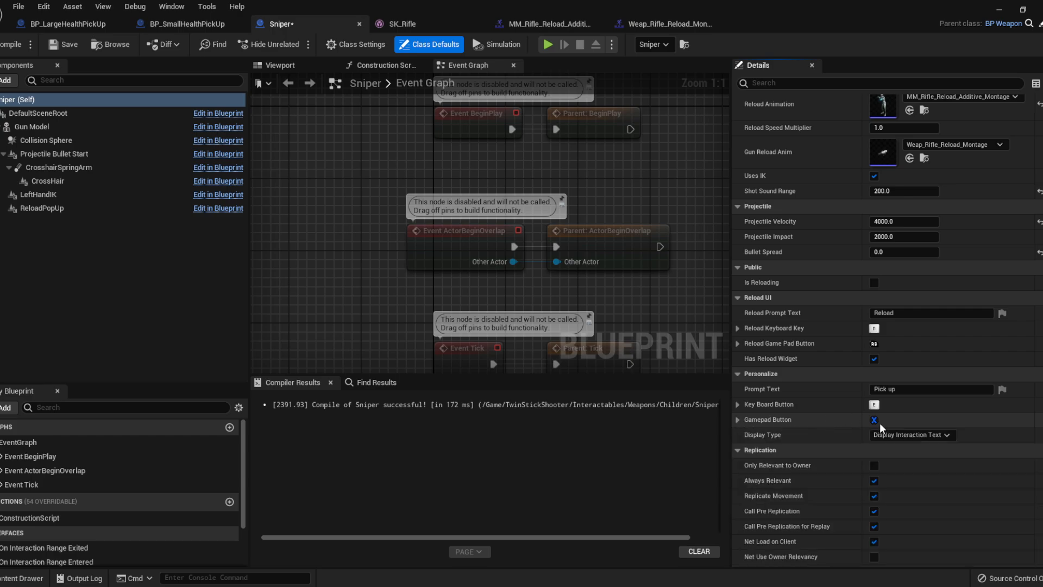
{"action": "left_click", "coordinate": [737, 419]}
{"action": "left_click", "coordinate": [737, 420]}
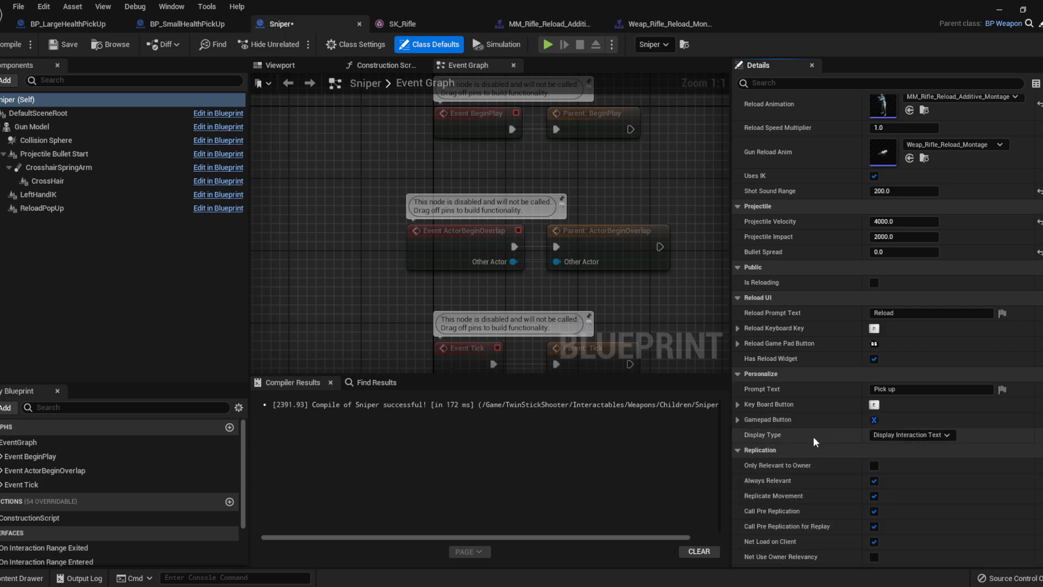
{"action": "scroll", "coordinate": [813, 440], "scroll_direction": "down", "scroll_amount": 20}
{"action": "scroll", "coordinate": [813, 447], "scroll_direction": "up", "scroll_amount": 15}
{"action": "scroll", "coordinate": [810, 447], "scroll_direction": "up", "scroll_amount": 15}
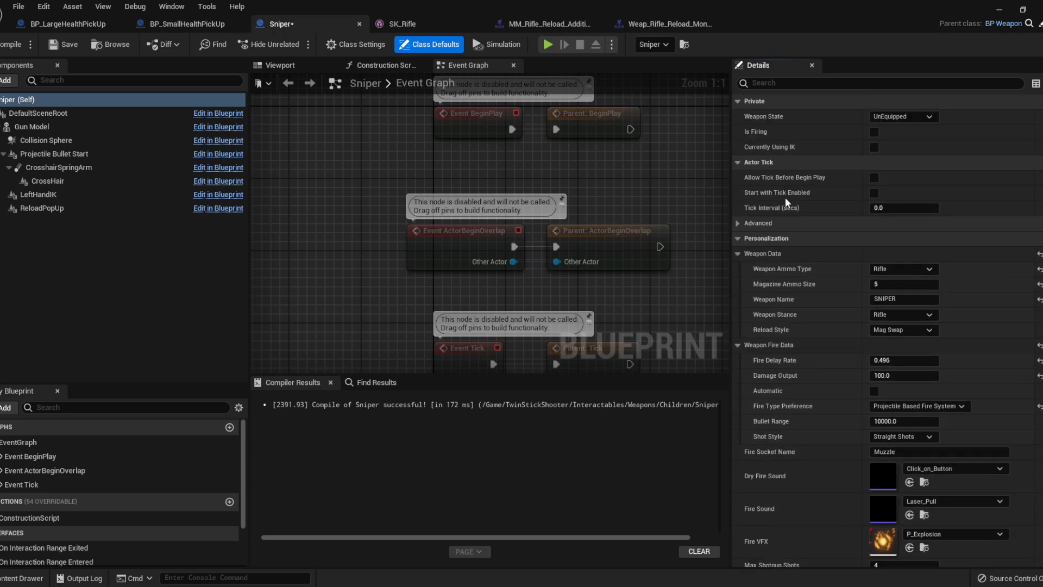
{"action": "left_click", "coordinate": [283, 70]}
{"action": "left_click", "coordinate": [407, 235]}
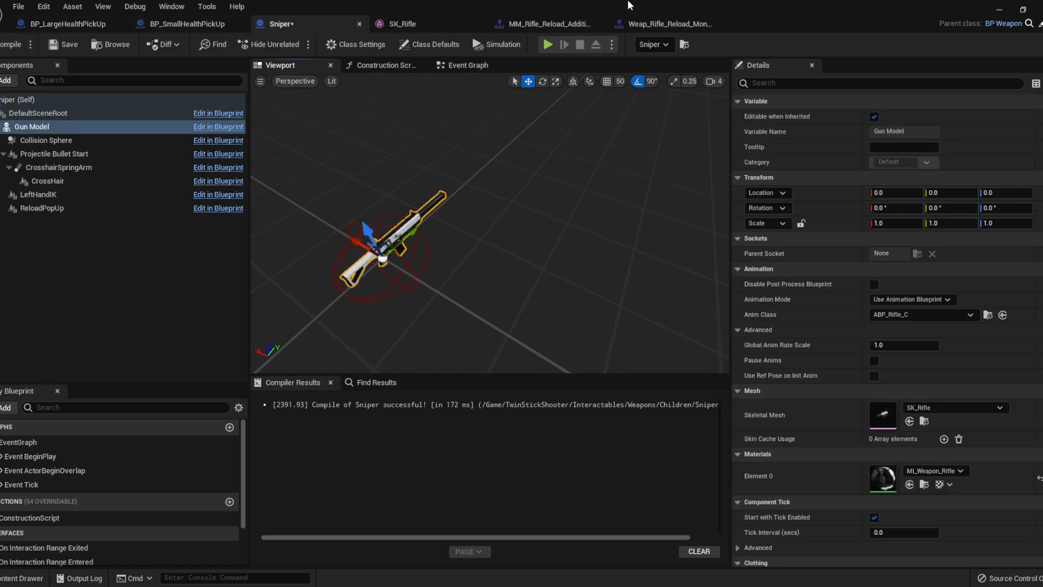
Return to the level and delete the two wall pieces at the far corner of the weapons area
{"action": "left_click", "coordinate": [999, 13]}
{"action": "right_click_drag", "start_coordinate": [481, 101], "coordinate": [560, 62]}
{"action": "left_click", "coordinate": [476, 112]}
{"action": "left_click", "coordinate": [472, 121], "text": "ctrl"}
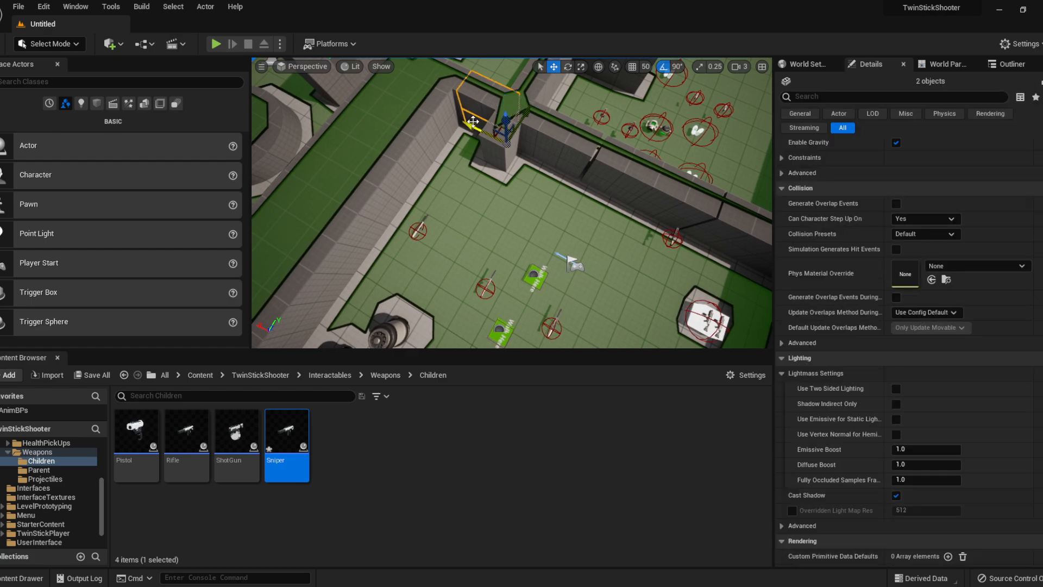
{"action": "key", "text": "Delete"}
Delete the wall pieces separating the weapons area from the neighbouring pick-ups area
{"action": "left_click", "coordinate": [559, 145]}
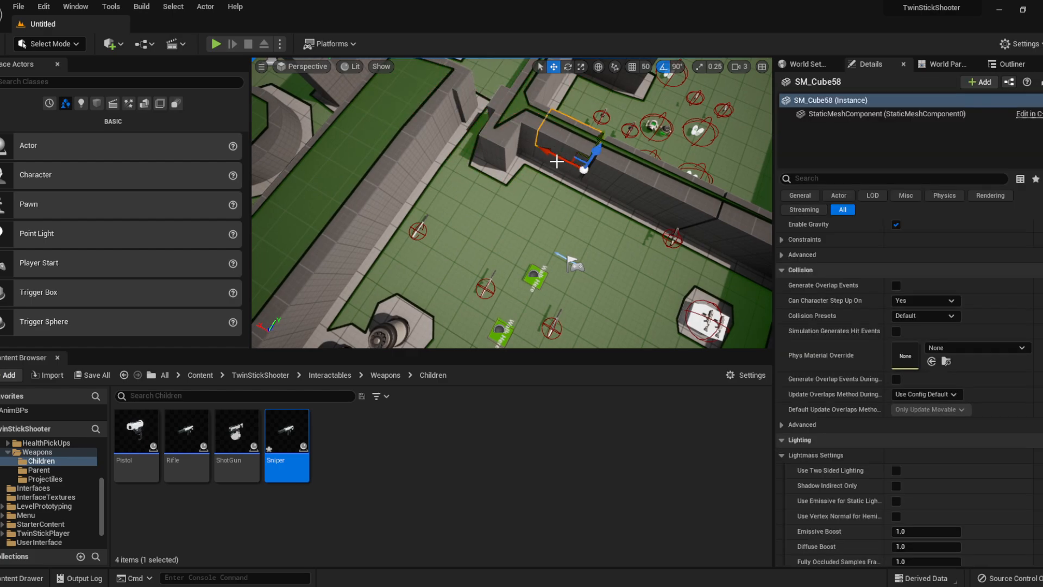
{"action": "left_click", "coordinate": [557, 161], "text": "ctrl"}
{"action": "left_click", "coordinate": [617, 176], "text": "ctrl"}
{"action": "left_click", "coordinate": [526, 148], "text": "ctrl"}
{"action": "left_click", "coordinate": [526, 148], "text": "ctrl"}
{"action": "left_click", "coordinate": [623, 204], "text": "ctrl"}
{"action": "left_click", "coordinate": [665, 195], "text": "ctrl"}
{"action": "key", "text": "Delete"}
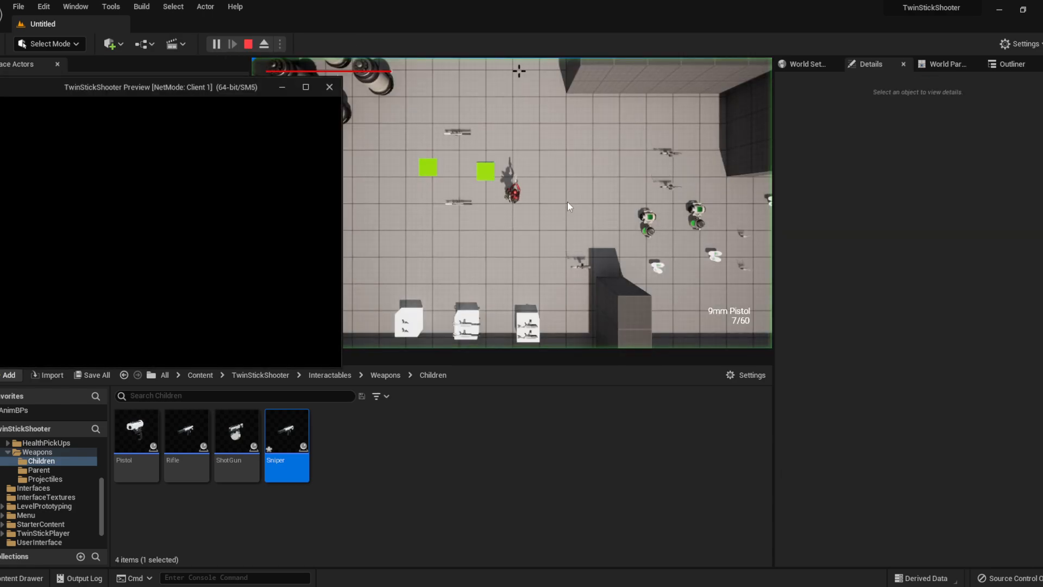
Play the level and pick up the Sniper near the green Walk Here tiles
{"action": "left_click", "coordinate": [567, 201]}
{"action": "key", "text": "a"}
{"action": "key", "text": "s"}
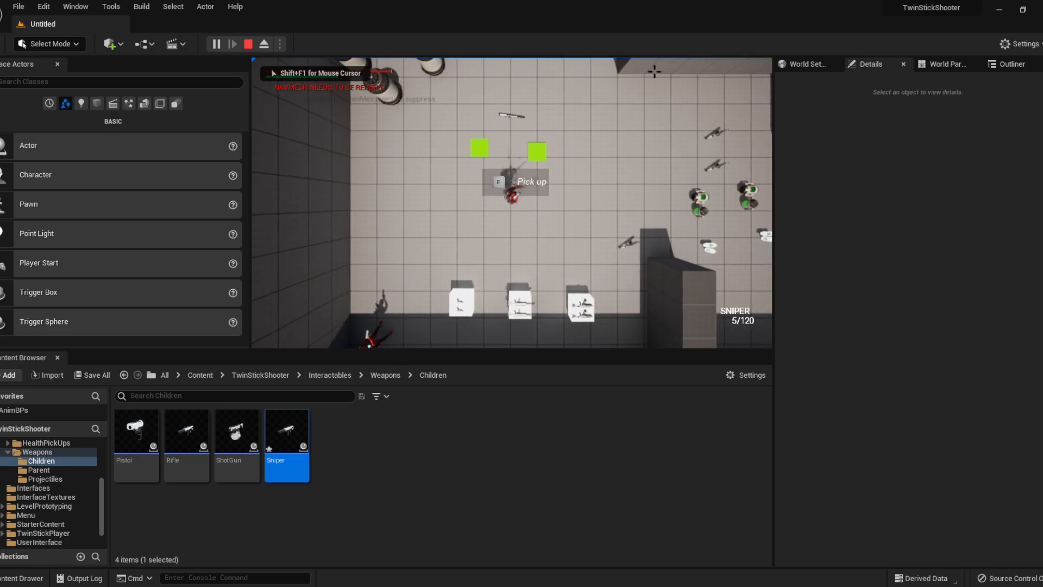
{"action": "key", "text": "e"}
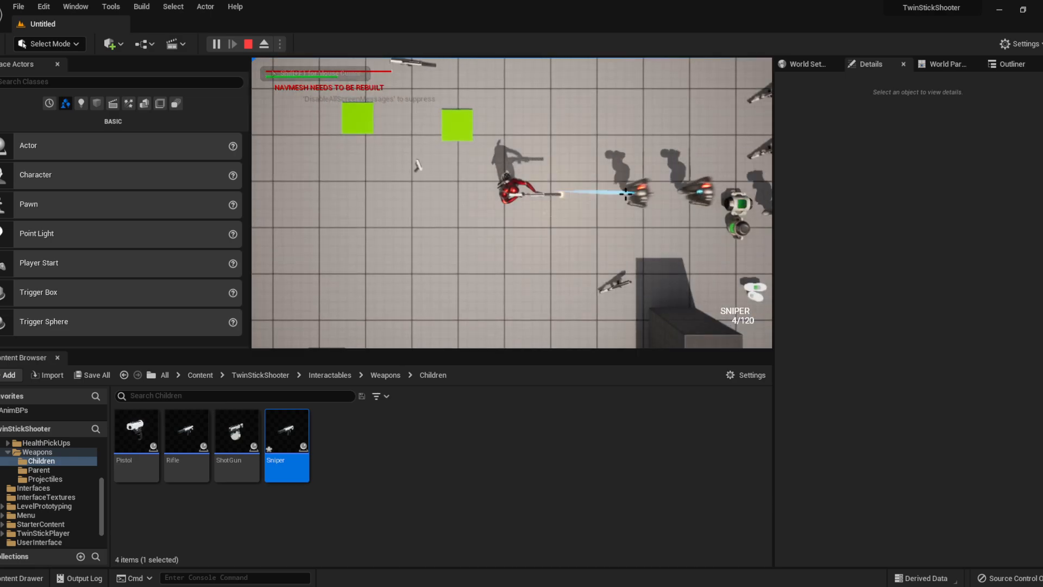
Test the Sniper in-game by firing at the approaching enemies while moving around the green tiles
{"action": "key", "text": "a"}
{"action": "left_click", "coordinate": [568, 201]}
{"action": "left_click", "coordinate": [567, 202]}
{"action": "key", "text": "d"}
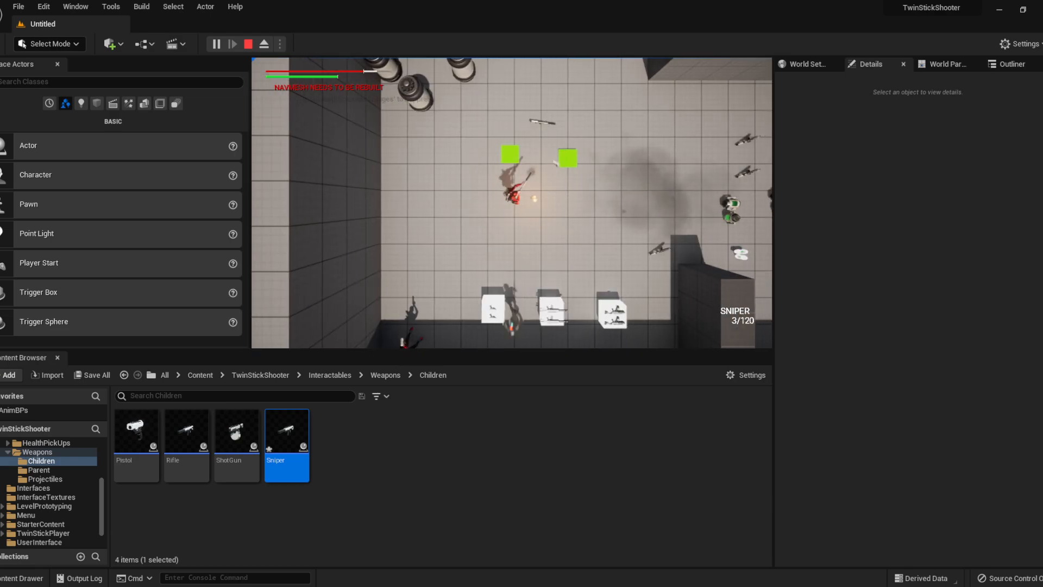
{"action": "key", "text": "a"}
{"action": "key", "text": "w"}
{"action": "left_click", "coordinate": [697, 174]}
{"action": "key", "text": "s"}
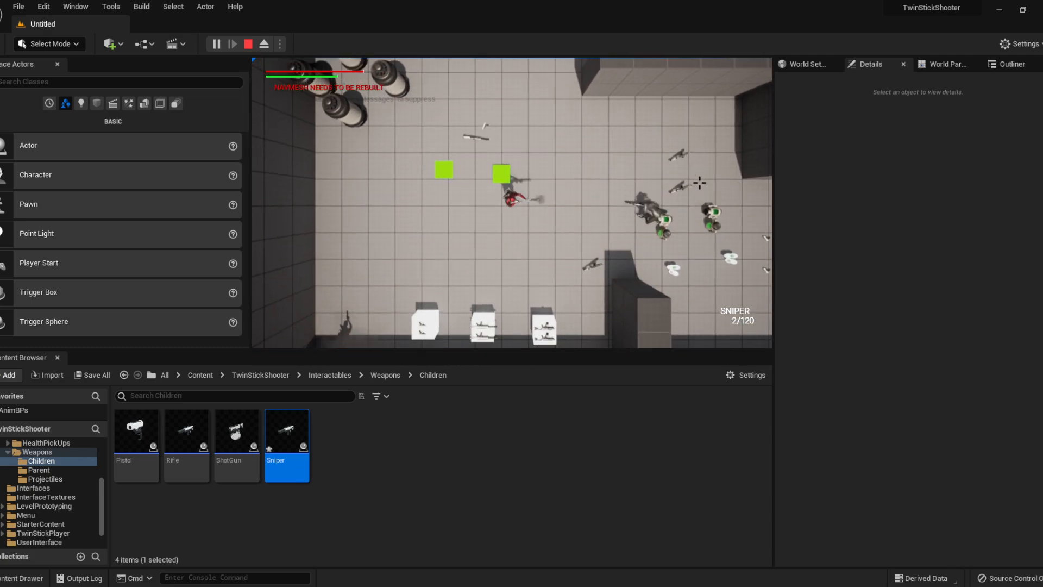
Reload the partly used Sniper magazine, cross into the neighbouring area and fire at the remaining enemies
{"action": "key", "text": "d"}
{"action": "key", "text": "r"}
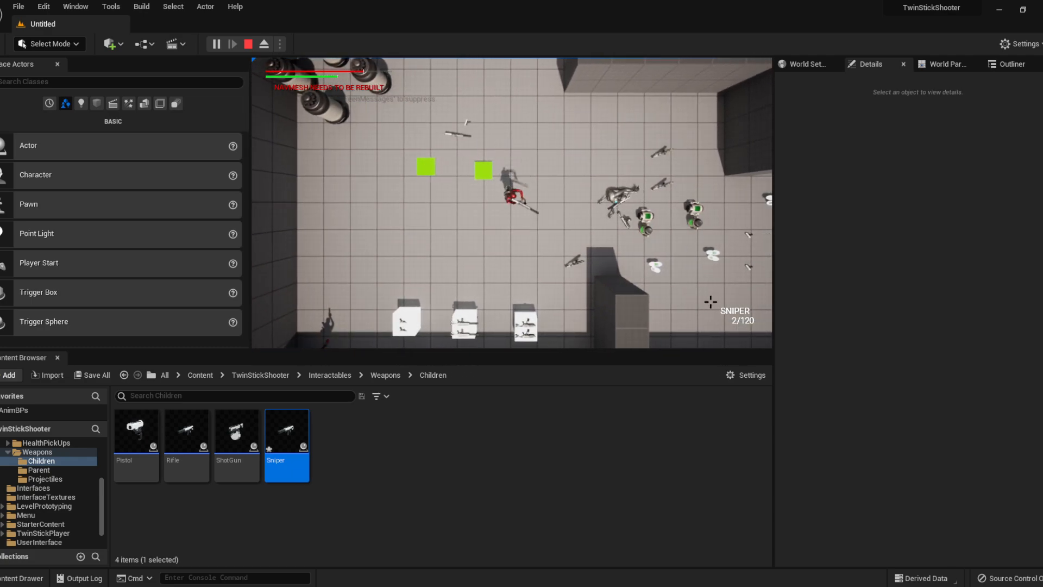
{"action": "key", "text": "d"}
{"action": "key", "text": "d"}
{"action": "left_click", "coordinate": [417, 99]}
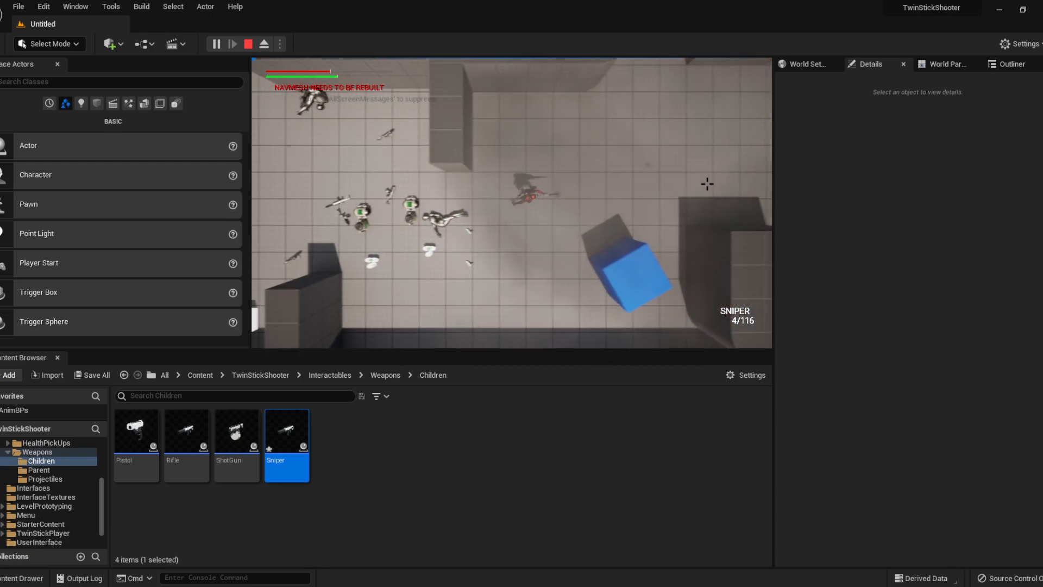
Walk the character into the narrow corridors, empty the Sniper's magazine and reload it to test the reload prompt
{"action": "key", "text": "w"}
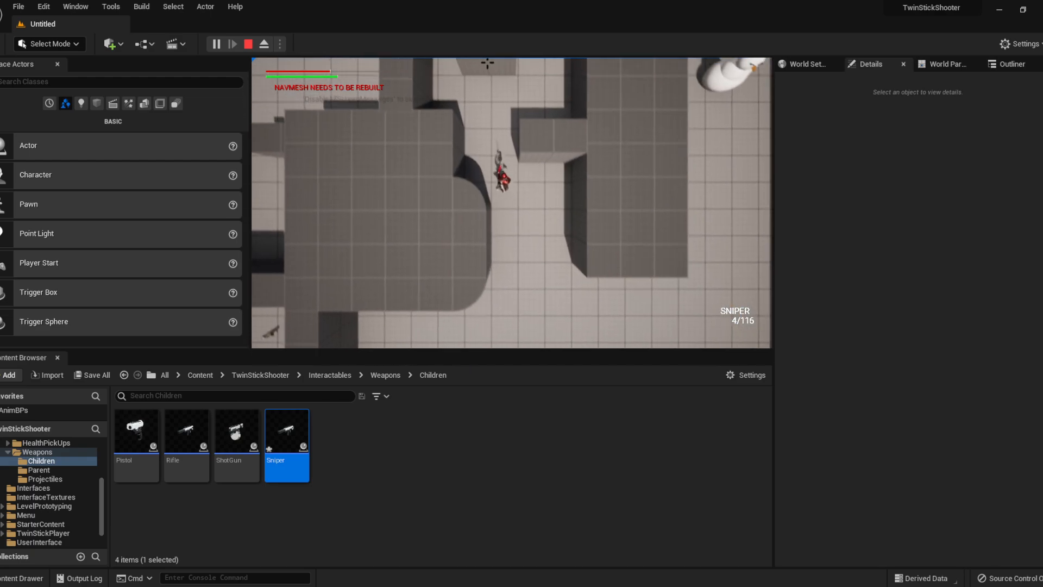
{"action": "key", "text": "w"}
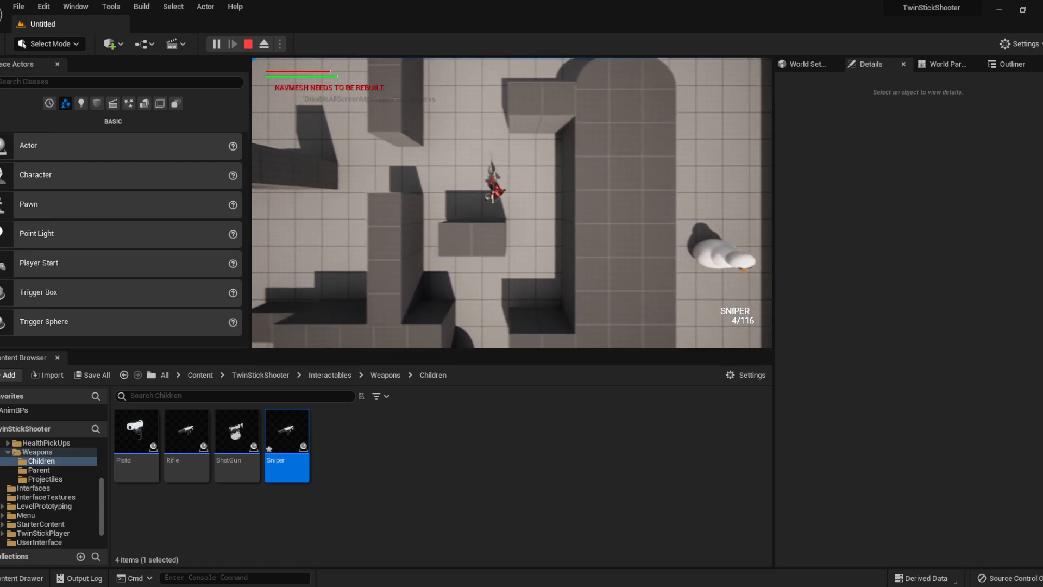
{"action": "left_click", "coordinate": [493, 131]}
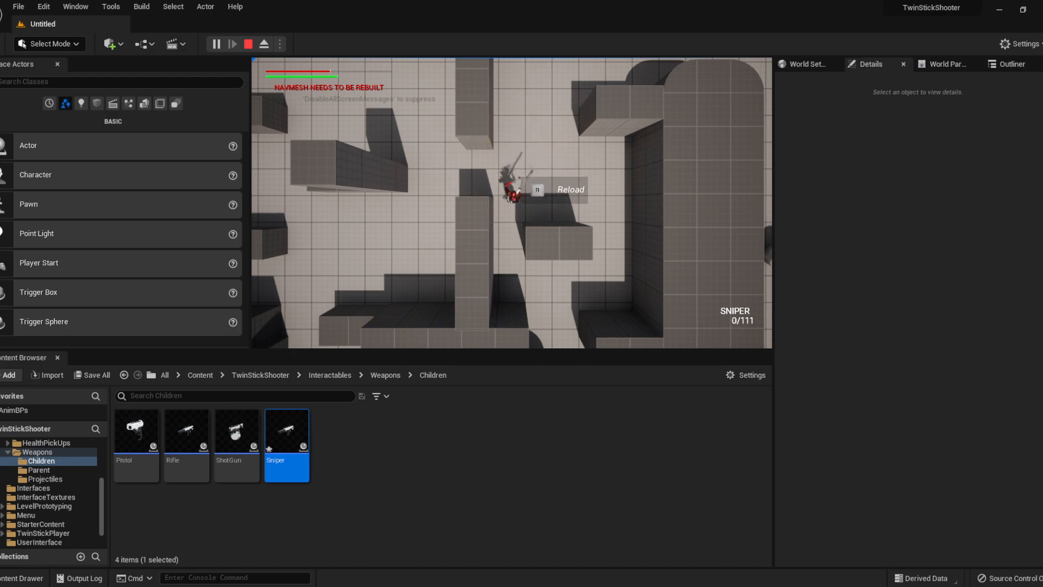
{"action": "key", "text": "d"}
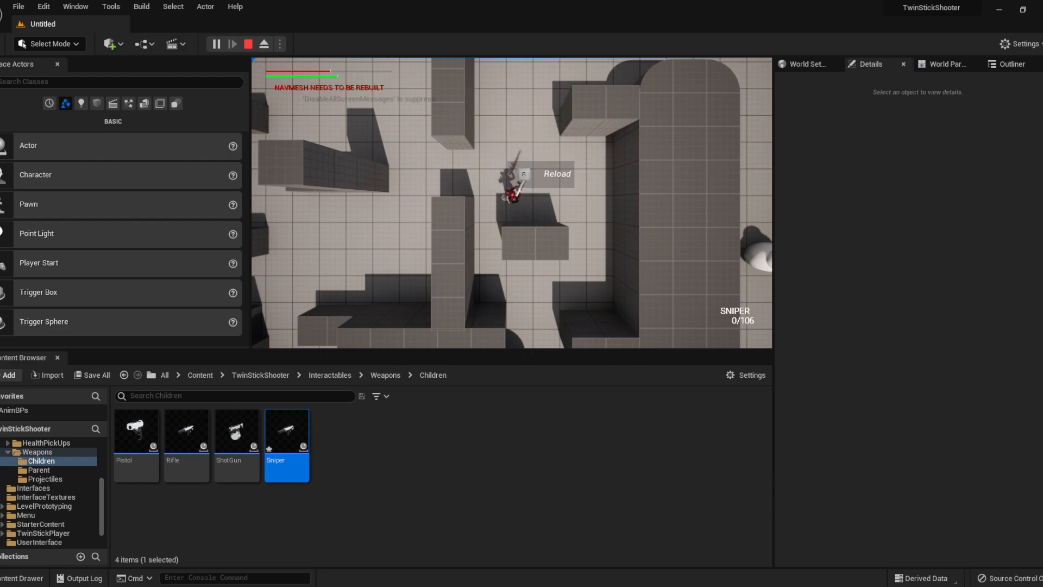
{"action": "key", "text": "d"}
{"action": "key", "text": "r"}
{"action": "key", "text": "s"}
{"action": "key", "text": "a"}
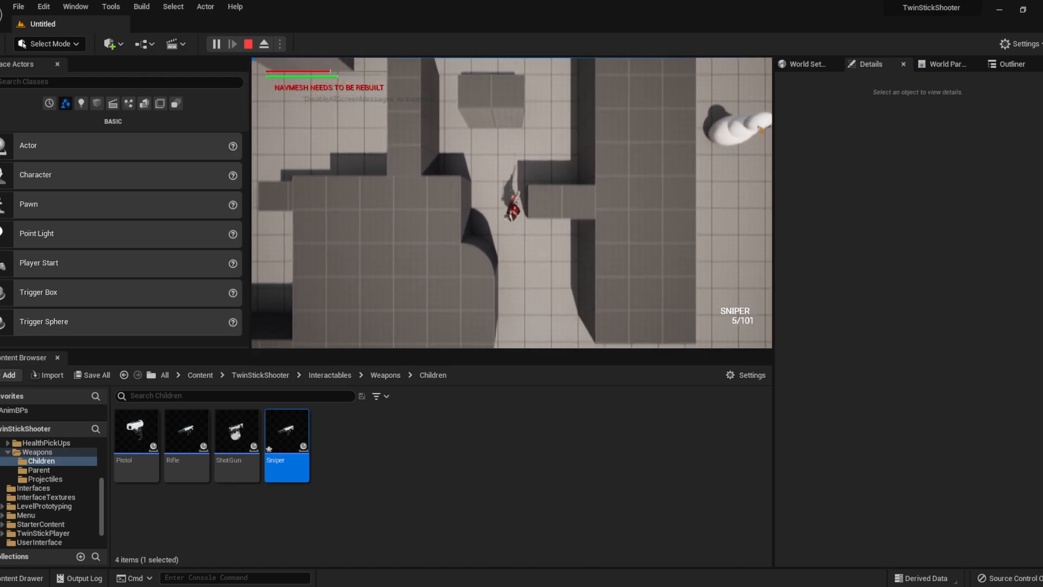
Approach the large white character beside the outer wall and shoot it with the Sniper
{"action": "key", "text": "d"}
{"action": "key", "text": "w"}
{"action": "key", "text": "w"}
{"action": "left_click", "coordinate": [537, 116]}
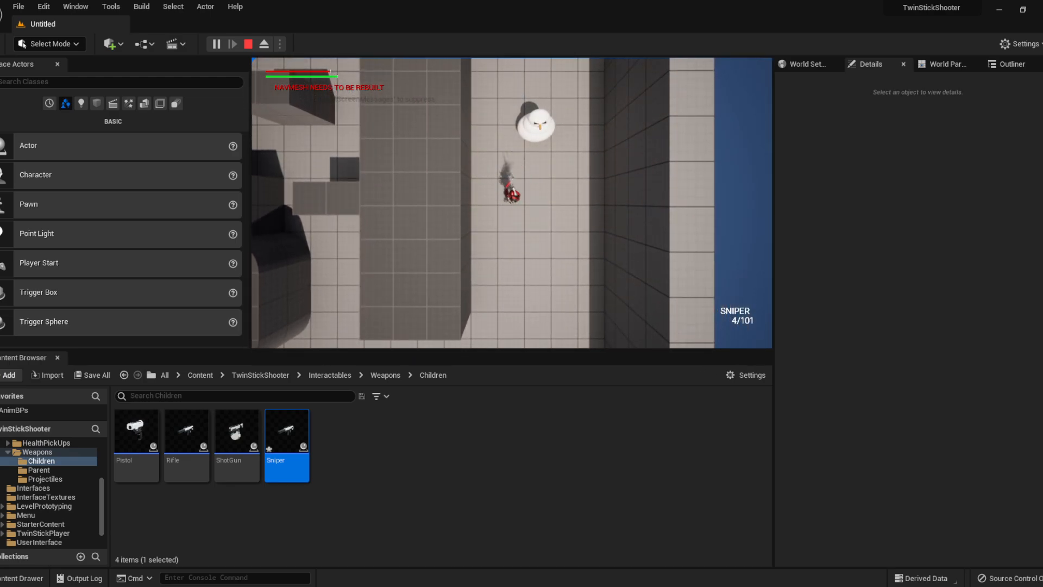
{"action": "right_click", "coordinate": [539, 122]}
{"action": "left_click", "coordinate": [539, 122]}
{"action": "left_click", "coordinate": [539, 122]}
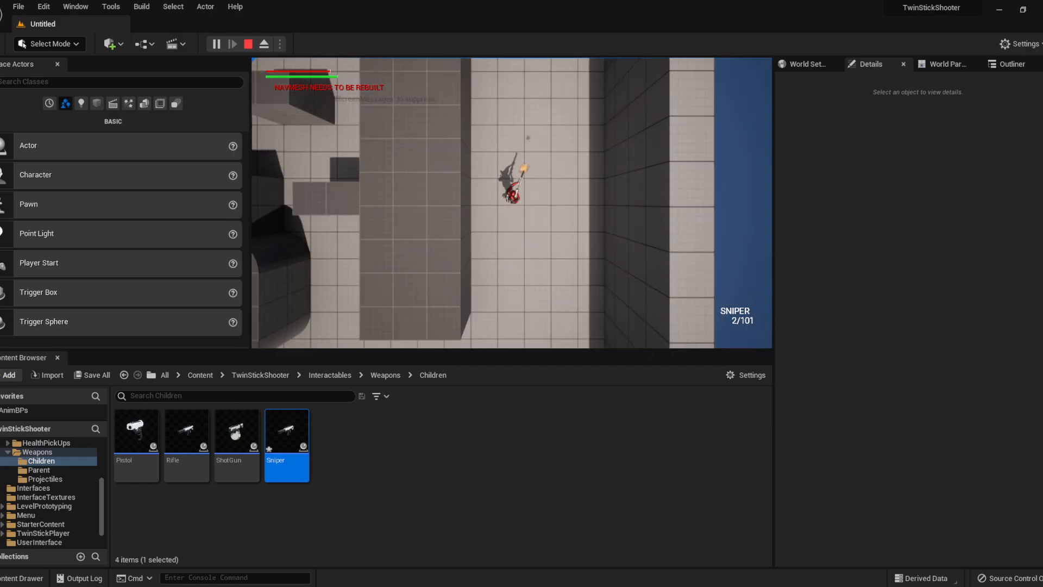
Walk back through the corridors towards the blue cube, fire the Sniper's remaining rounds and end the play session
{"action": "key", "text": "w"}
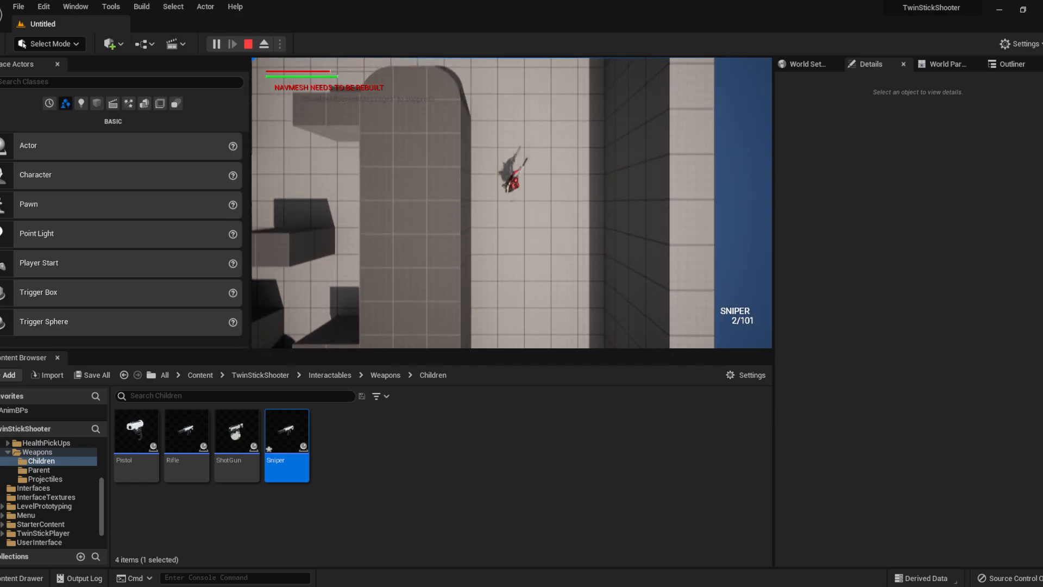
{"action": "key", "text": "a"}
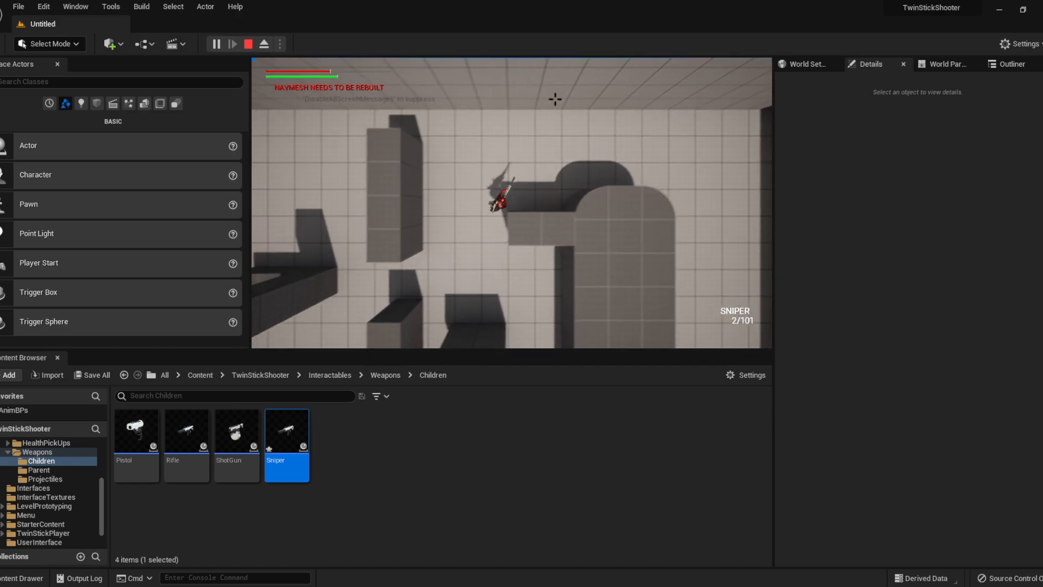
{"action": "key", "text": "s"}
{"action": "key", "text": "d"}
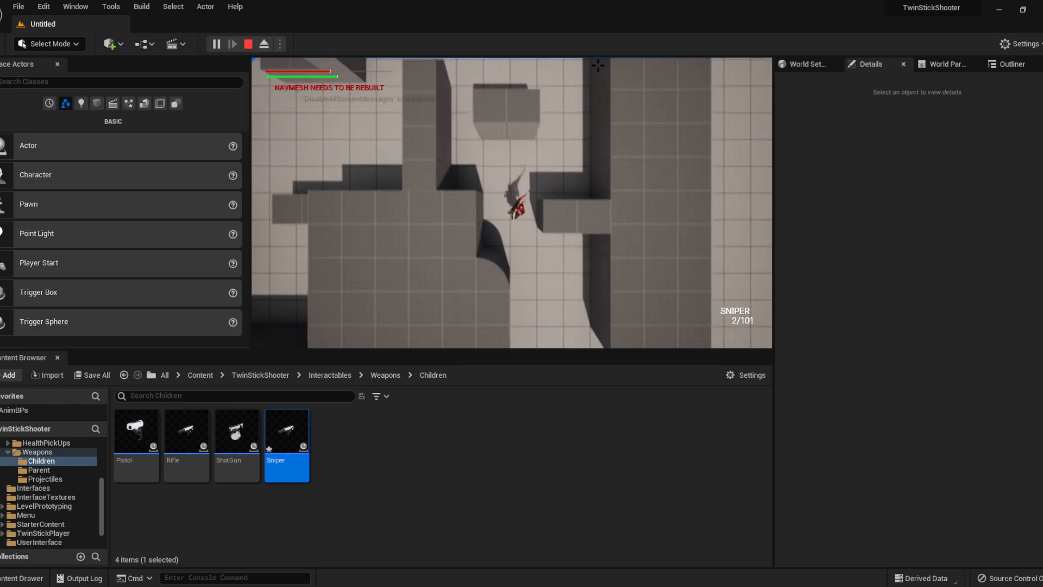
{"action": "left_click", "coordinate": [544, 163]}
{"action": "key", "text": "s"}
{"action": "left_click", "coordinate": [544, 163]}
{"action": "key", "text": "a"}
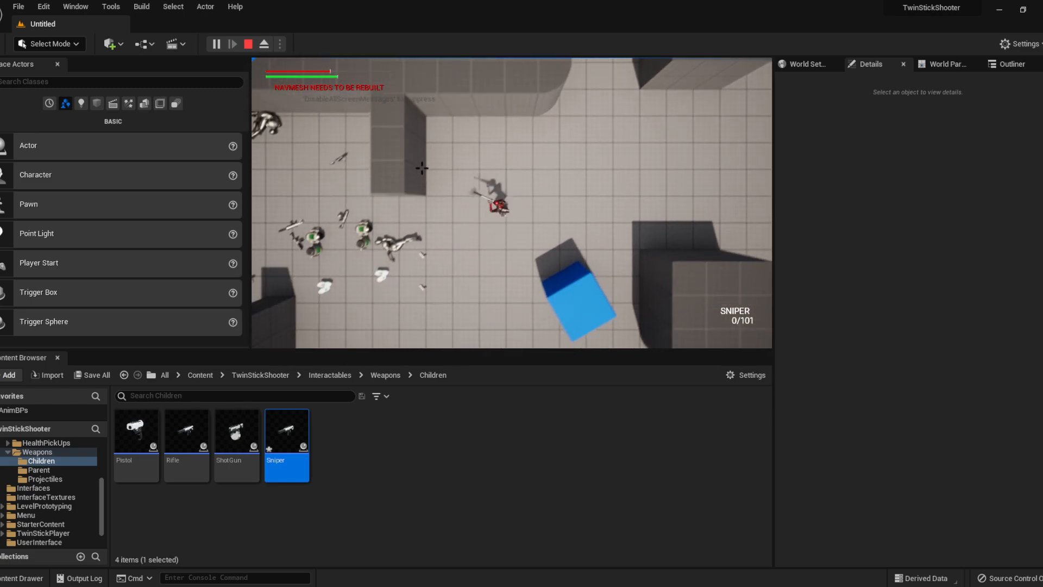
{"action": "key", "text": "Escape"}
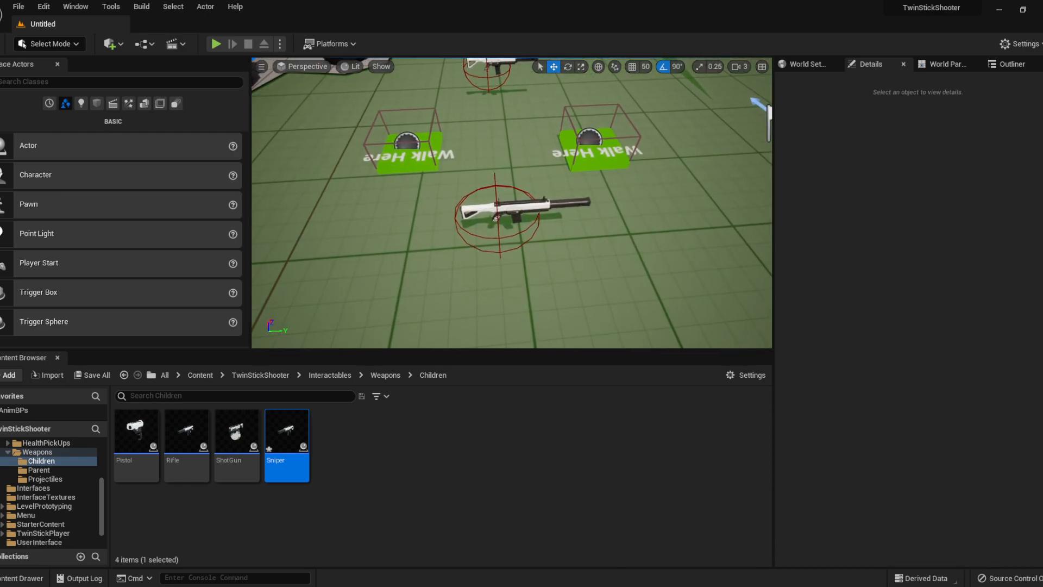
Set the Shot Style of the Sniper placed in the level to Spread Shots
{"action": "left_click", "coordinate": [552, 206]}
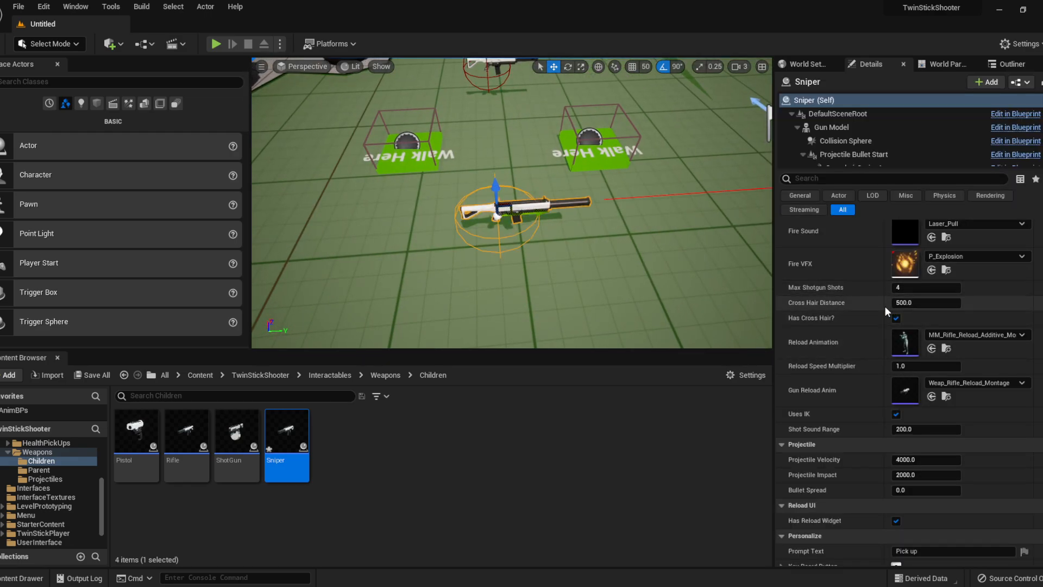
{"action": "scroll", "coordinate": [888, 307], "scroll_direction": "up", "scroll_amount": 5}
{"action": "left_click", "coordinate": [922, 341]}
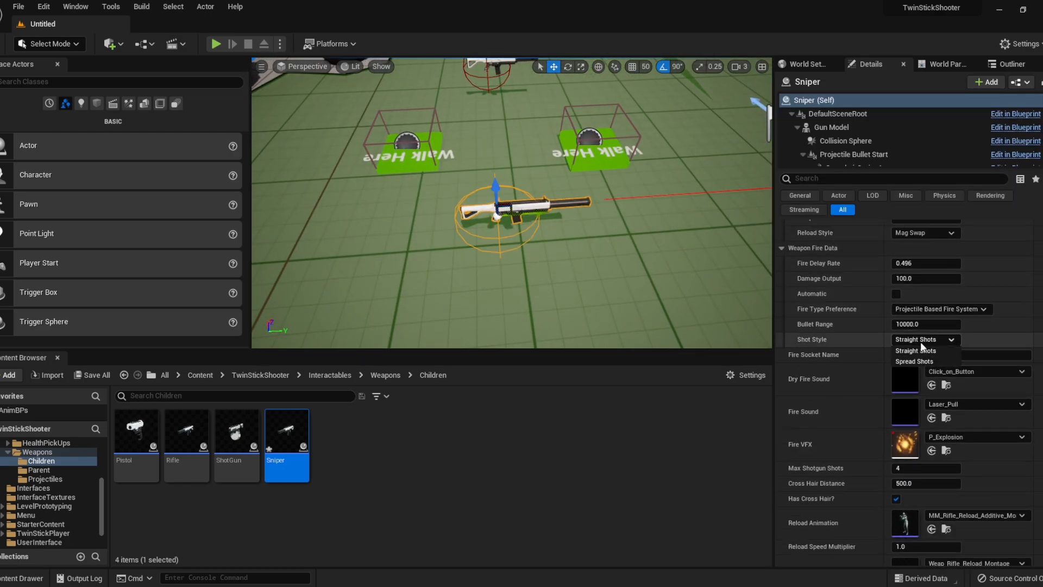
{"action": "left_click", "coordinate": [919, 361]}
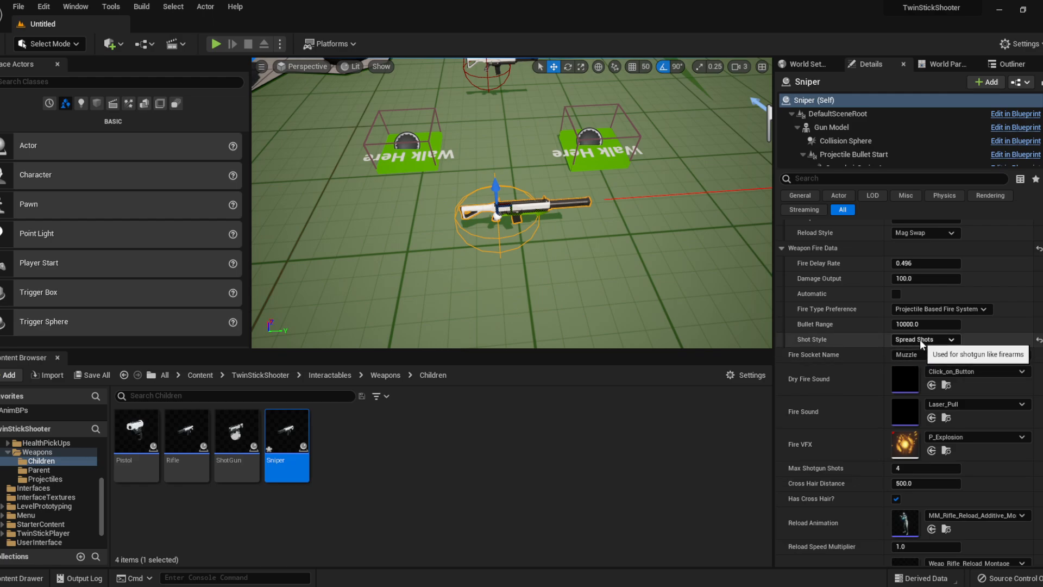
Make the Sniper fire automatically with a Fire Delay Rate of 0.24, and set its Weapon Ammo Type to Shotgun
{"action": "left_click", "coordinate": [895, 293]}
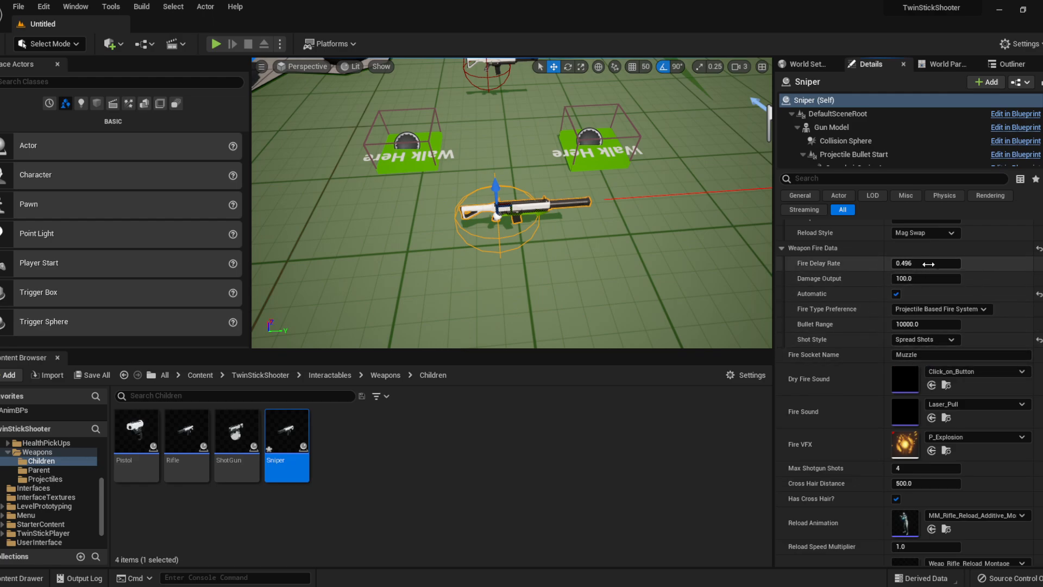
{"action": "scroll", "coordinate": [873, 298], "scroll_direction": "up", "scroll_amount": 5}
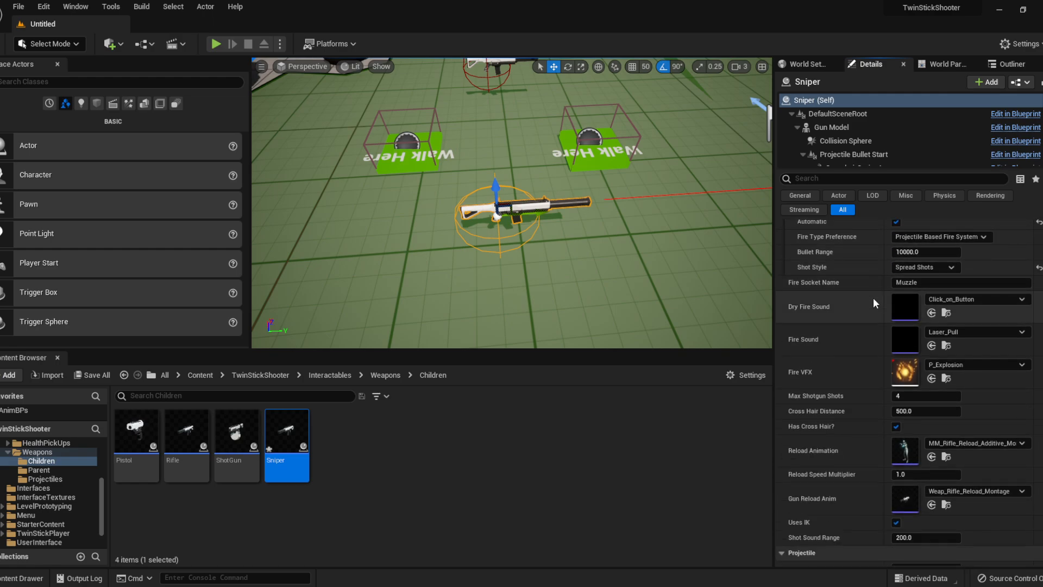
{"action": "left_click", "coordinate": [903, 278]}
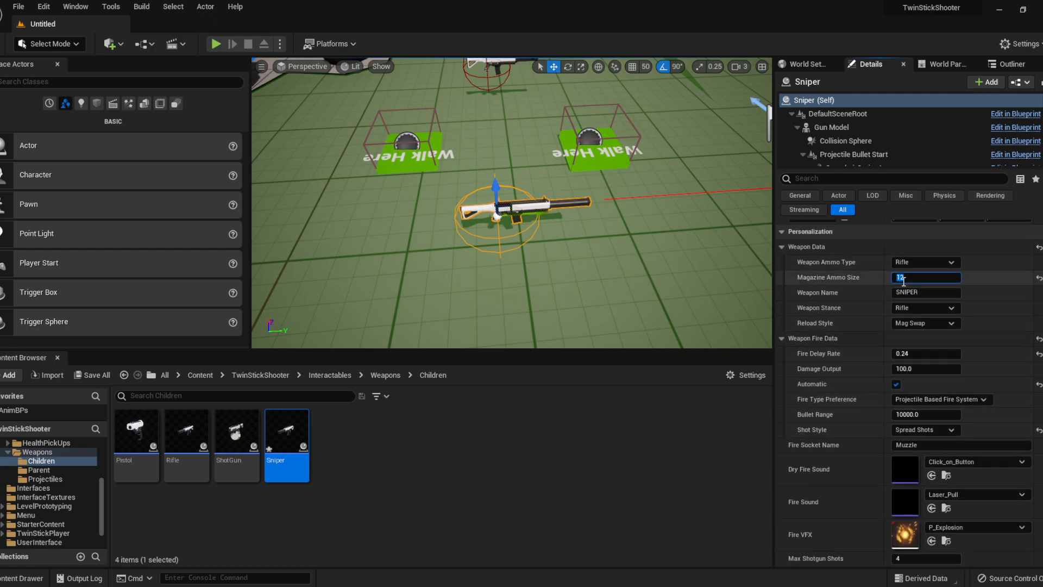
{"action": "left_click", "coordinate": [908, 262]}
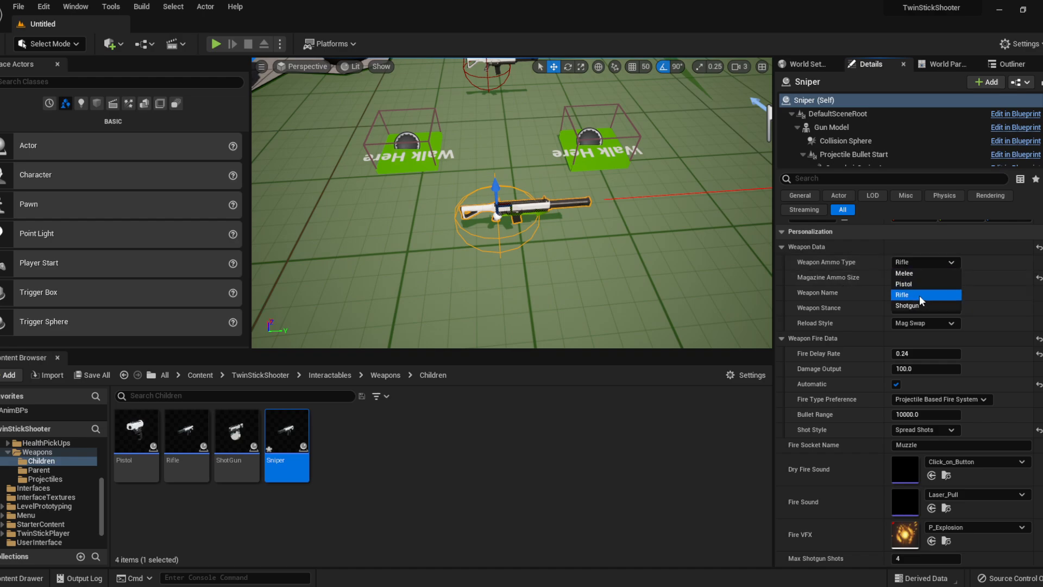
{"action": "left_click", "coordinate": [920, 306]}
Set both the Sniper's Shot Sound Range and its Projectile Velocity to 2000
{"action": "scroll", "coordinate": [858, 318], "scroll_direction": "down", "scroll_amount": 10}
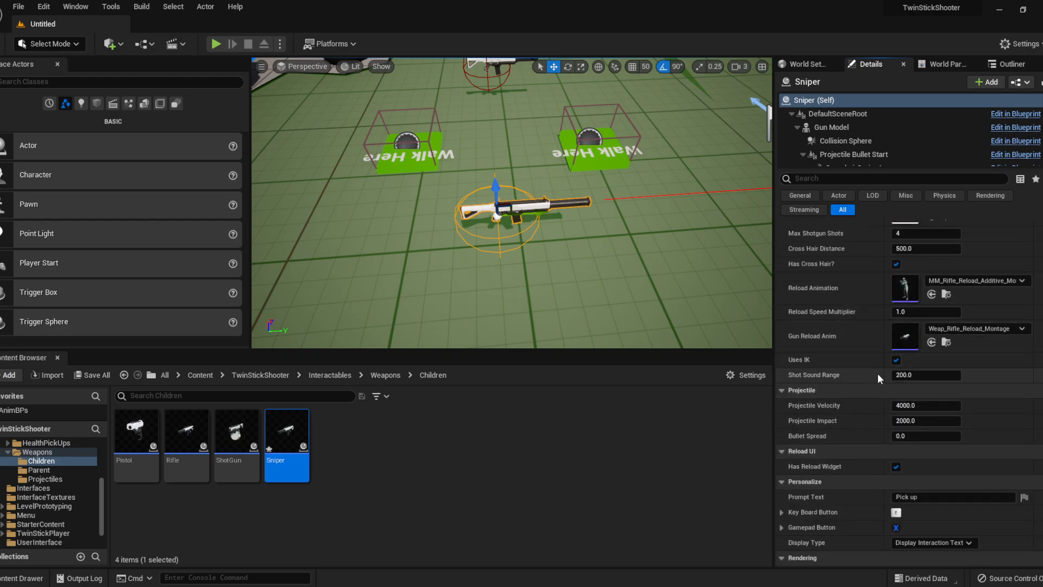
{"action": "left_click", "coordinate": [921, 376]}
{"action": "key", "text": "Return"}
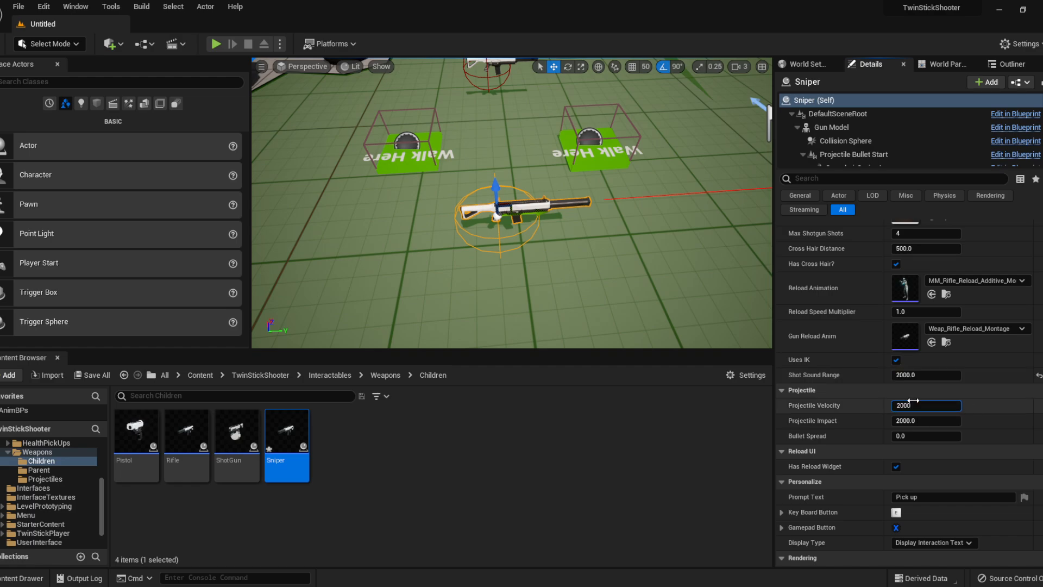
{"action": "scroll", "coordinate": [873, 407], "scroll_direction": "down", "scroll_amount": 1}
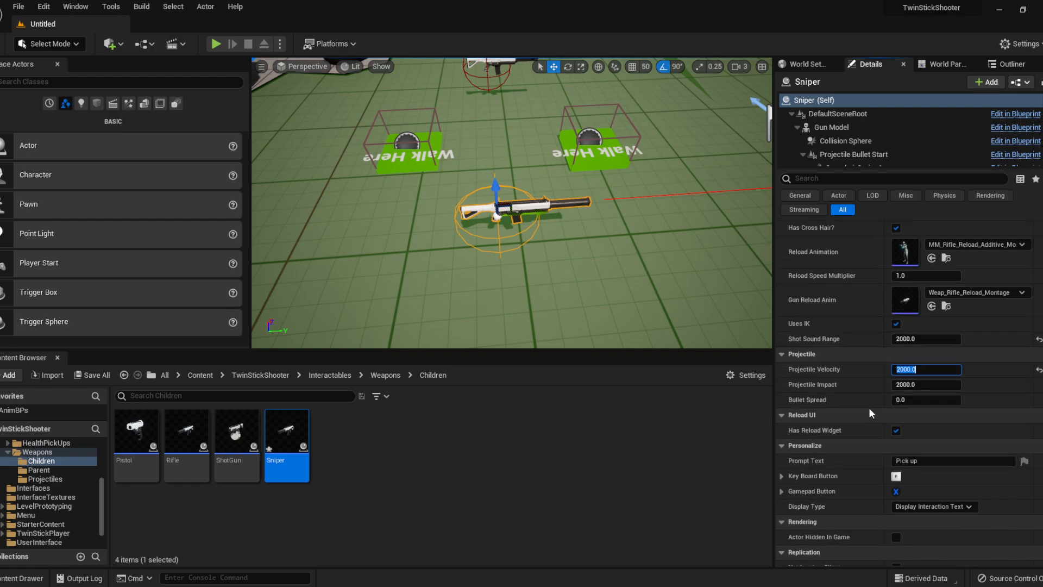
Set the Sniper's Reload Style to One Bullet At a Time and rename the weapon "Super Shotgun"
{"action": "scroll", "coordinate": [853, 380], "scroll_direction": "up", "scroll_amount": 3}
{"action": "scroll", "coordinate": [853, 379], "scroll_direction": "up", "scroll_amount": 5}
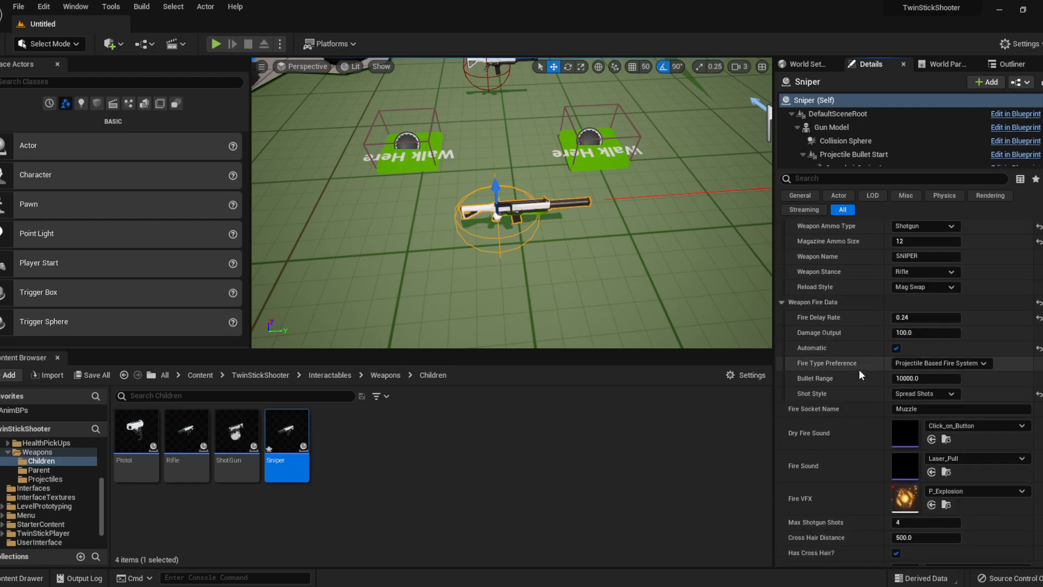
{"action": "left_click", "coordinate": [931, 322]}
{"action": "left_click", "coordinate": [925, 347]}
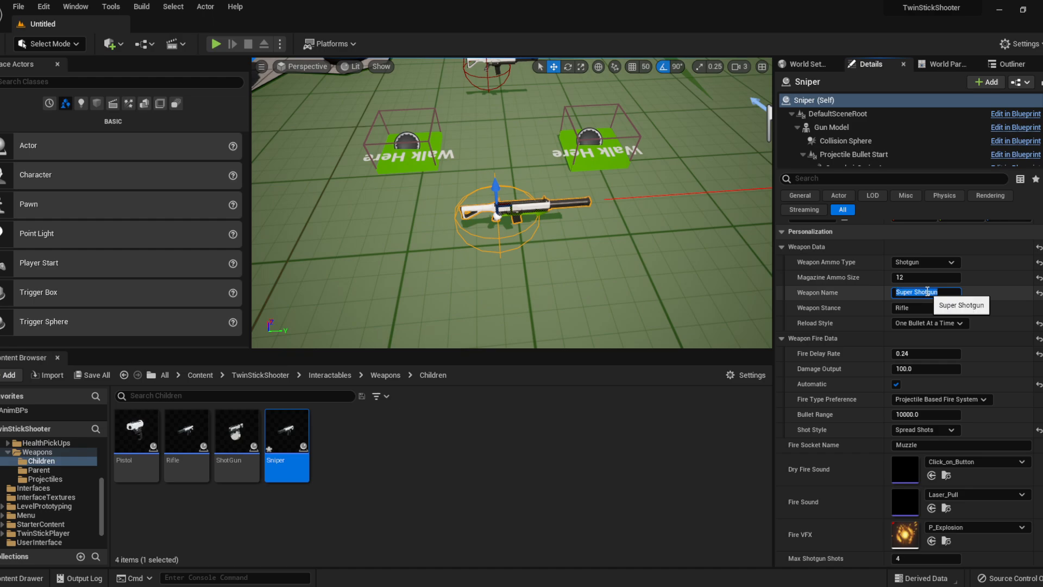
Start a play session, walk the character to the Super Shotgun near the green squares and pick it up
{"action": "left_click", "coordinate": [216, 43]}
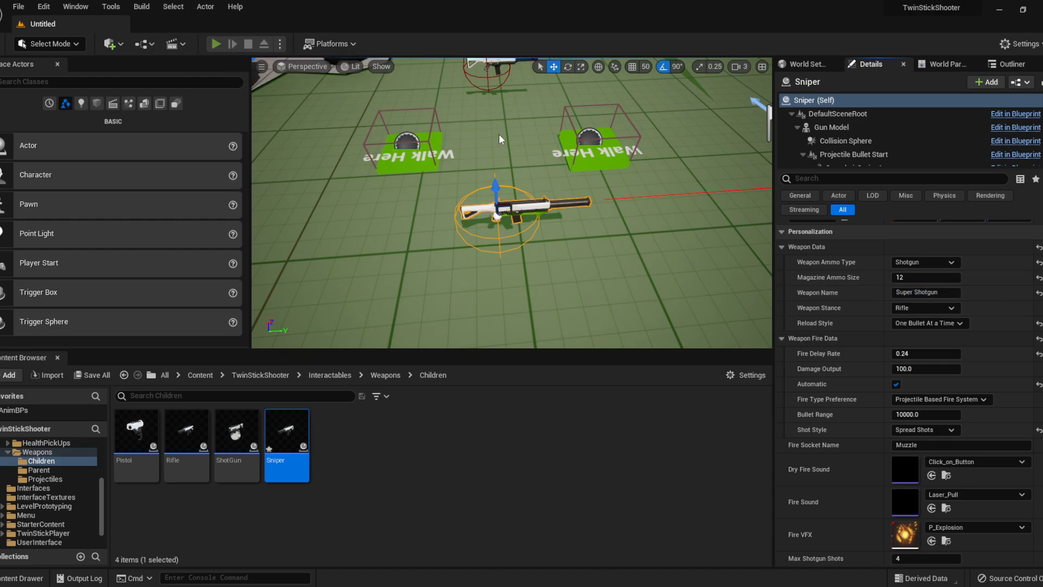
{"action": "key", "text": "d"}
{"action": "key", "text": "w"}
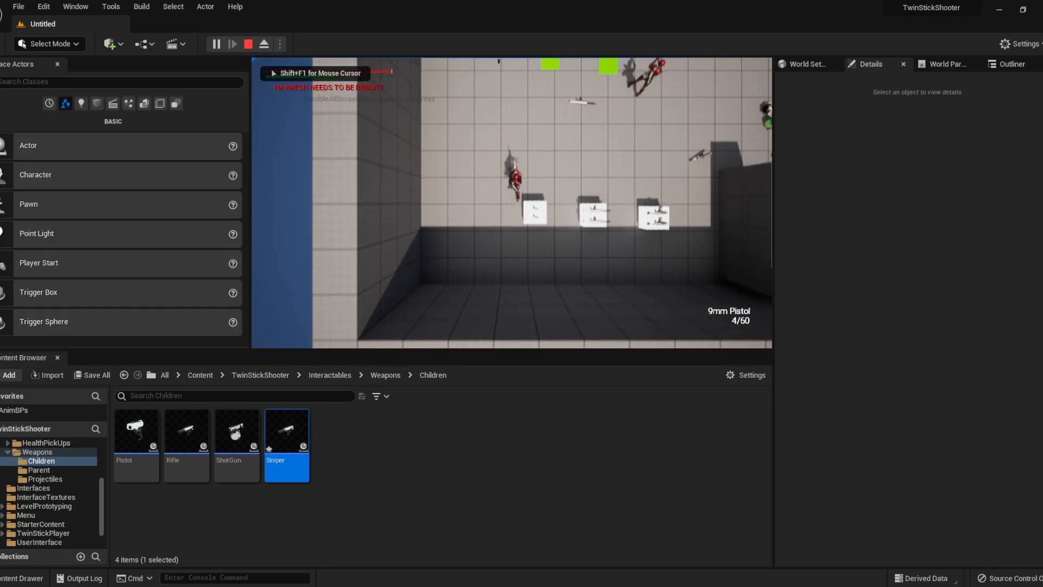
{"action": "key", "text": "d"}
{"action": "key", "text": "e"}
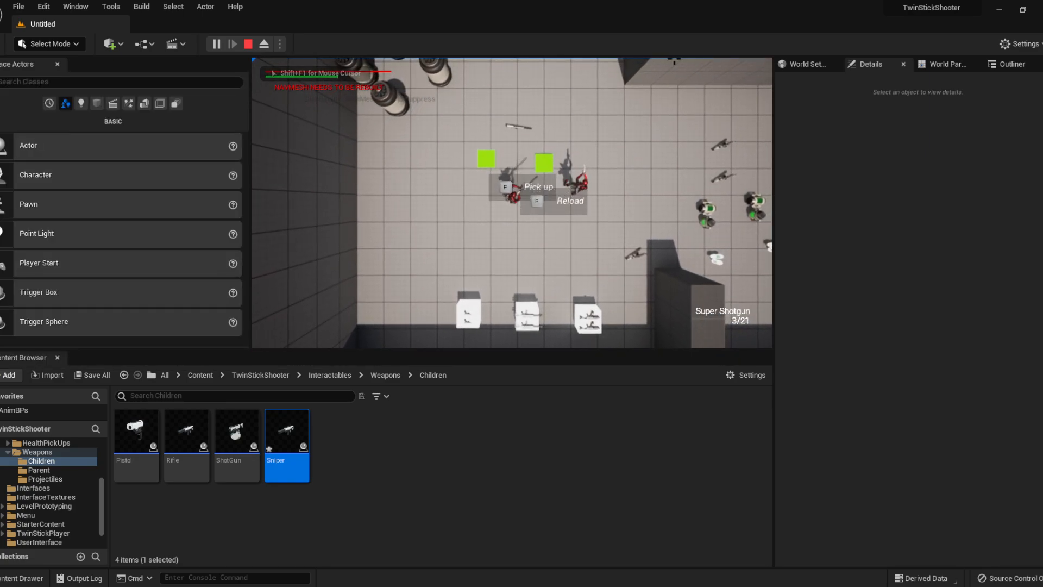
Test the Super Shotgun's bullet-by-bullet reload while walking around the green squares, and end the play session
{"action": "key", "text": "s"}
{"action": "key", "text": "d"}
{"action": "key", "text": "r"}
{"action": "key", "text": "a"}
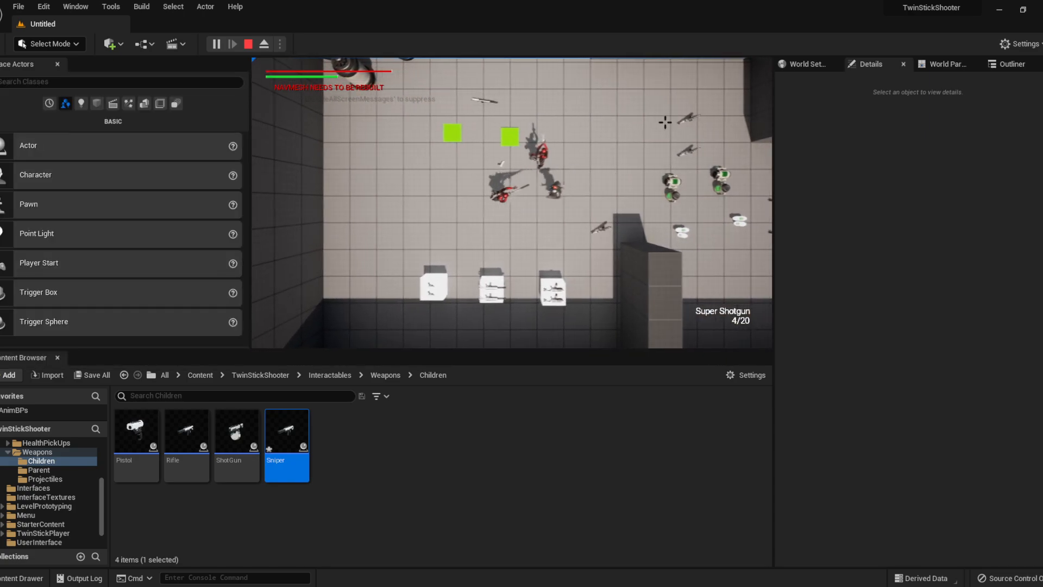
{"action": "key", "text": "w"}
{"action": "key", "text": "d"}
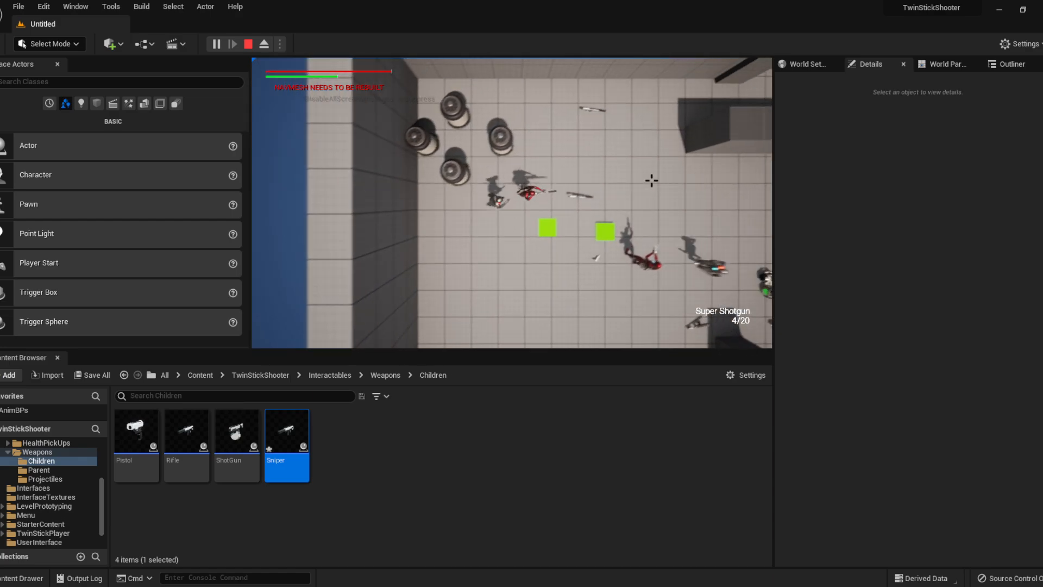
{"action": "key", "text": "Escape"}
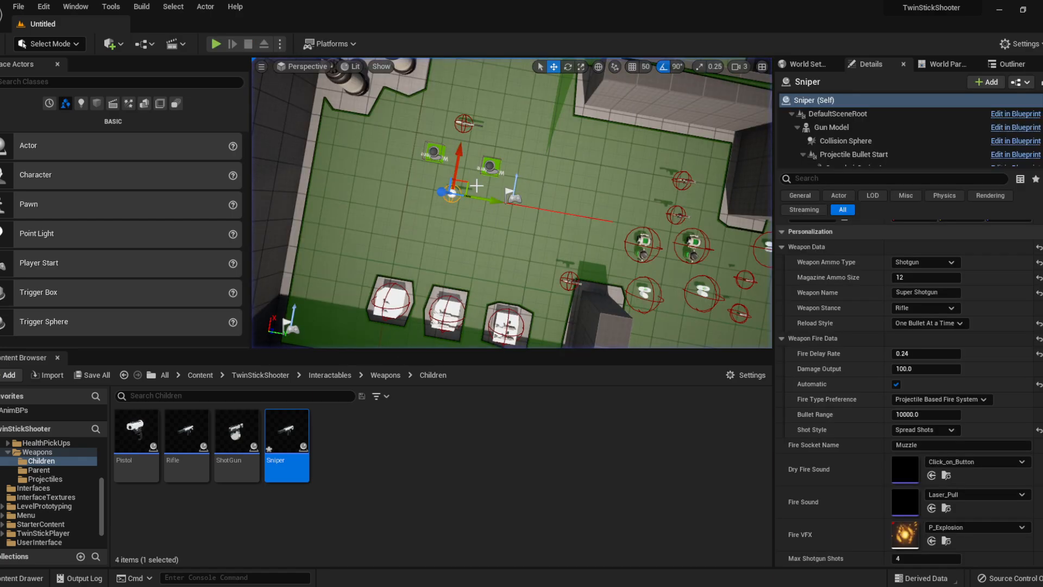
Focus on the Sniper in the level and set its Reload Speed Multiplier to 12
{"action": "key", "text": "f"}
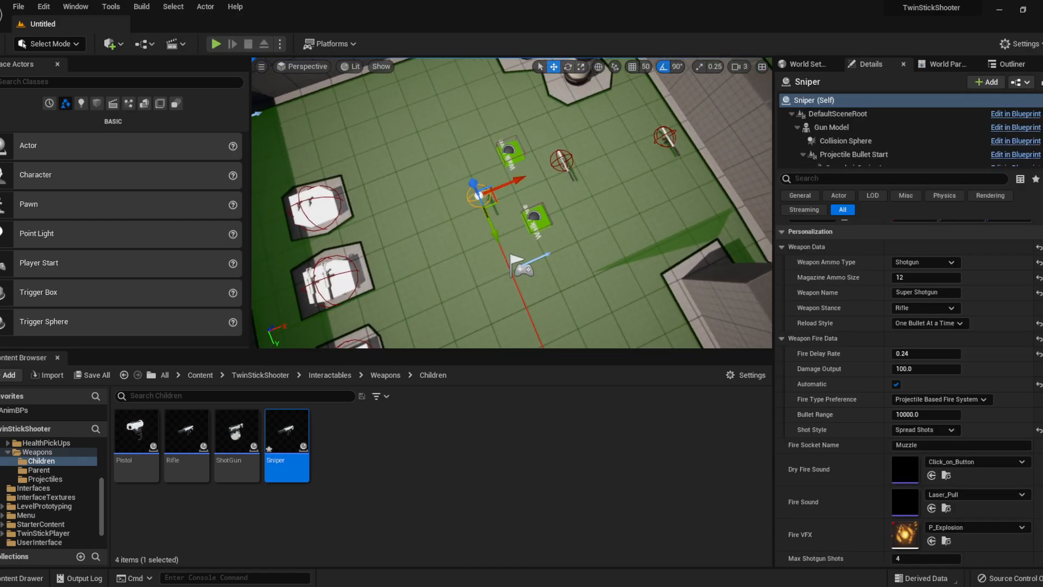
{"action": "right_click_drag", "start_coordinate": [515, 241], "coordinate": [555, 213]}
{"action": "left_click", "coordinate": [515, 241]}
{"action": "left_click", "coordinate": [544, 178]}
{"action": "scroll", "coordinate": [850, 361], "scroll_direction": "down", "scroll_amount": 10}
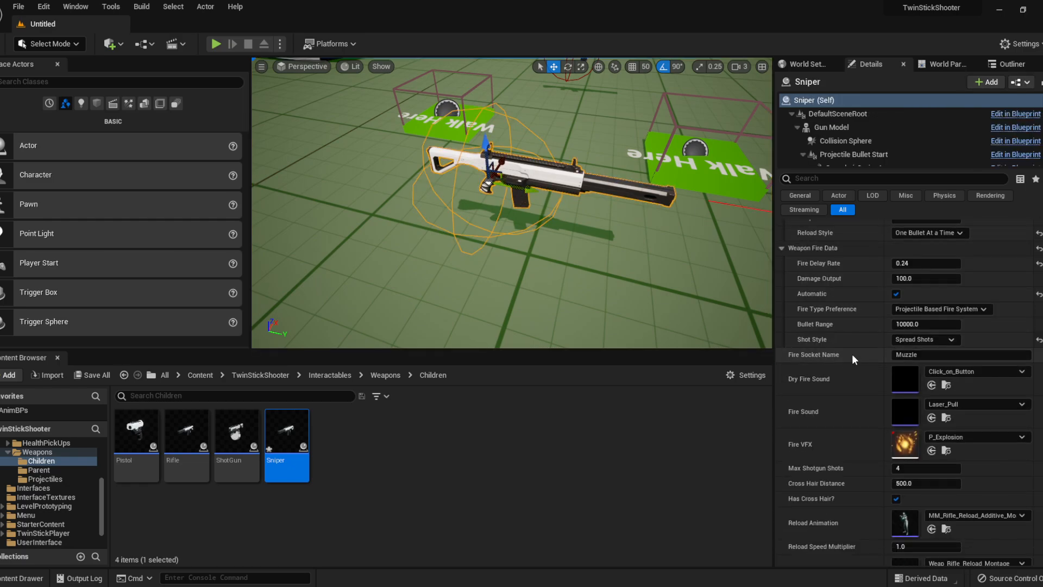
{"action": "scroll", "coordinate": [848, 360], "scroll_direction": "down", "scroll_amount": 8}
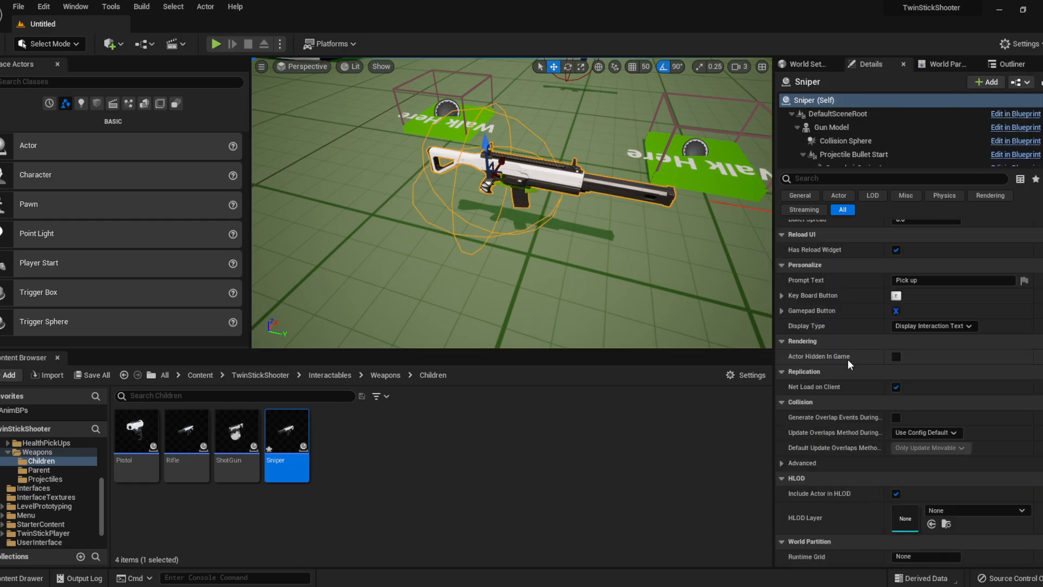
{"action": "scroll", "coordinate": [848, 360], "scroll_direction": "up", "scroll_amount": 7}
{"action": "scroll", "coordinate": [849, 357], "scroll_direction": "up", "scroll_amount": 3}
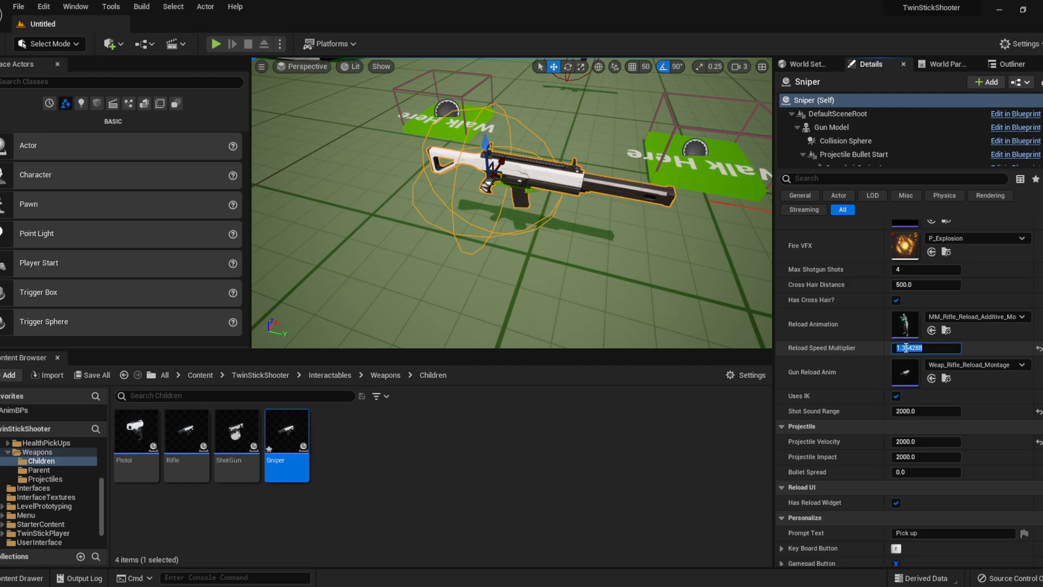
Play the level, pick up the Super Shotgun to test its reload speed, and end the play session
{"action": "left_click", "coordinate": [217, 45]}
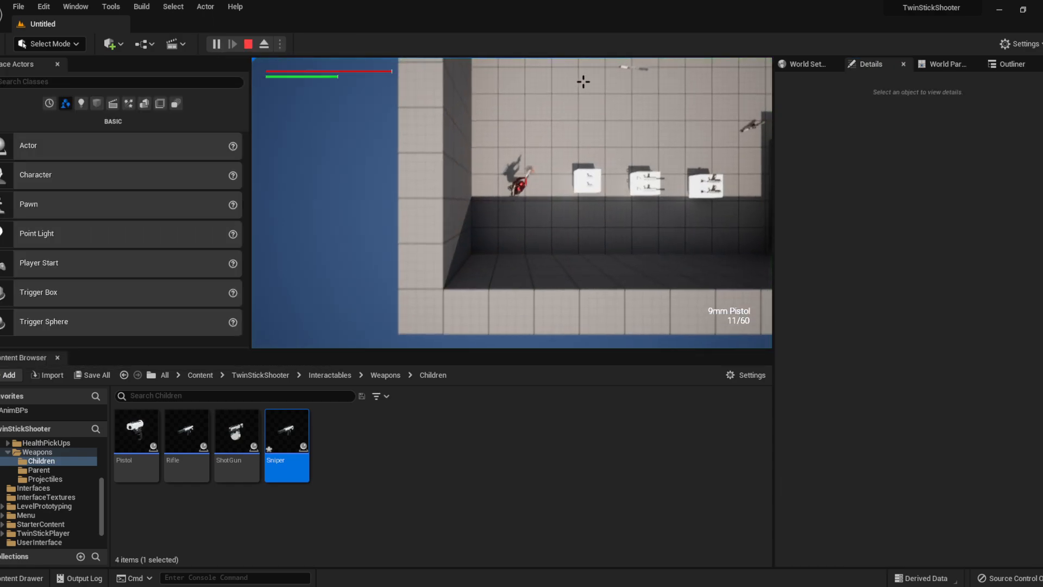
{"action": "key", "text": "w"}
{"action": "key", "text": "d"}
{"action": "key", "text": "e"}
{"action": "key", "text": "s"}
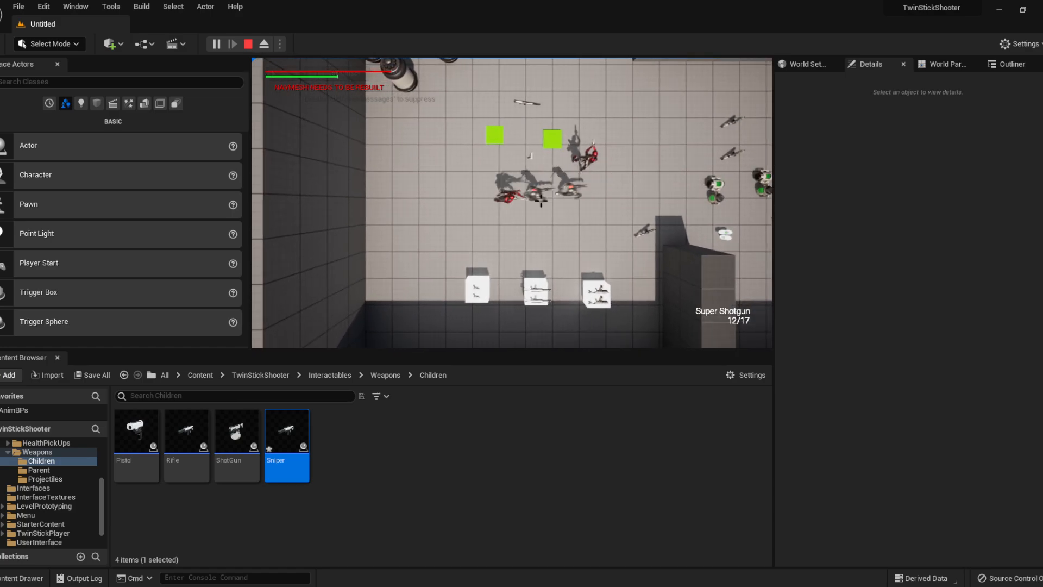
{"action": "key", "text": "Escape"}
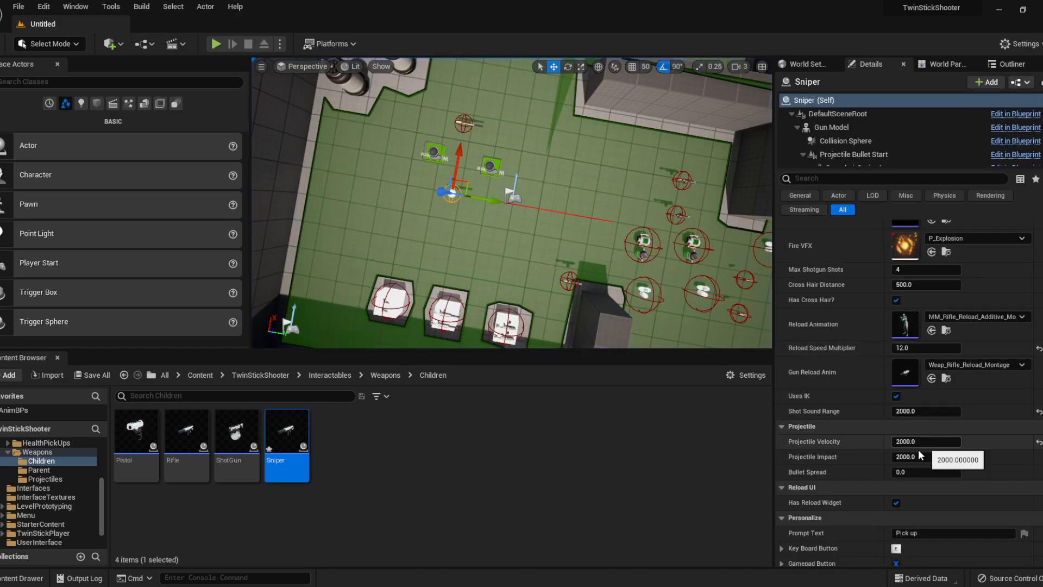
Set the Sniper's Reload Speed Multiplier to 4, start a play session and pick up the Super Shotgun
{"action": "left_click", "coordinate": [908, 348]}
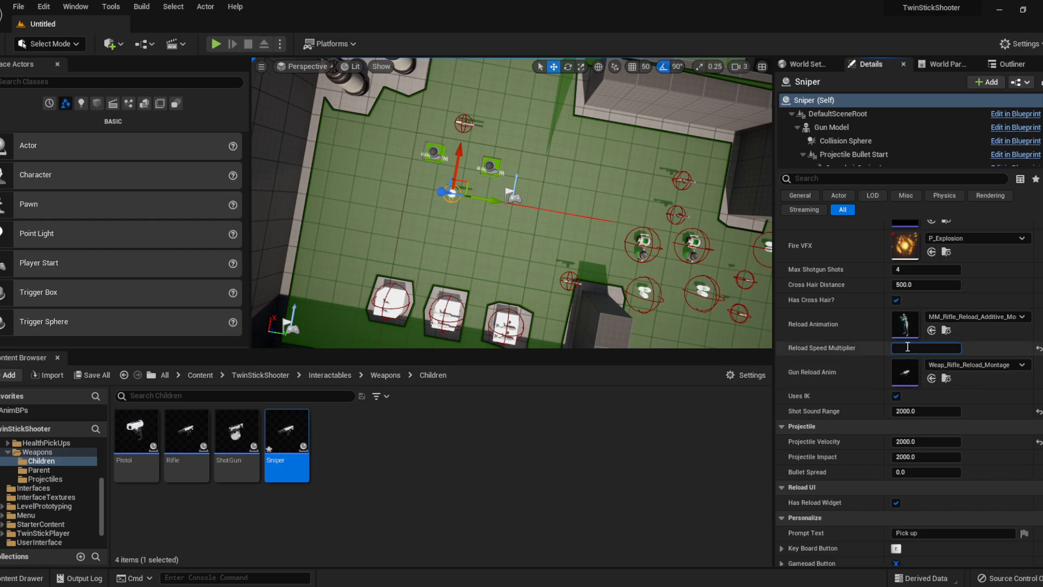
{"action": "left_click", "coordinate": [214, 44]}
{"action": "key", "text": "w"}
{"action": "key", "text": "d"}
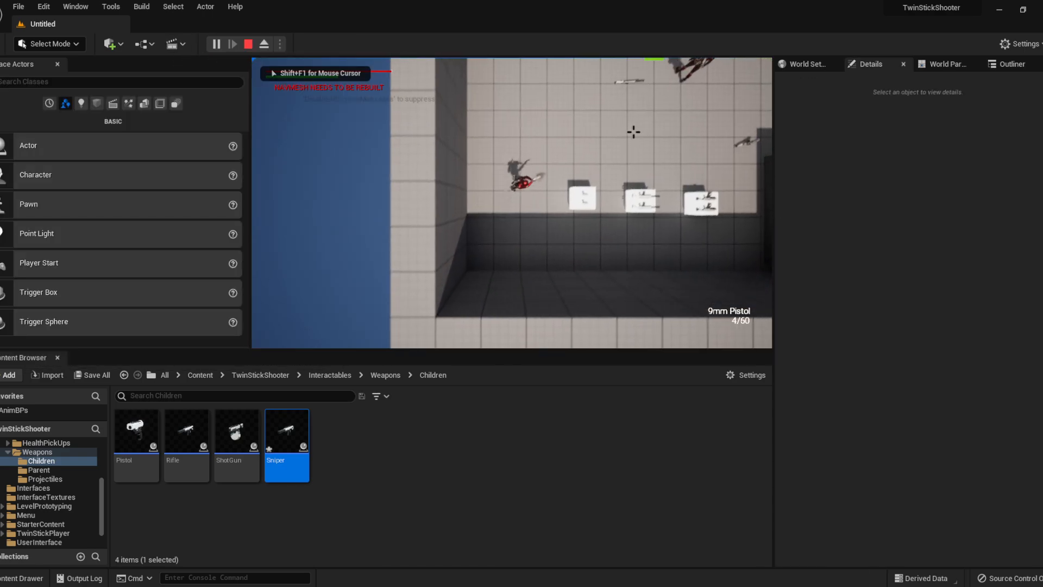
{"action": "key", "text": "e"}
{"action": "key", "text": "a"}
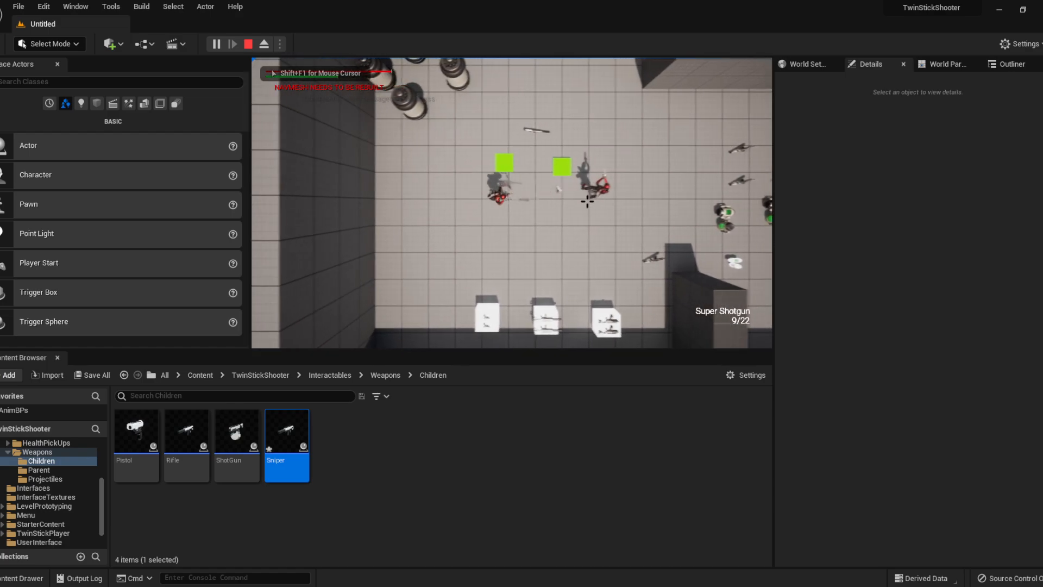
Check the reload up close, walk up towards the round pillars firing the Super Shotgun, and end the play session
{"action": "key", "text": "s"}
{"action": "scroll", "coordinate": [756, 137], "scroll_direction": "up", "scroll_amount": 3}
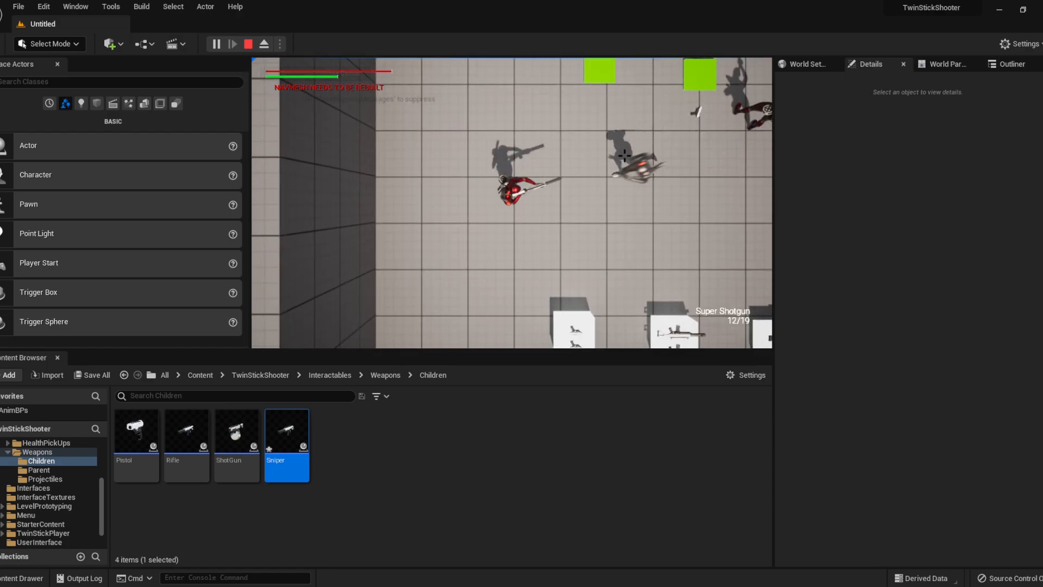
{"action": "key", "text": "w"}
{"action": "left_click_drag", "start_coordinate": [526, 304], "coordinate": [697, 230]}
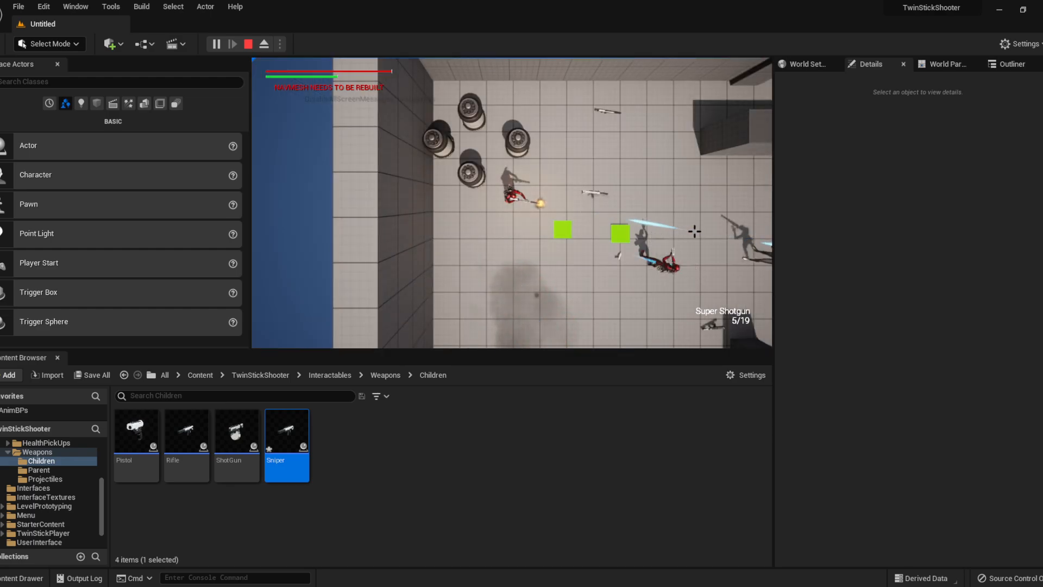
{"action": "key", "text": "Escape"}
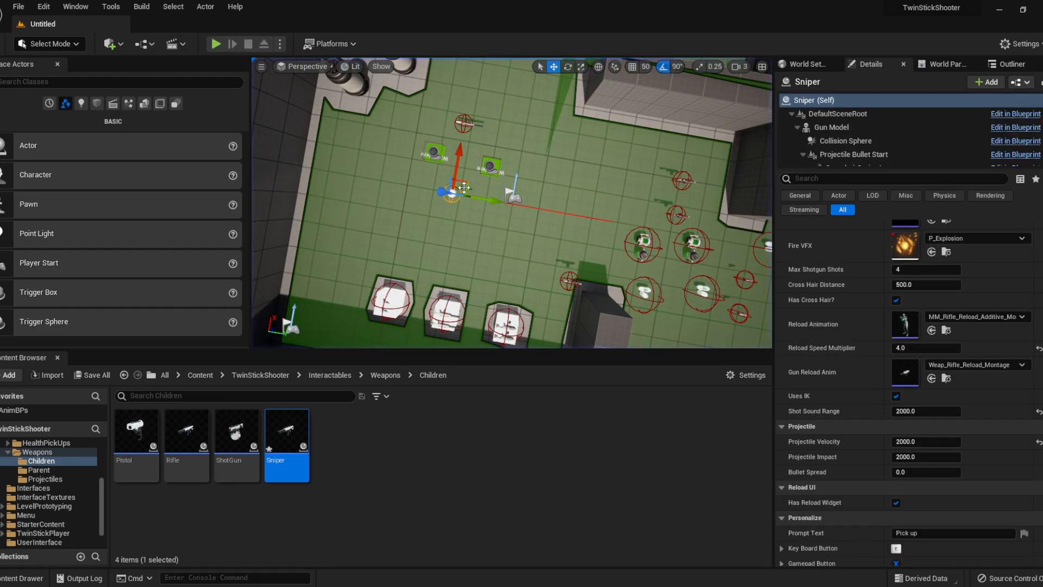
Set the Sniper's Bullet Spread to 20, start a play session and pick up the Super Shotgun
{"action": "scroll", "coordinate": [919, 375], "scroll_direction": "down", "scroll_amount": 4}
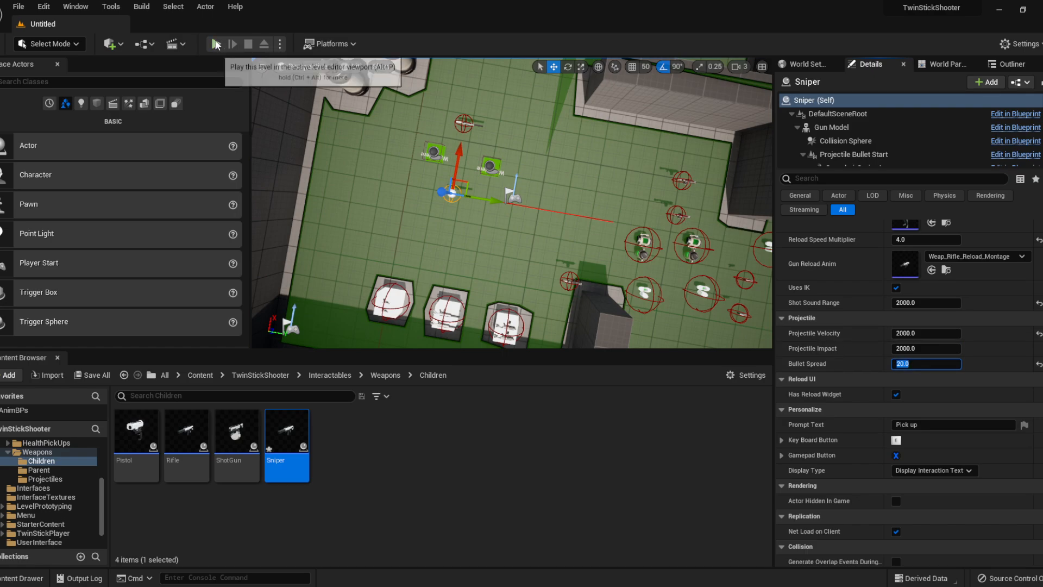
{"action": "key", "text": "alt+p"}
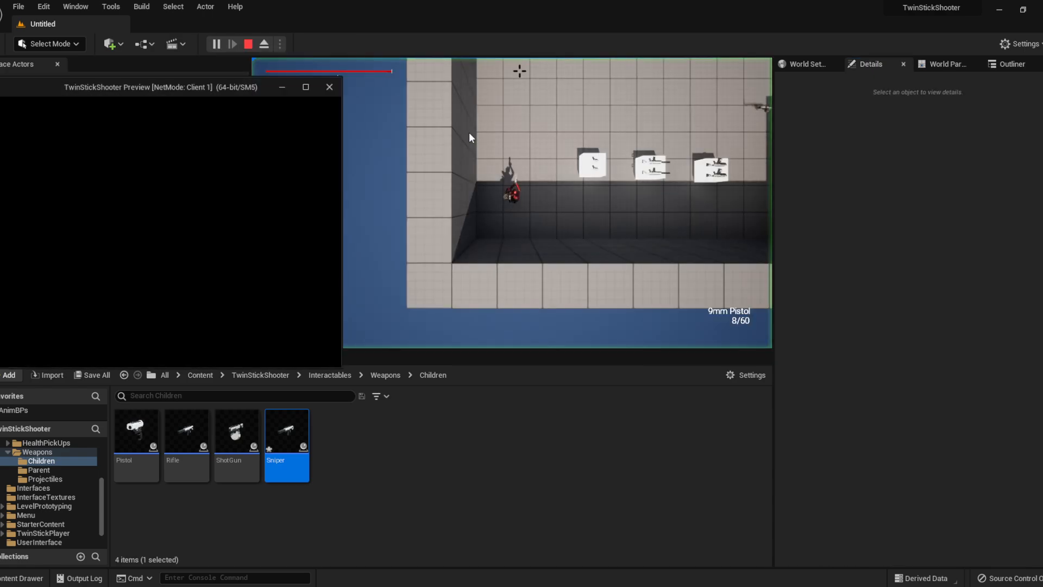
{"action": "key", "text": "w"}
{"action": "key", "text": "d"}
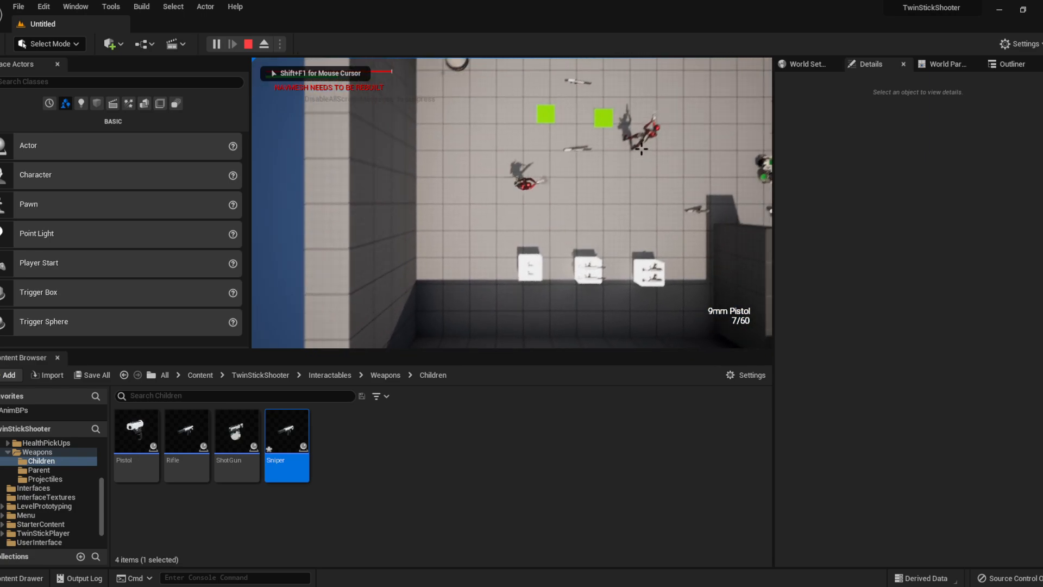
{"action": "key", "text": "e"}
Fire the Super Shotgun towards the green-marked pick-ups to test its bullet spread, and reload it
{"action": "key", "text": "s"}
{"action": "key", "text": "d"}
{"action": "left_click", "coordinate": [692, 188]}
{"action": "left_click", "coordinate": [693, 177]}
{"action": "key", "text": "a"}
{"action": "left_click", "coordinate": [694, 165]}
{"action": "left_click", "coordinate": [696, 158]}
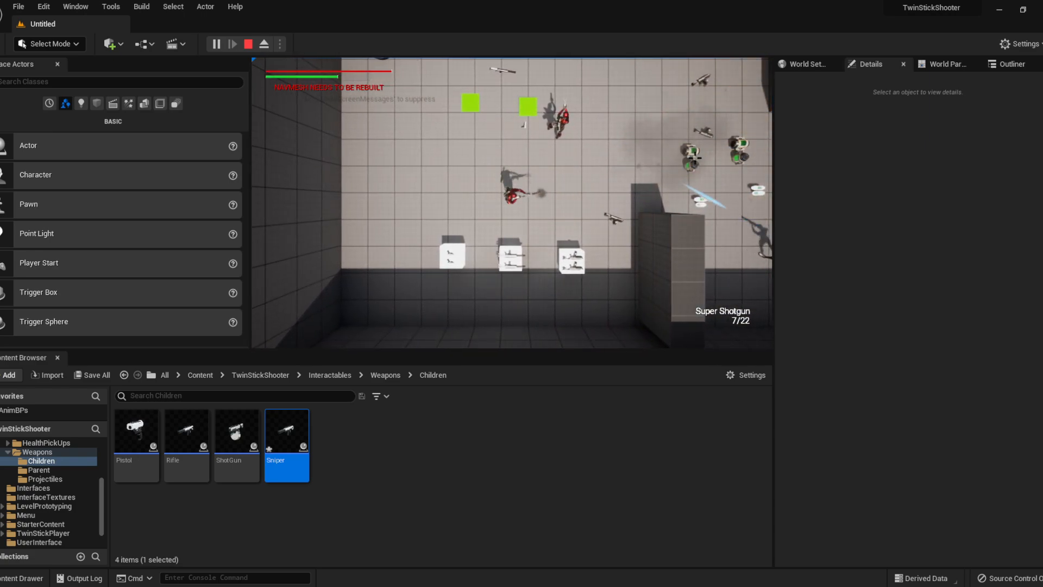
{"action": "left_click", "coordinate": [578, 184]}
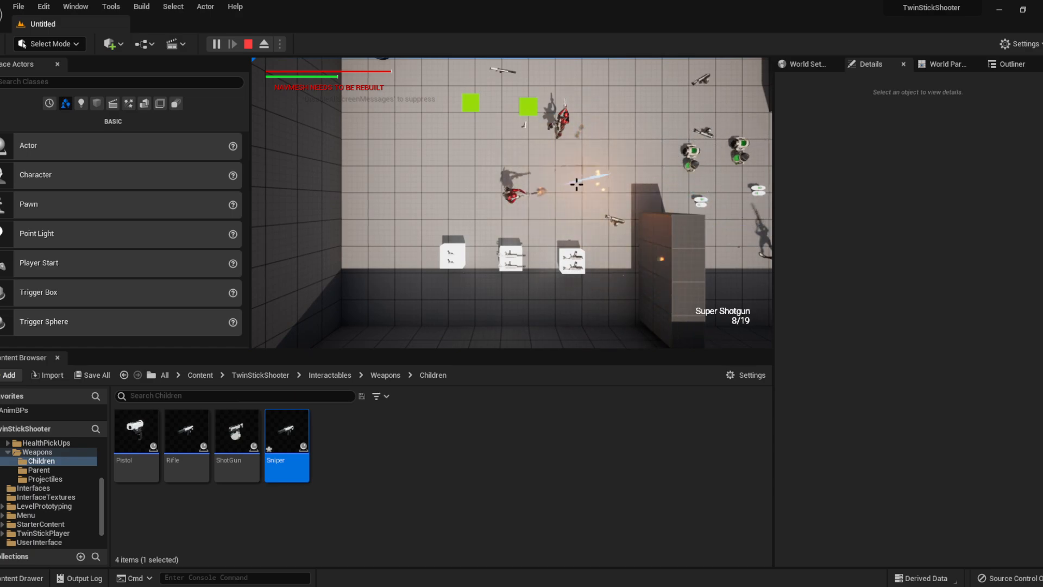
Walk back towards the outer wall firing the Super Shotgun in several directions, and end the play session
{"action": "key", "text": "a"}
{"action": "left_click", "coordinate": [642, 187]}
{"action": "key", "text": "a"}
{"action": "left_click", "coordinate": [693, 150]}
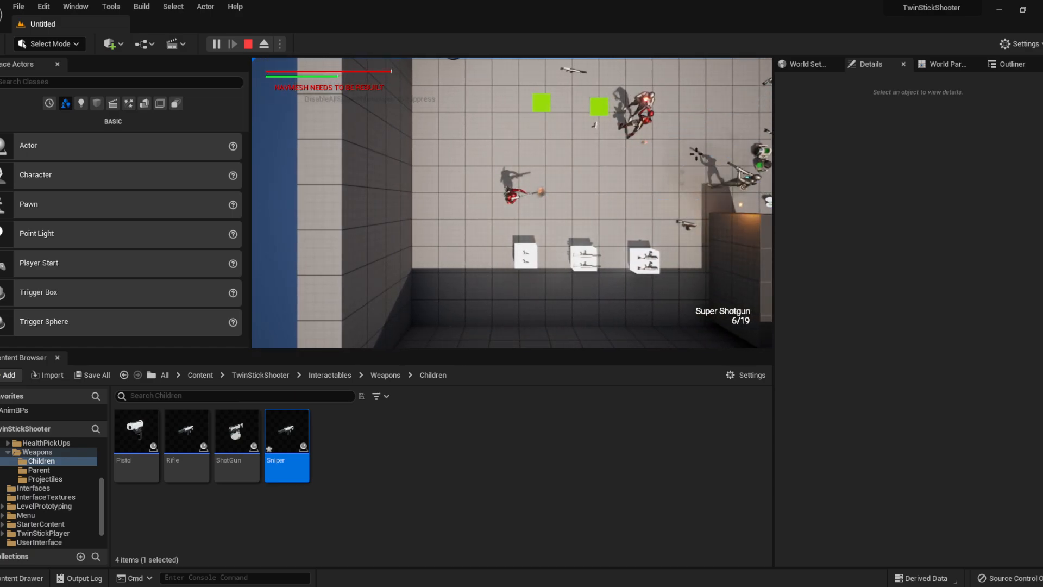
{"action": "left_click", "coordinate": [679, 107]}
{"action": "left_click", "coordinate": [684, 272]}
{"action": "key", "text": "Escape"}
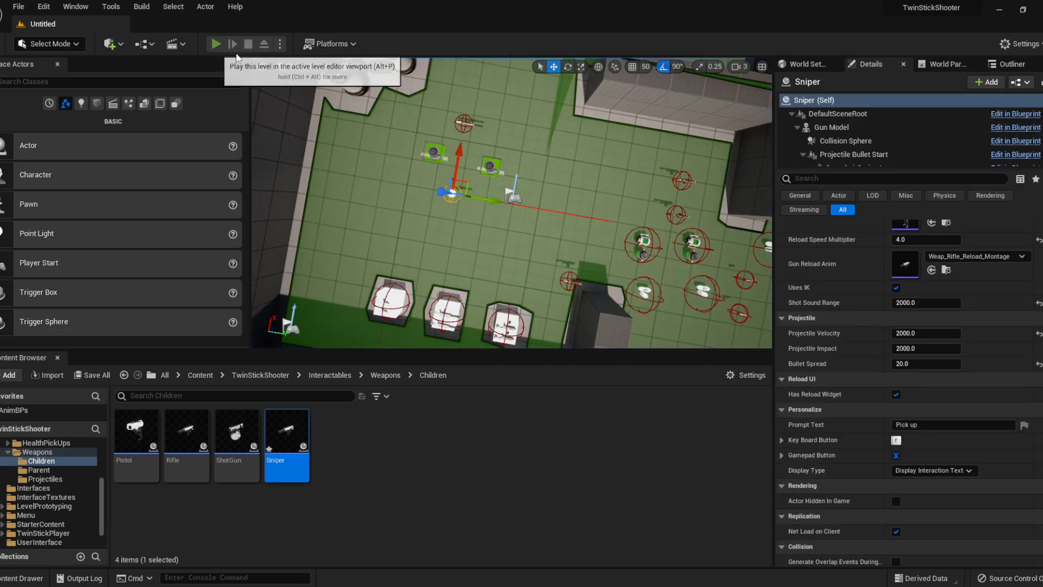
Start a play session, walk to the weapon beside the green-marked pick-ups, and pick up the Super Shotgun
{"action": "left_click", "coordinate": [215, 44]}
{"action": "key", "text": "a"}
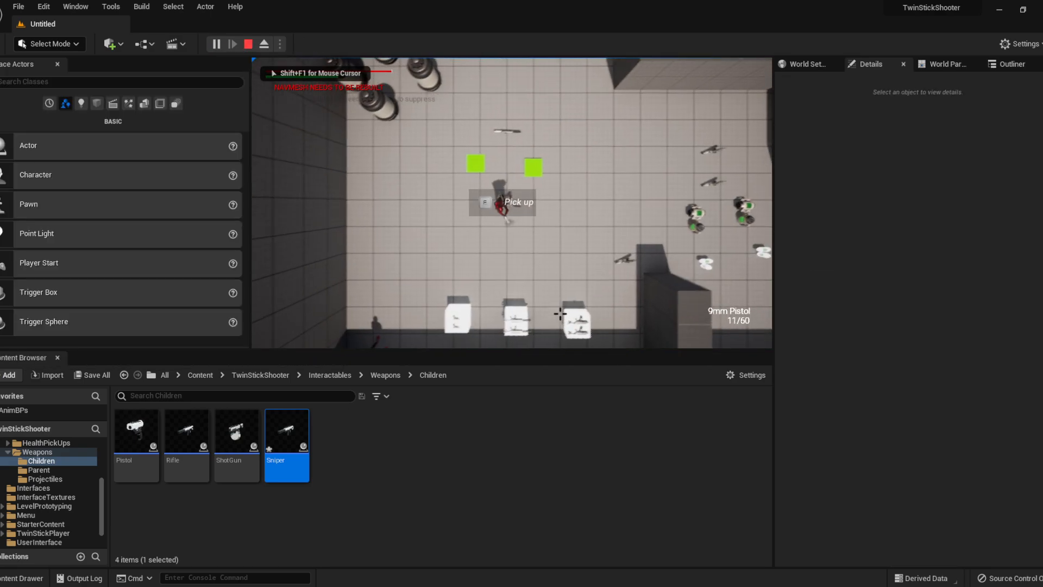
{"action": "key", "text": "s"}
{"action": "key", "text": "e"}
{"action": "key", "text": "d"}
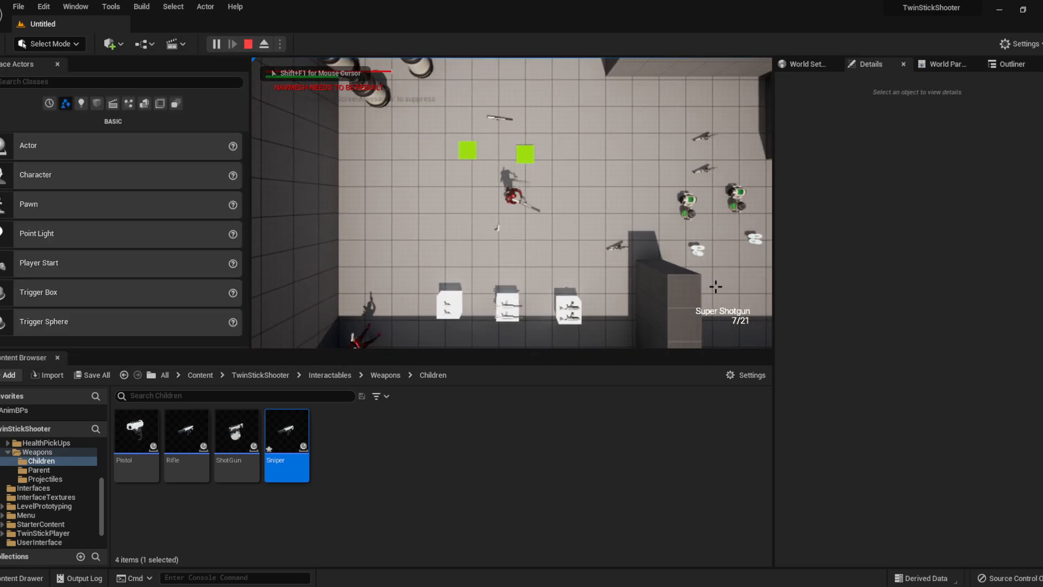
Reload the Super Shotgun with the aimed close-up view and fire it while moving sideways below the green-marked pick-ups
{"action": "right_click", "coordinate": [716, 242]}
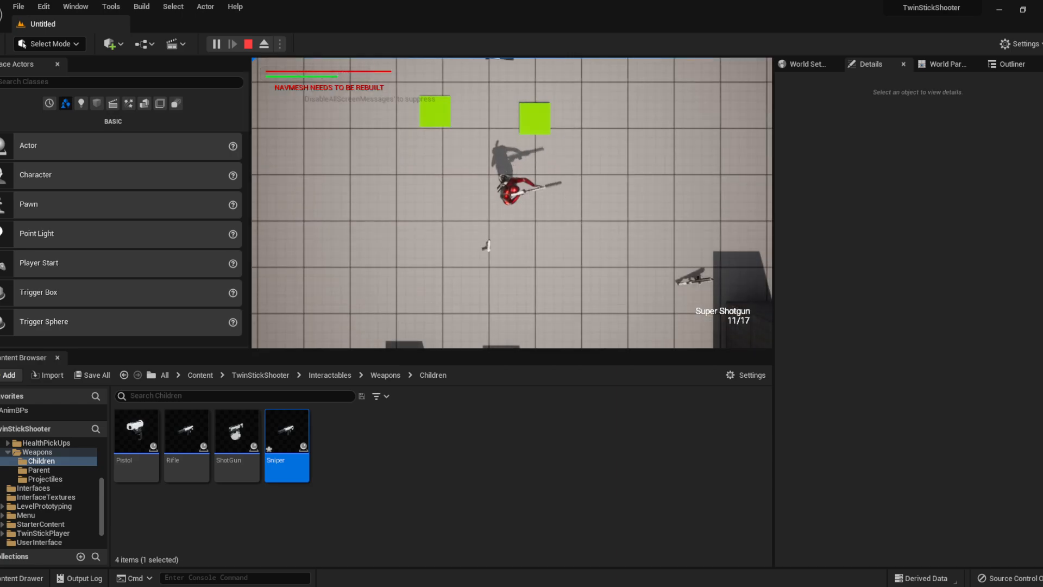
{"action": "right_click", "coordinate": [694, 209]}
{"action": "key", "text": "d"}
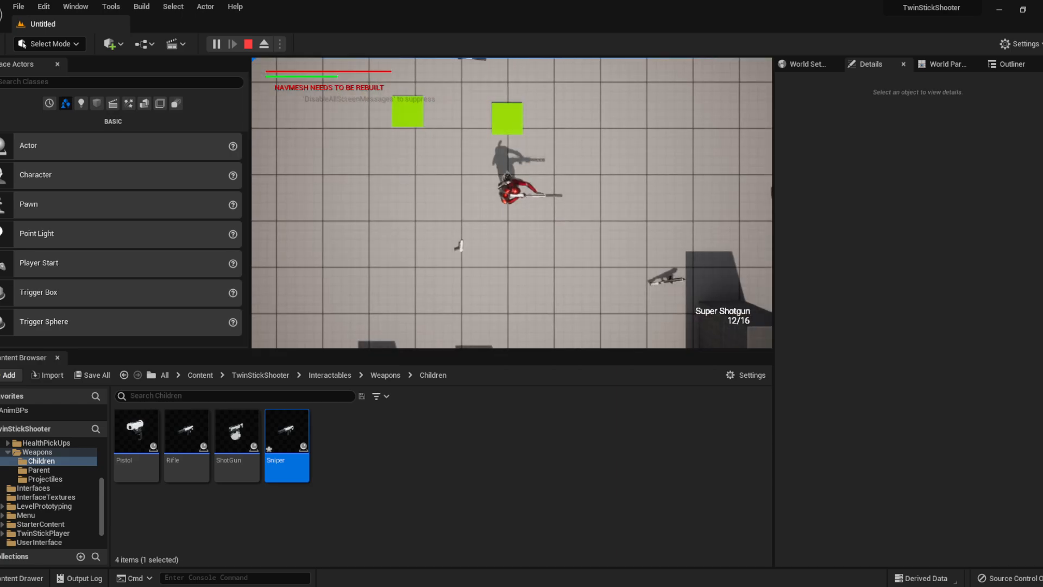
{"action": "key", "text": "d"}
{"action": "key", "text": "a"}
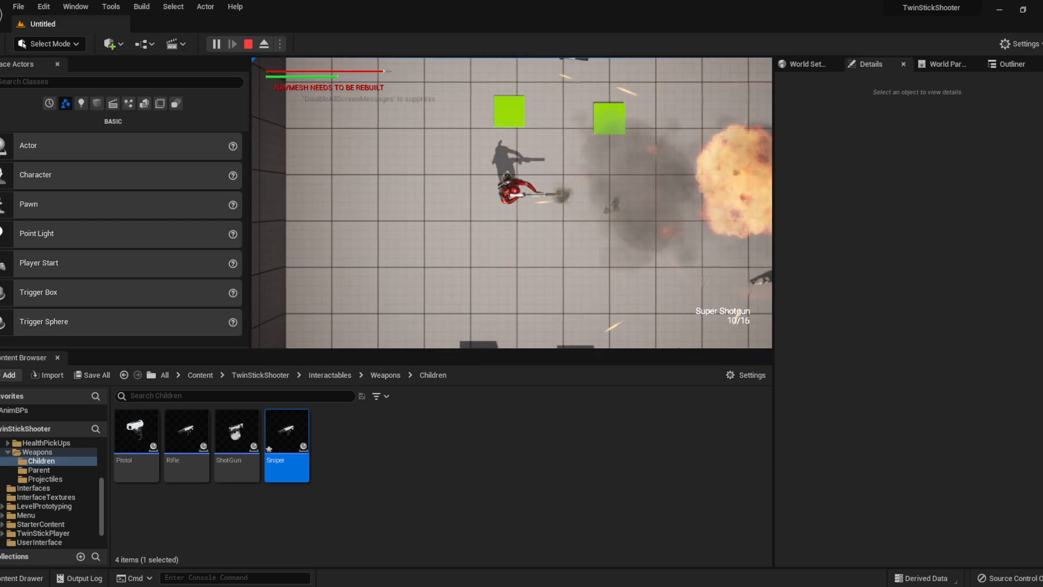
Open the Sniper blueprint from the Children folder to view its Gun Model component, and return to the level
{"action": "double_click", "coordinate": [293, 432]}
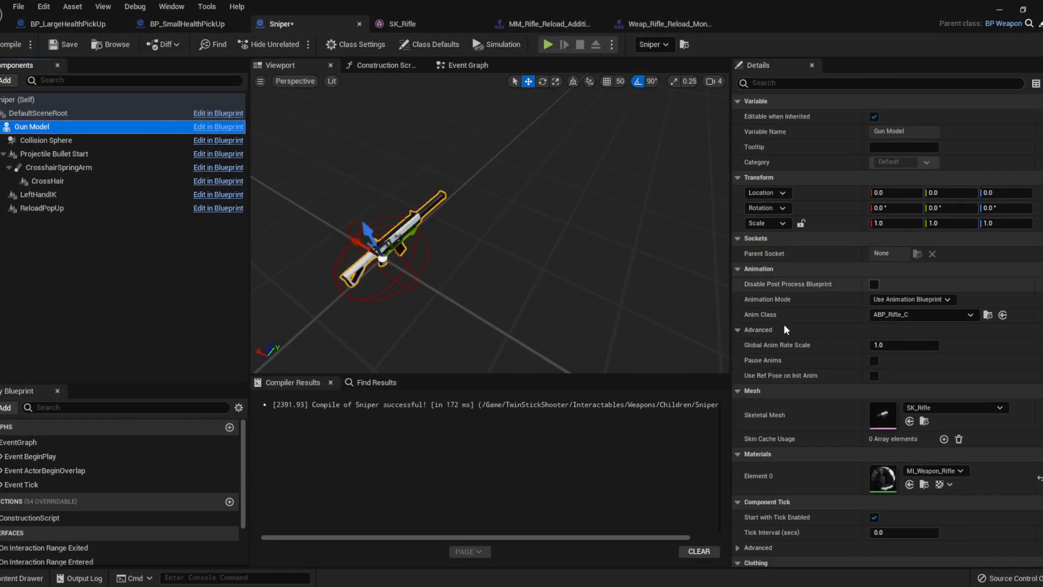
{"action": "left_click", "coordinate": [1000, 11]}
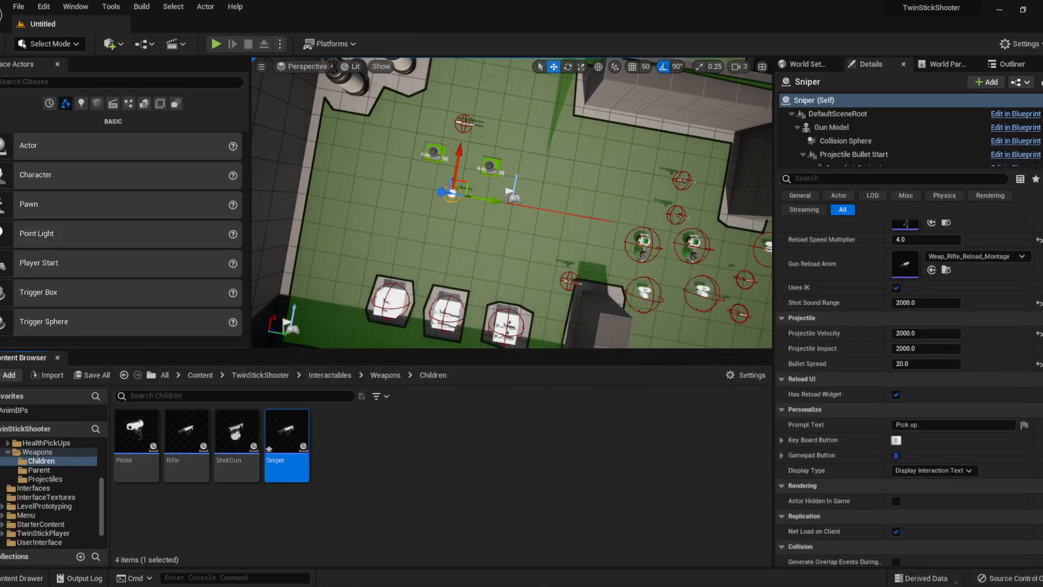